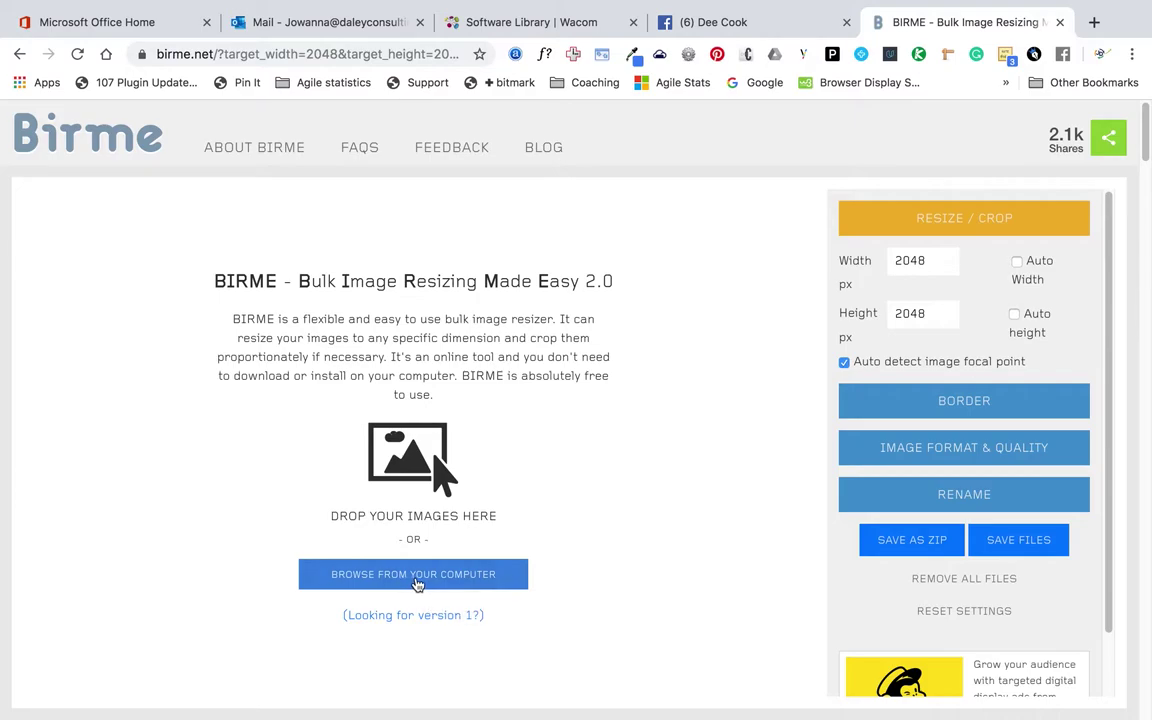
Browse the computer for images and open the 2019 Photos documents folder inside Daley Consulting LLC.
{"action": "left_click", "coordinate": [418, 584]}
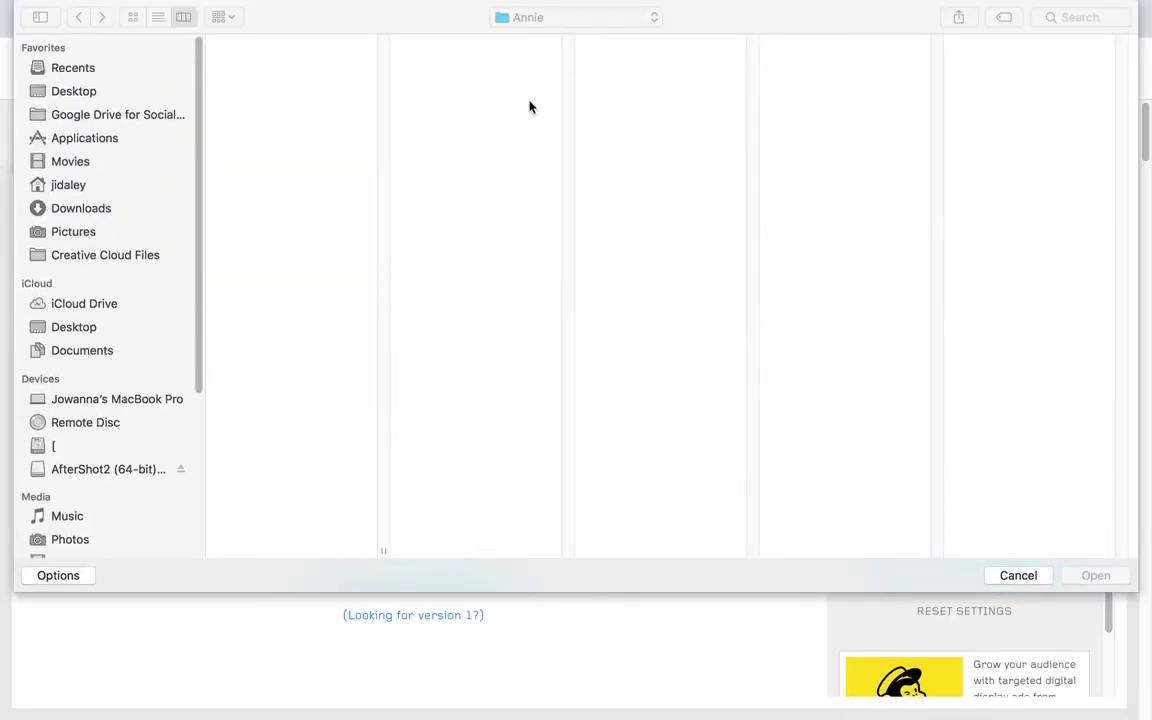
{"action": "left_click", "coordinate": [578, 18]}
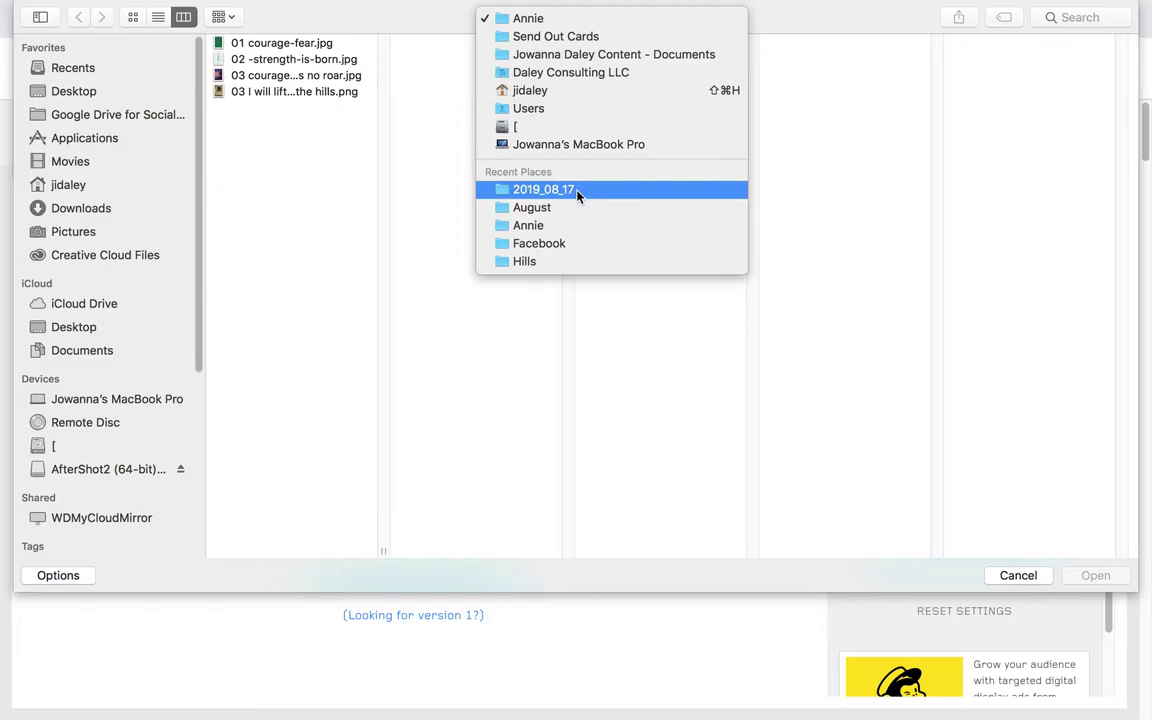
{"action": "left_click", "coordinate": [585, 73]}
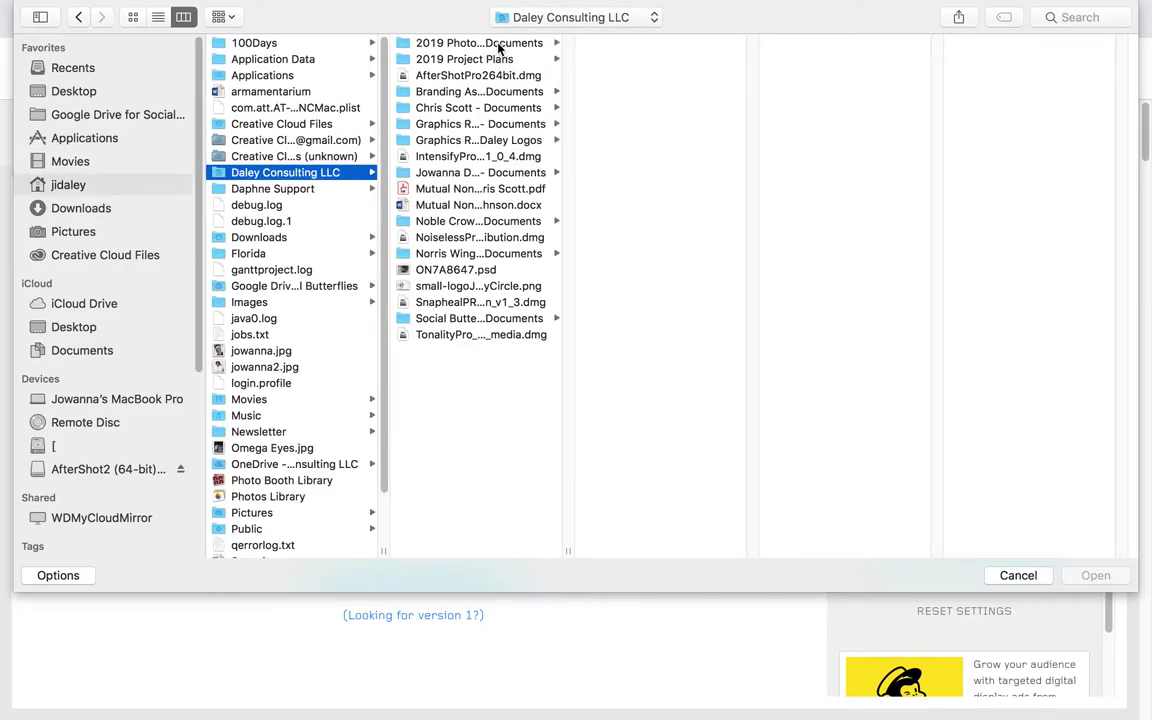
{"action": "left_click", "coordinate": [505, 51]}
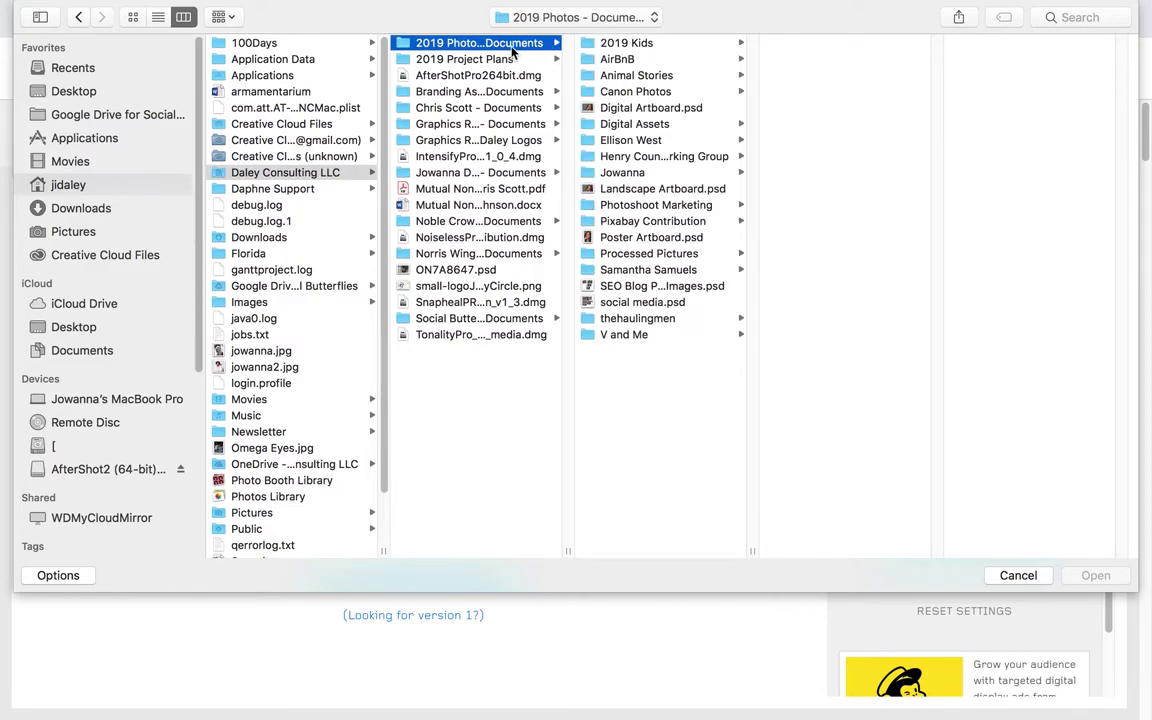
{"action": "left_click", "coordinate": [675, 92]}
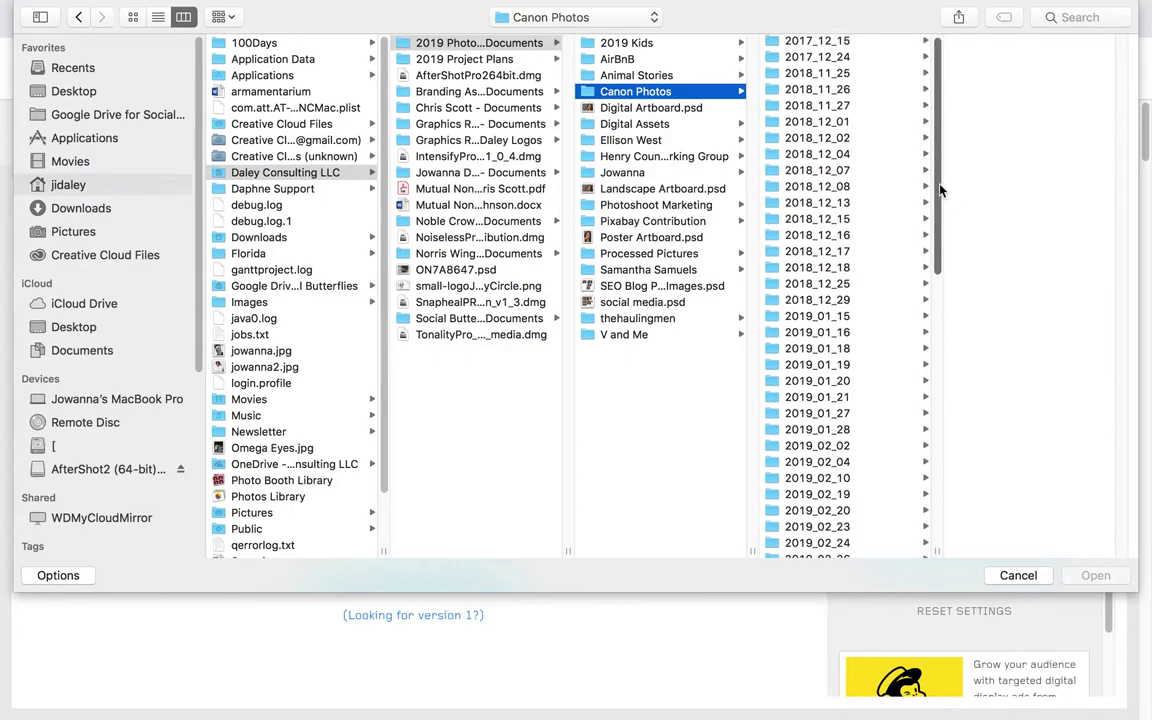
{"action": "scroll", "coordinate": [940, 190], "scroll_direction": "down", "scroll_amount": 15}
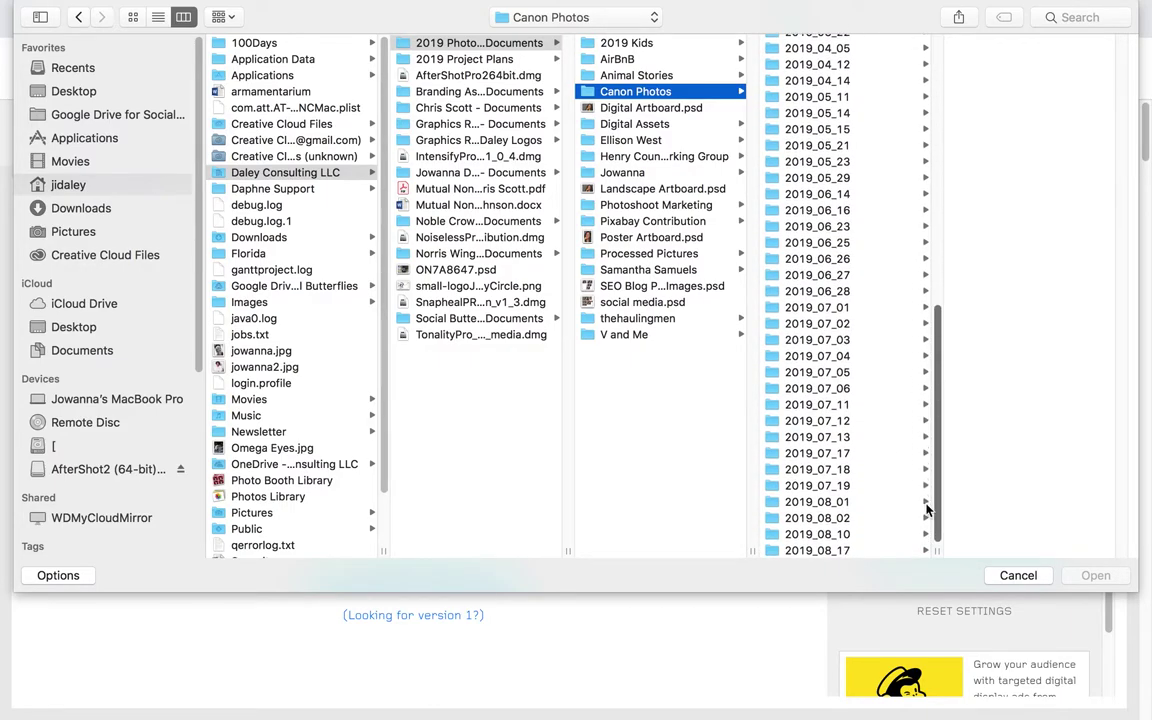
{"action": "scroll", "coordinate": [921, 509], "scroll_direction": "up", "scroll_amount": 15}
{"action": "scroll", "coordinate": [940, 150], "scroll_direction": "down", "scroll_amount": 3}
{"action": "scroll", "coordinate": [920, 330], "scroll_direction": "down", "scroll_amount": 5}
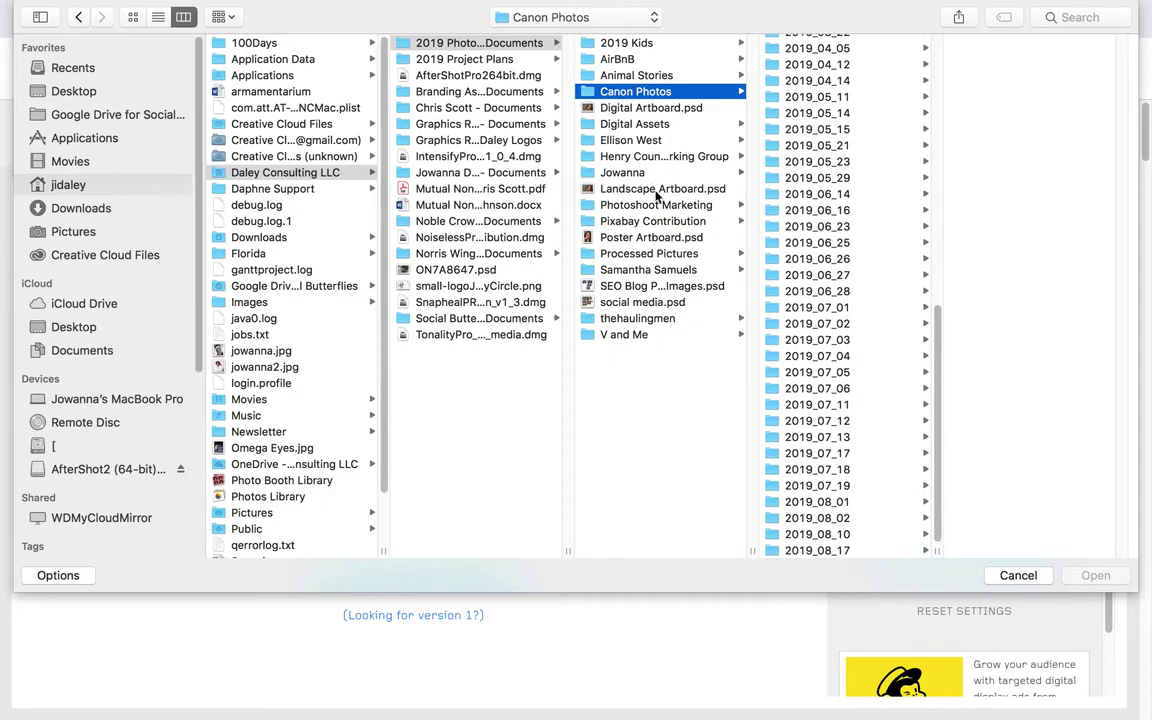
Load the photos ON7A1029-Edit.jpg through ON7A1259-Edit.jpg from the 50th Birthday folder in Processed Pictures.
{"action": "left_click", "coordinate": [666, 256]}
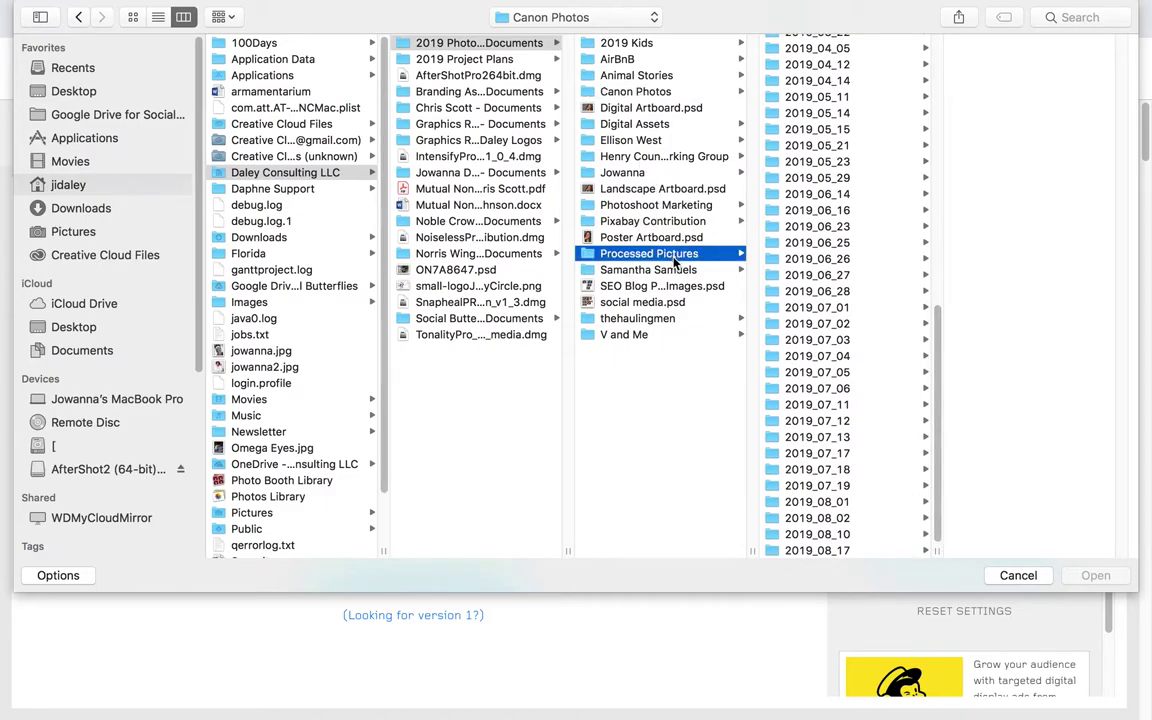
{"action": "left_click", "coordinate": [853, 45]}
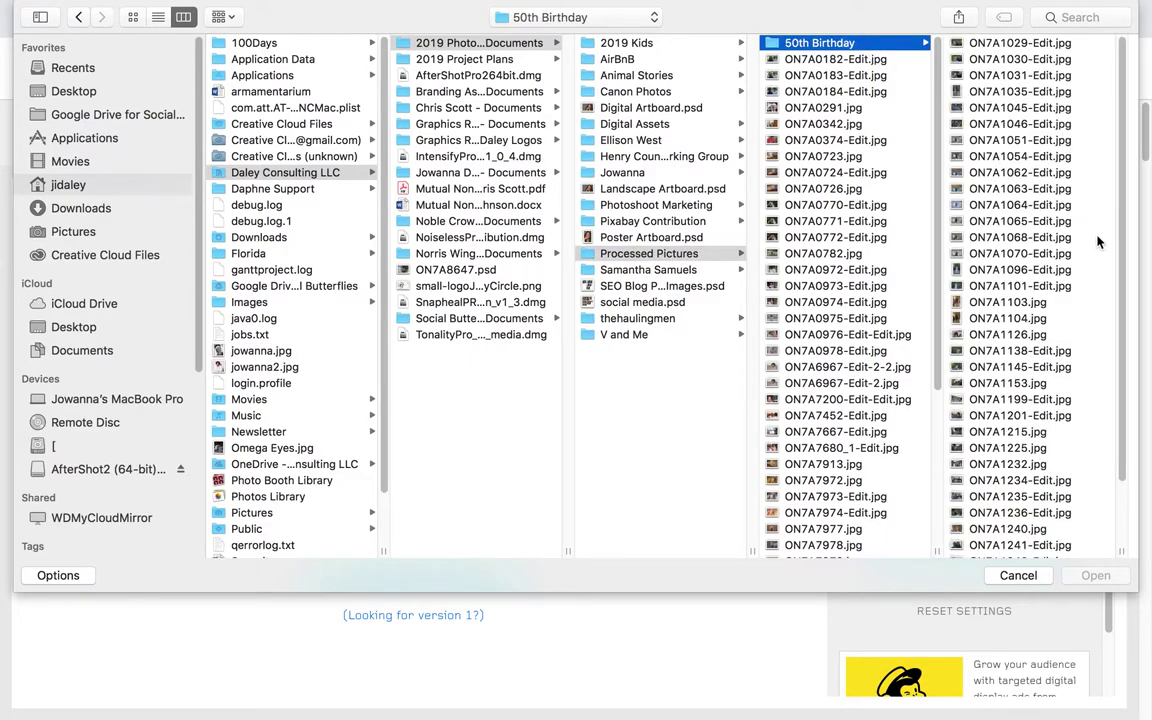
{"action": "left_click_drag", "start_coordinate": [1116, 244], "coordinate": [1111, 218]}
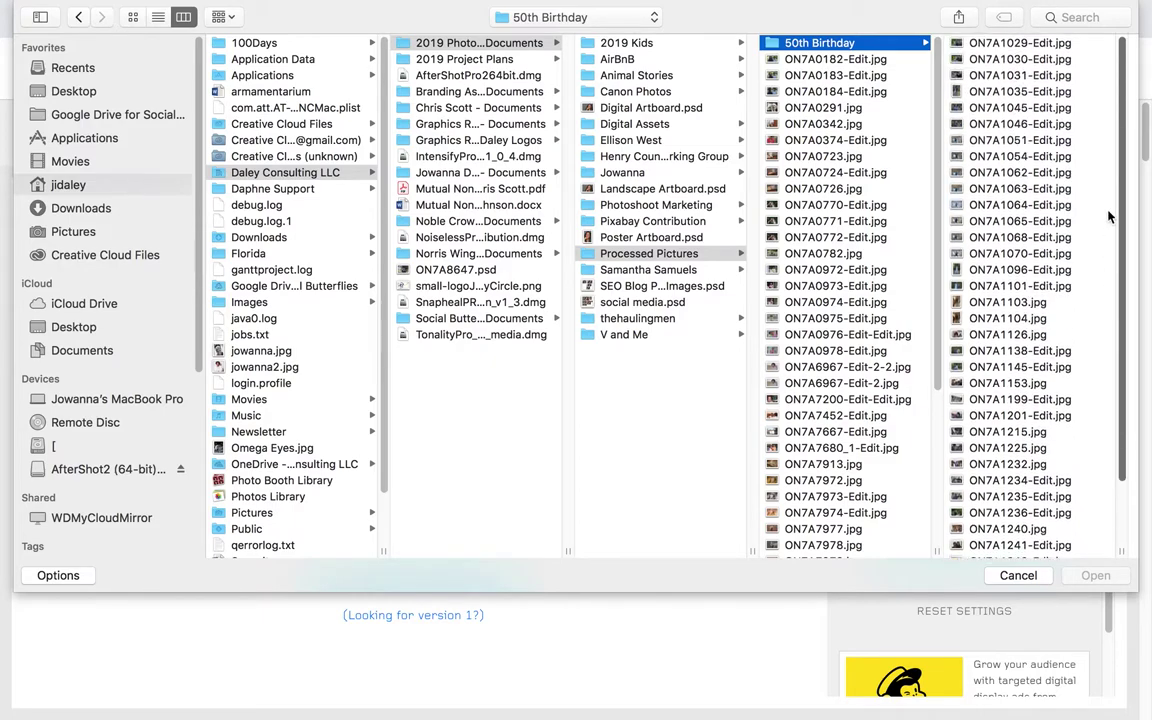
{"action": "left_click", "coordinate": [1023, 44]}
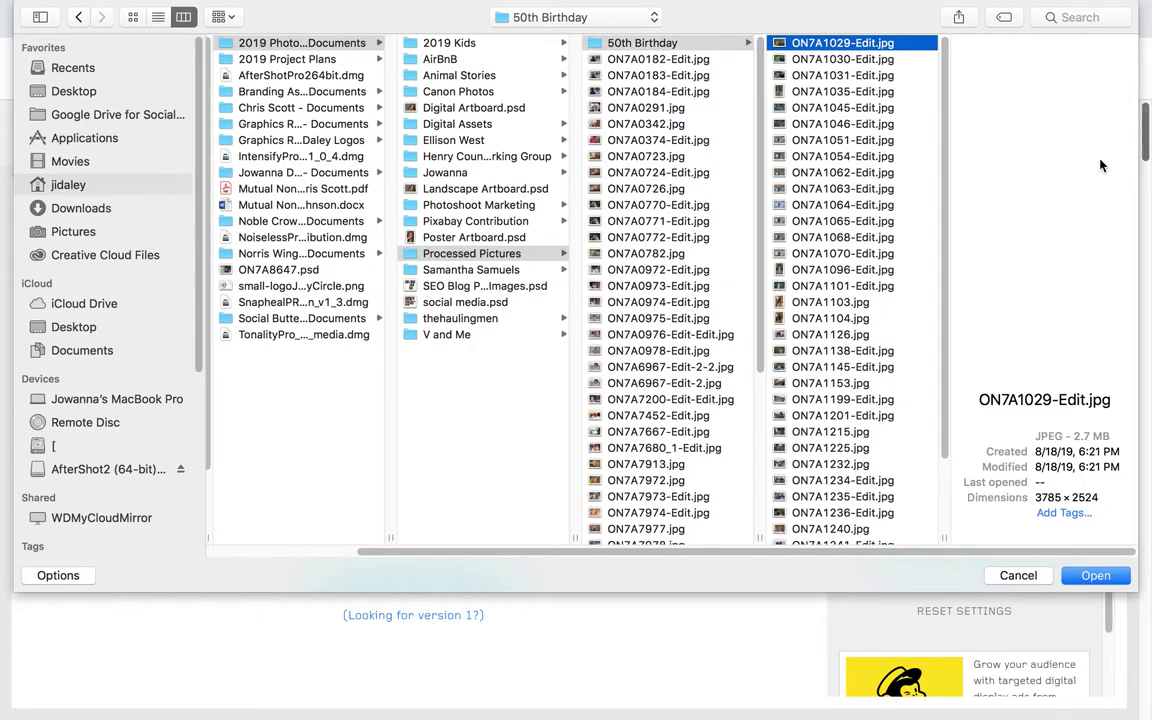
{"action": "left_click_drag", "start_coordinate": [947, 226], "coordinate": [948, 449]}
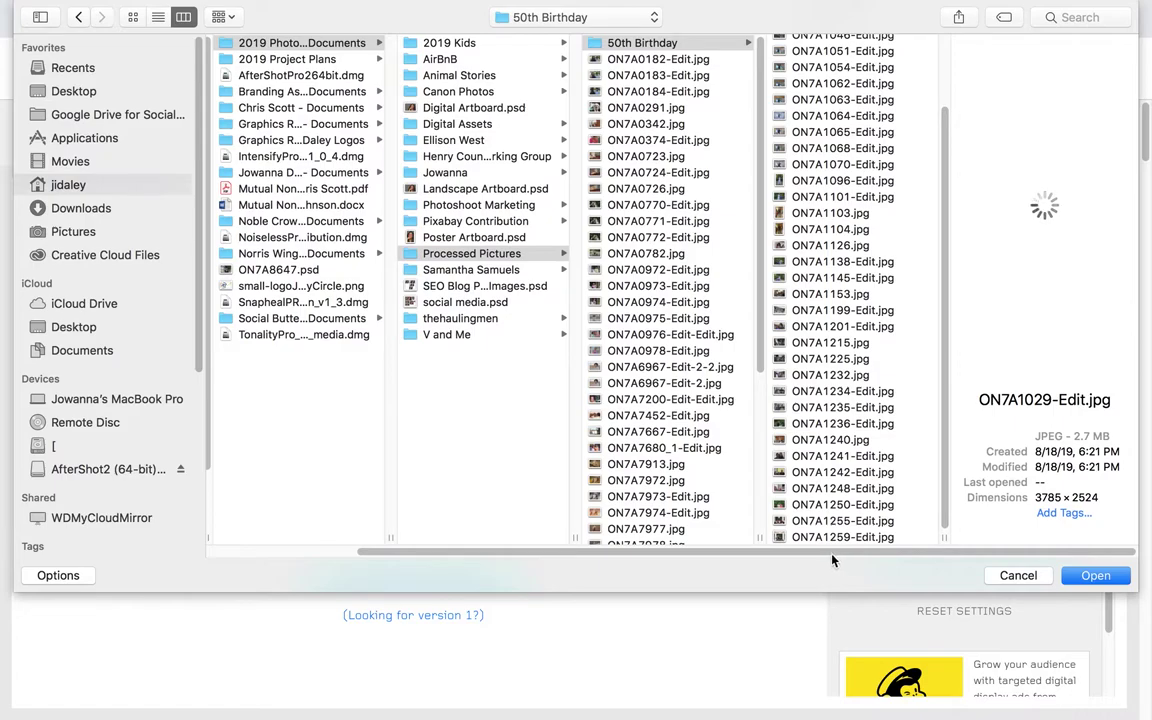
{"action": "left_click", "coordinate": [855, 537], "text": "shift"}
{"action": "left_click", "coordinate": [1104, 580]}
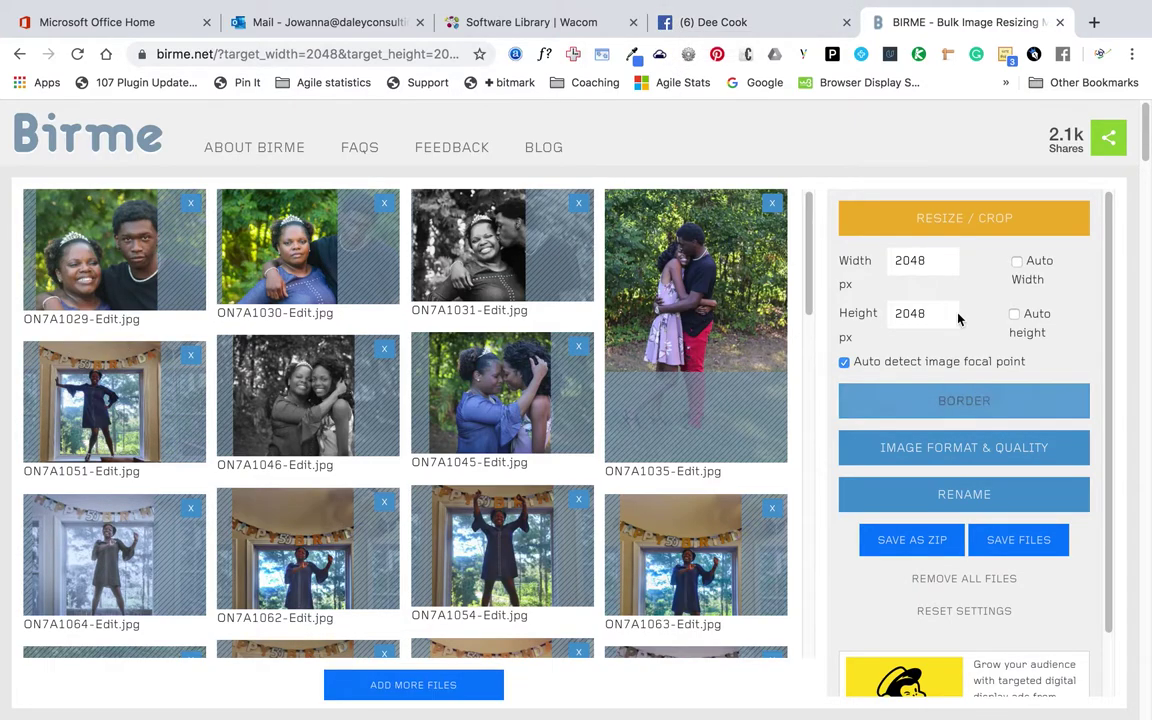
View the border options and the image format and quality options.
{"action": "left_click", "coordinate": [956, 406]}
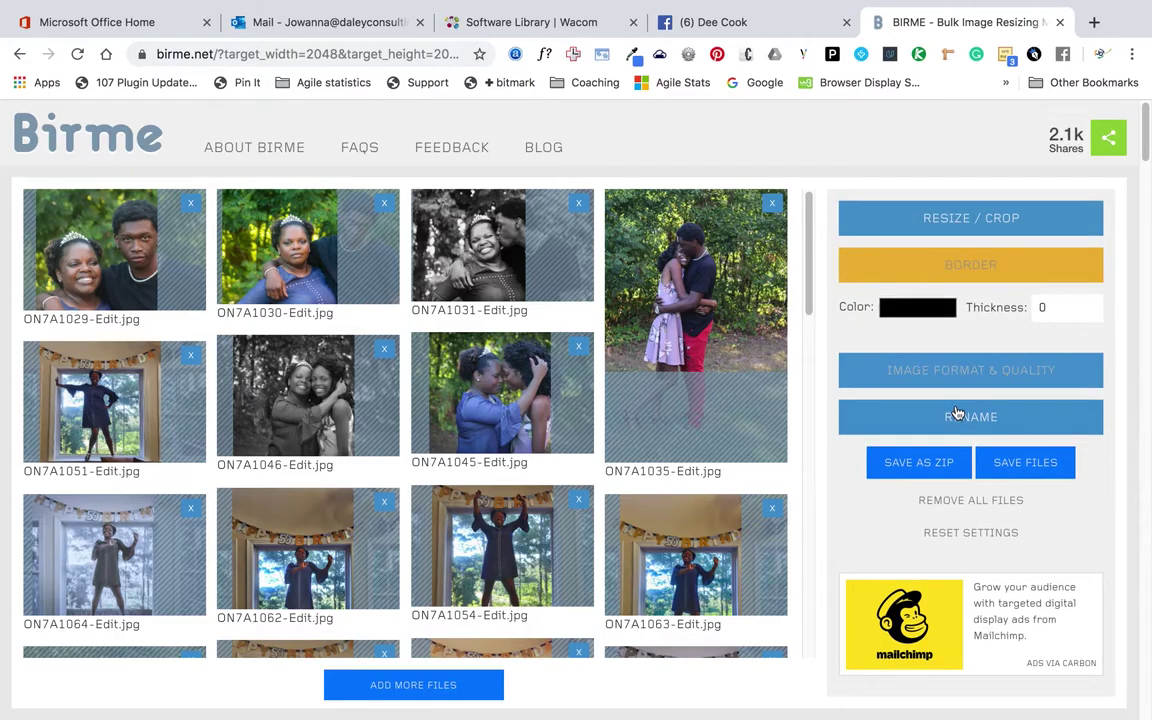
{"action": "left_click", "coordinate": [1000, 367]}
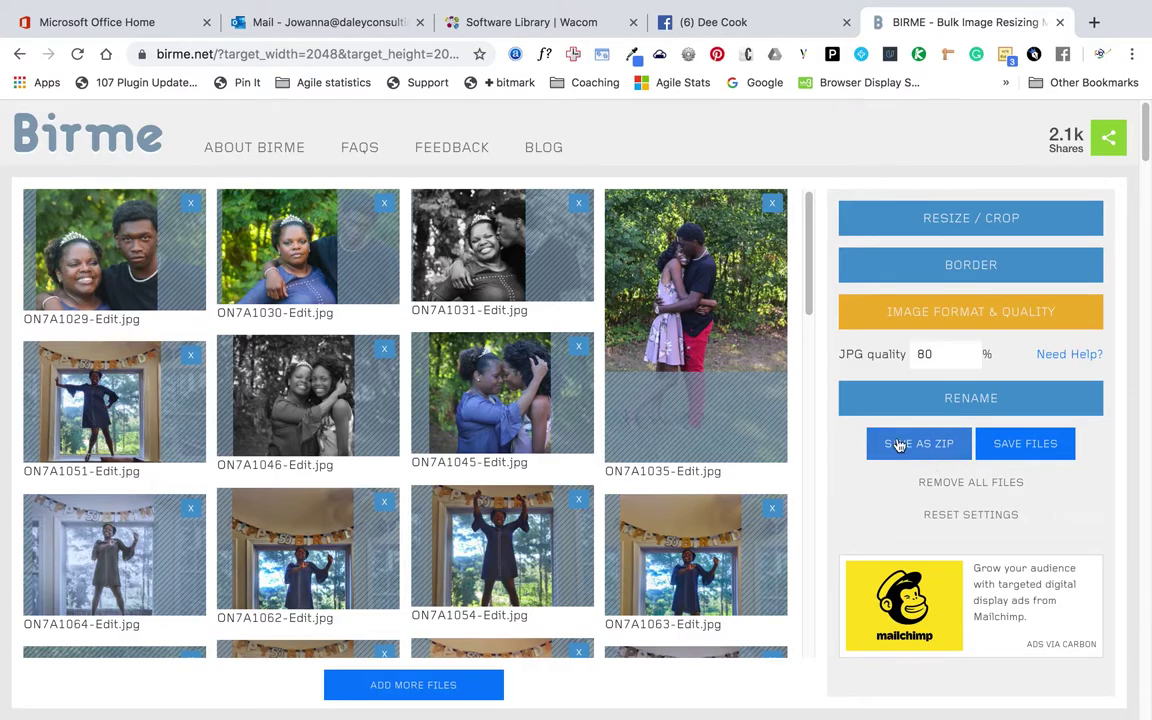
Shift the crop areas of ON7A1029-Edit, ON7A1030-Edit and ON7A1031-Edit rightward and of ON7A1035-Edit downward to frame the people.
{"action": "left_click_drag", "start_coordinate": [123, 285], "coordinate": [138, 281]}
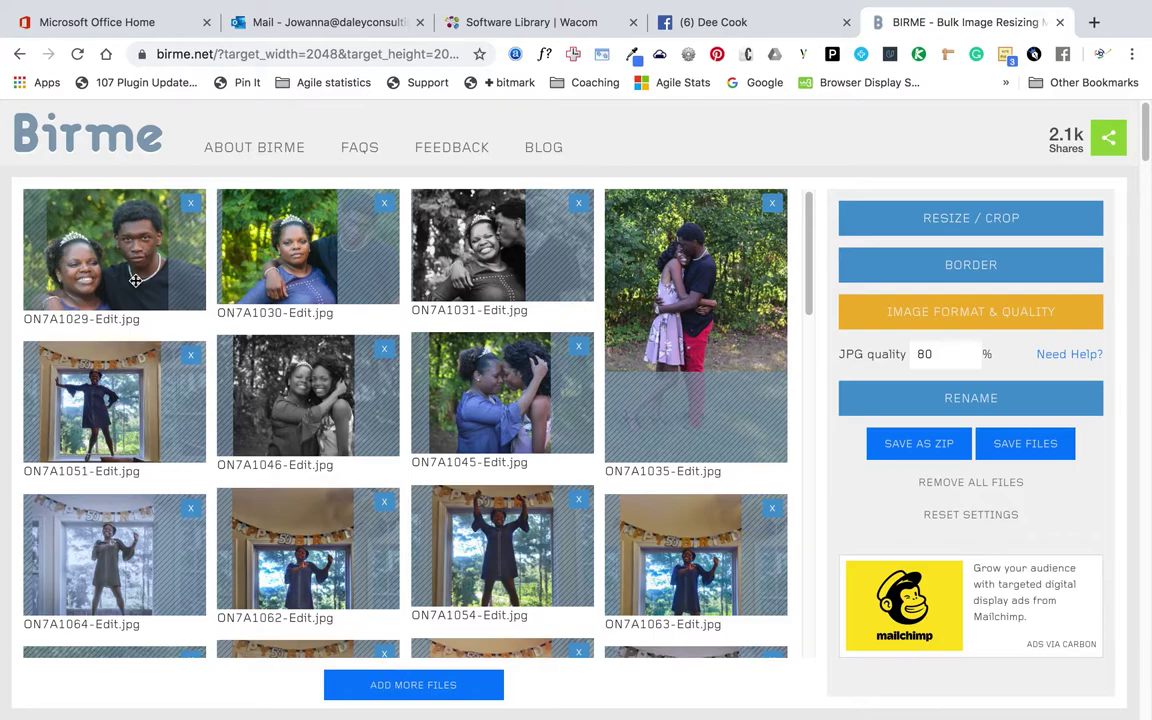
{"action": "left_click_drag", "start_coordinate": [322, 285], "coordinate": [514, 284]}
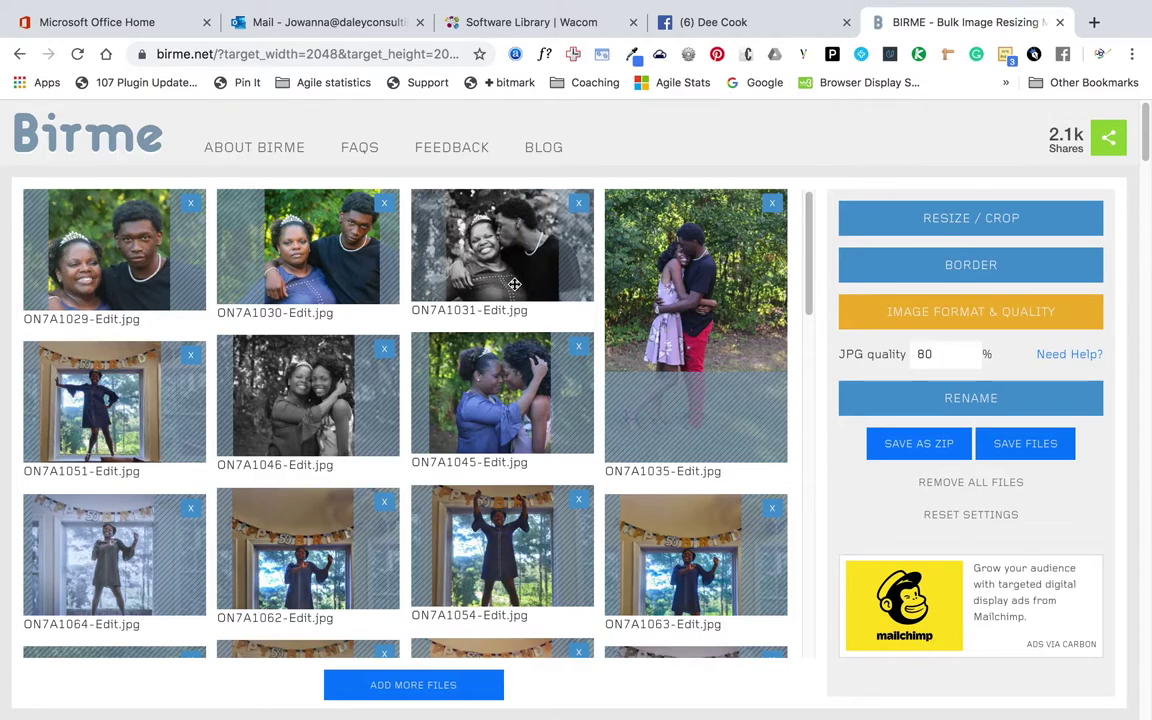
{"action": "left_click_drag", "start_coordinate": [723, 296], "coordinate": [737, 331]}
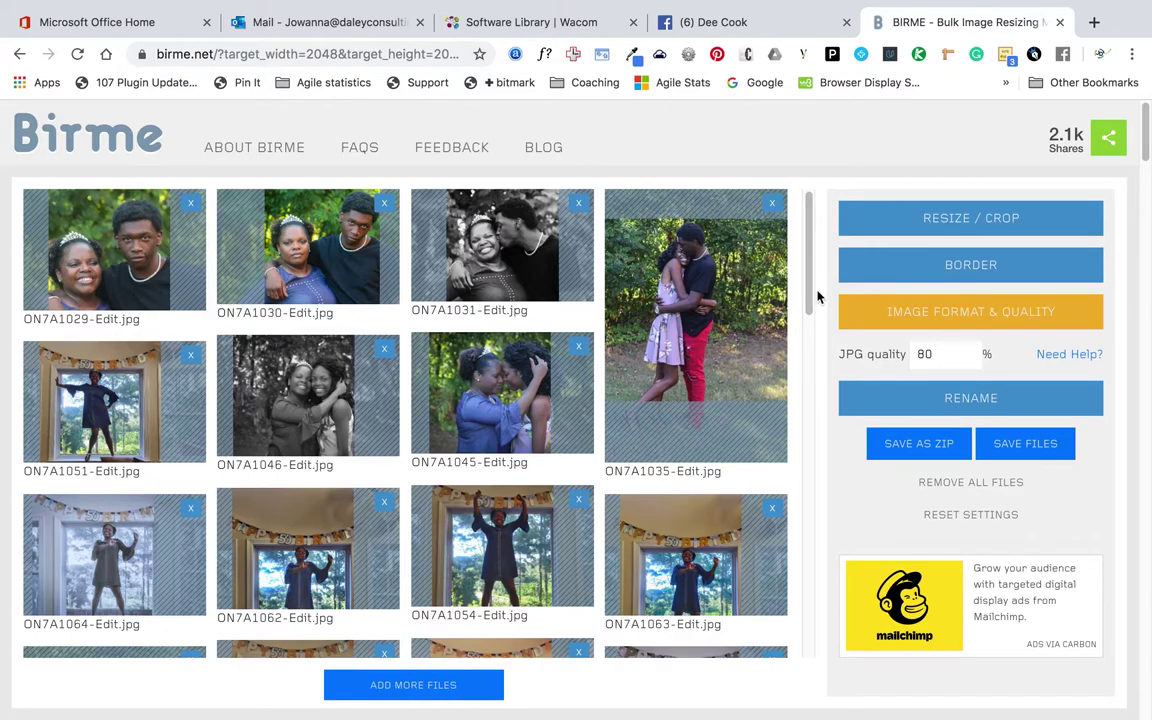
Adjust the crop areas of ON7A1051-Edit, ON7A1046-Edit, ON7A1045-Edit, ON7A1064-Edit, ON7A1062-Edit and ON7A1054-Edit to center their subjects.
{"action": "scroll", "coordinate": [814, 300], "scroll_direction": "down", "scroll_amount": 3}
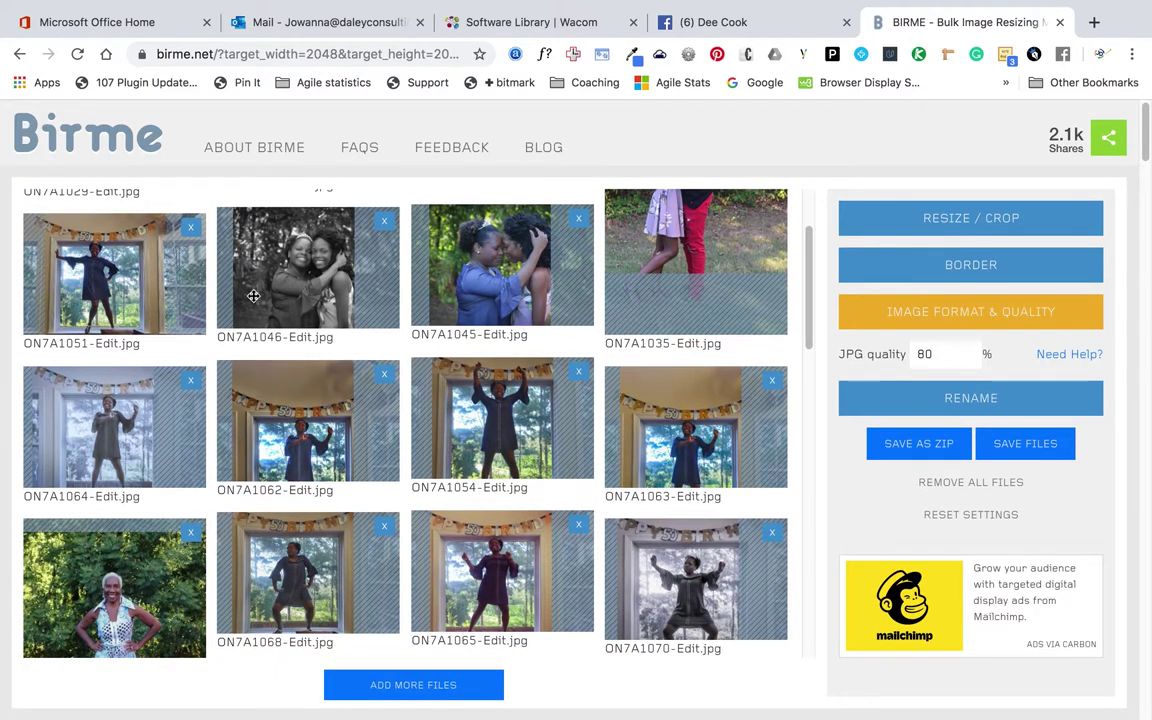
{"action": "left_click_drag", "start_coordinate": [299, 307], "coordinate": [324, 314]}
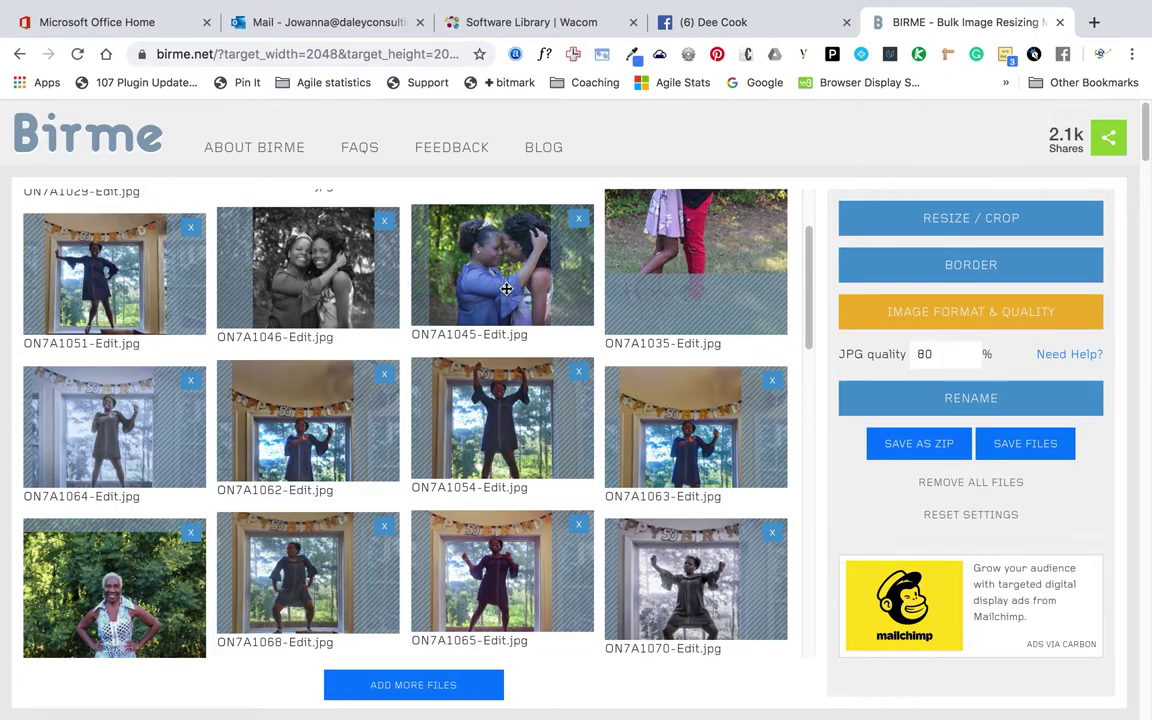
{"action": "left_click_drag", "start_coordinate": [506, 289], "coordinate": [529, 290]}
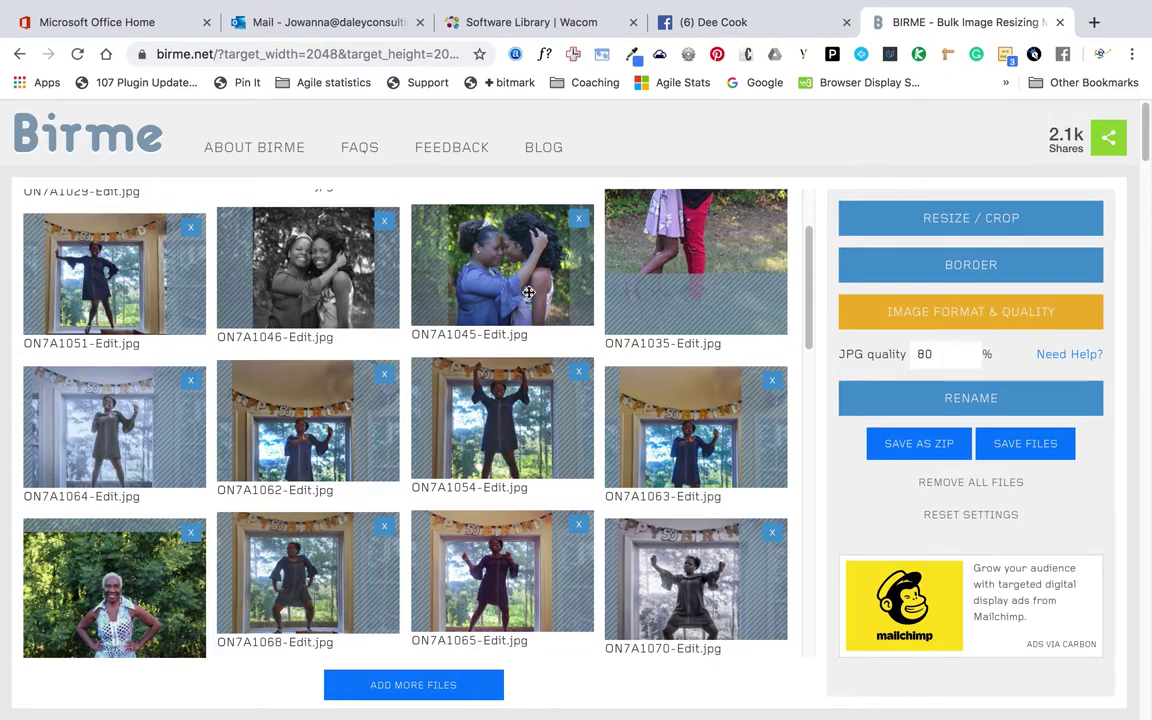
{"action": "left_click_drag", "start_coordinate": [114, 443], "coordinate": [131, 438]}
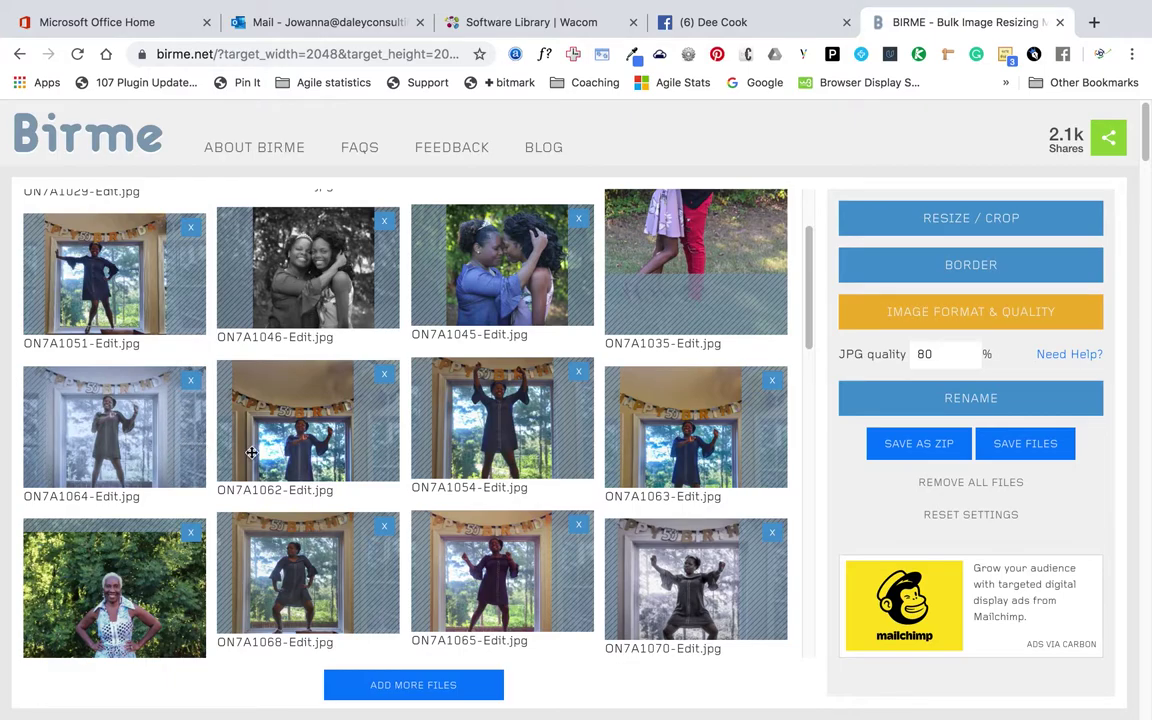
{"action": "left_click_drag", "start_coordinate": [283, 402], "coordinate": [336, 458]}
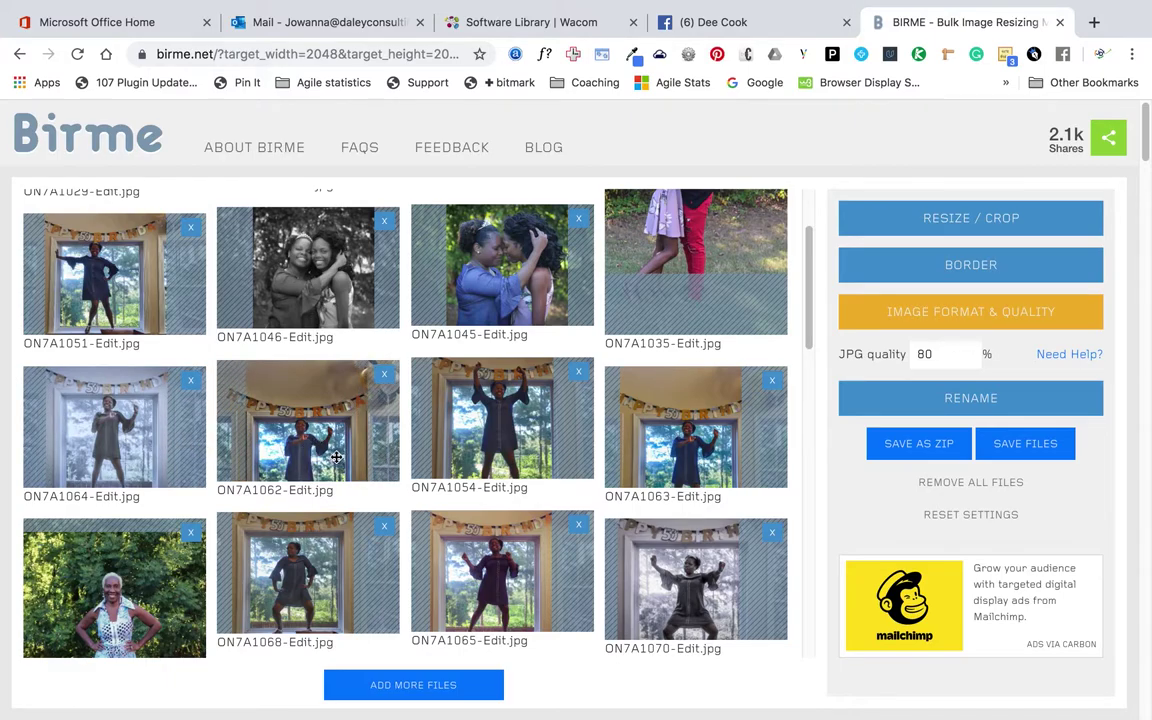
{"action": "left_click_drag", "start_coordinate": [502, 442], "coordinate": [519, 442]}
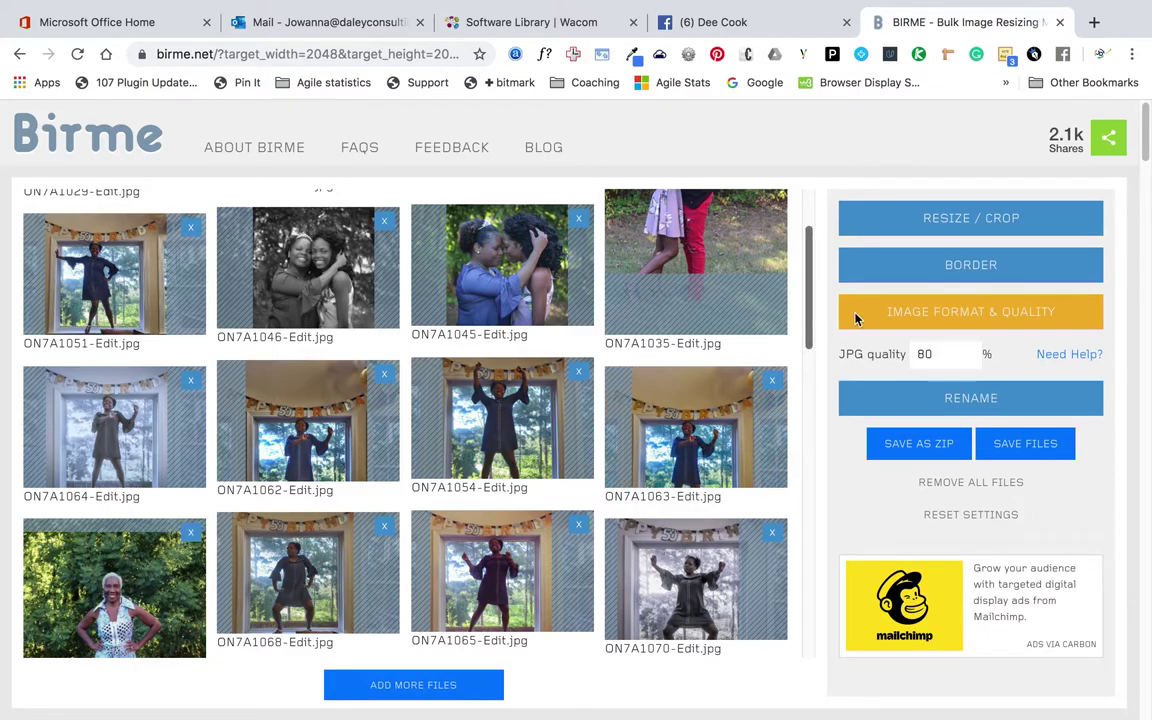
Show the resize and crop settings again and center the crop areas of ON7A1096-Edit, ON7A1068-Edit and ON7A1070-Edit on their subjects.
{"action": "left_click", "coordinate": [918, 217]}
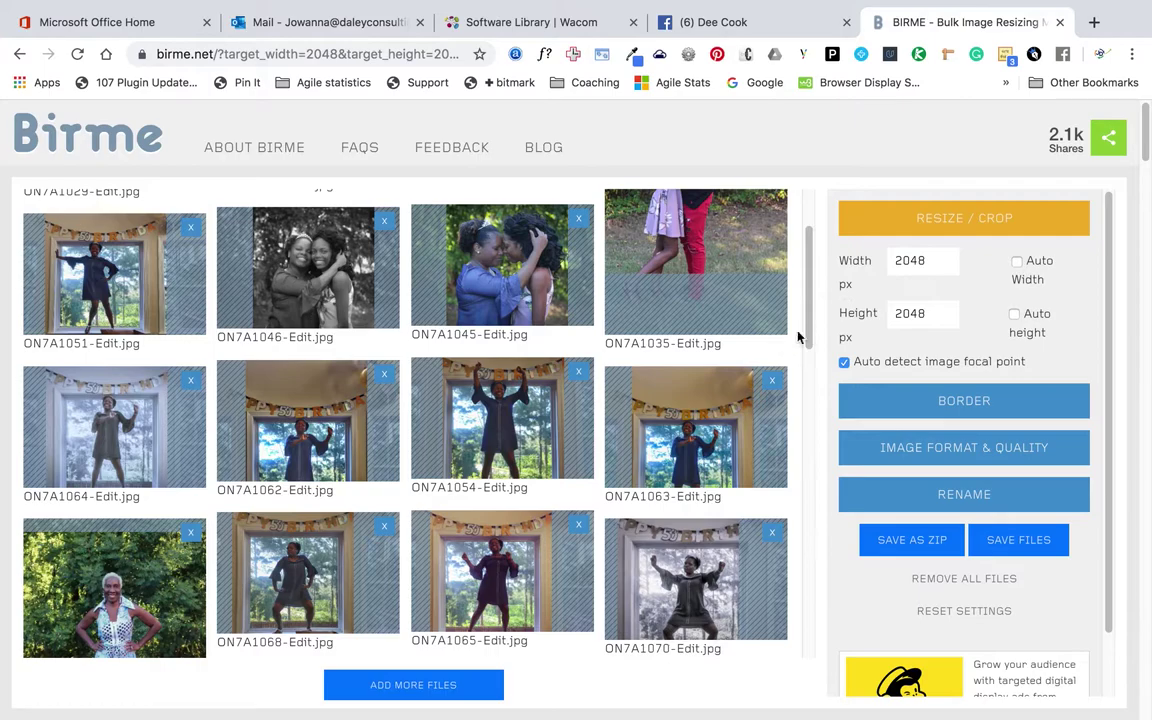
{"action": "left_click_drag", "start_coordinate": [809, 330], "coordinate": [812, 411]}
{"action": "mouse_move", "coordinate": [142, 360]}
{"action": "left_mouse_down"}
{"action": "mouse_move", "coordinate": [128, 410]}
{"action": "mouse_move", "coordinate": [124, 352]}
{"action": "mouse_move", "coordinate": [140, 384]}
{"action": "left_mouse_up"}
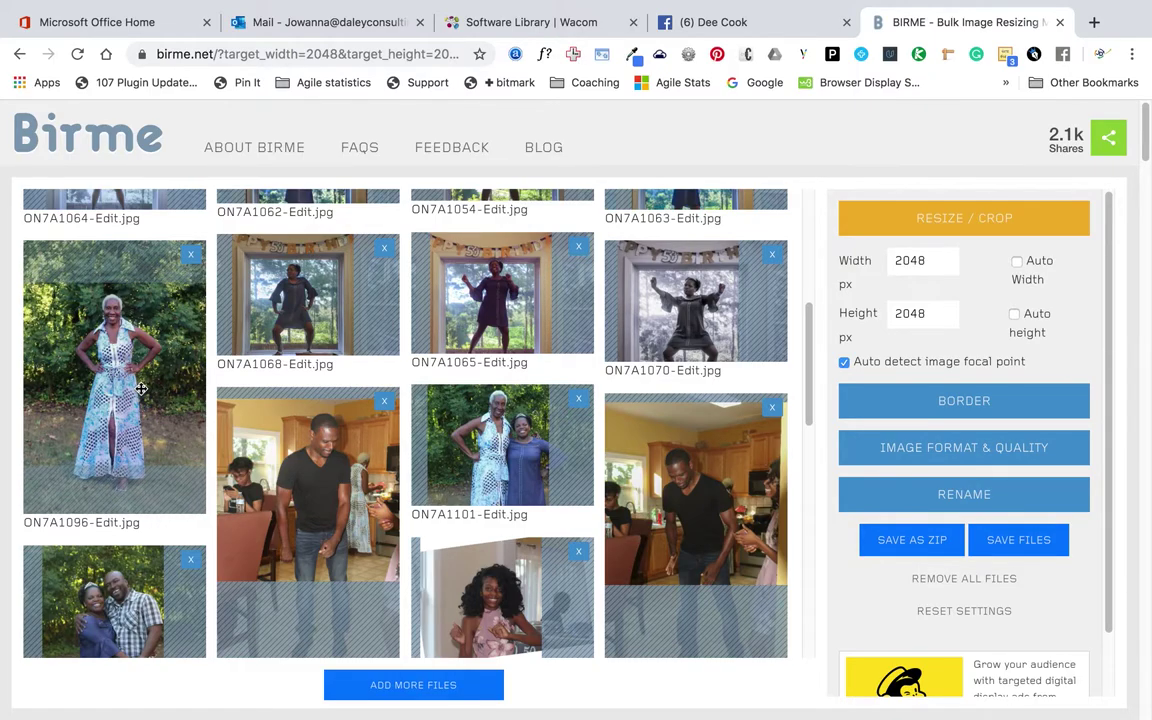
{"action": "left_click_drag", "start_coordinate": [309, 328], "coordinate": [322, 329]}
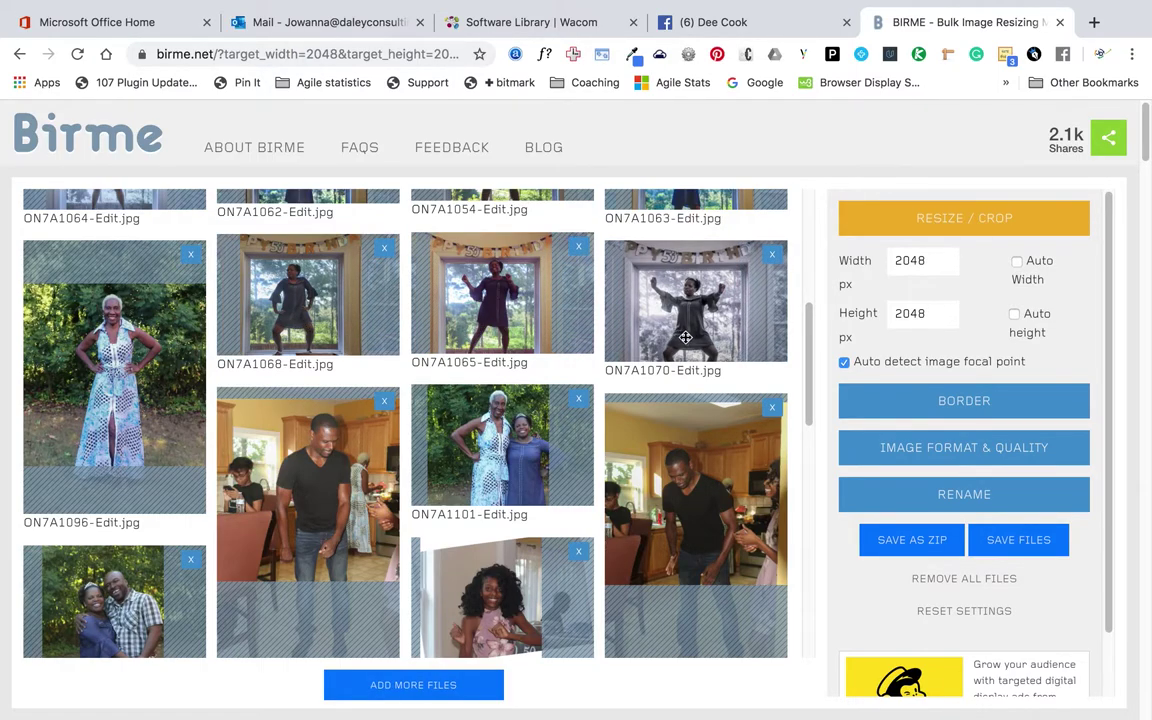
{"action": "left_click_drag", "start_coordinate": [688, 338], "coordinate": [691, 339]}
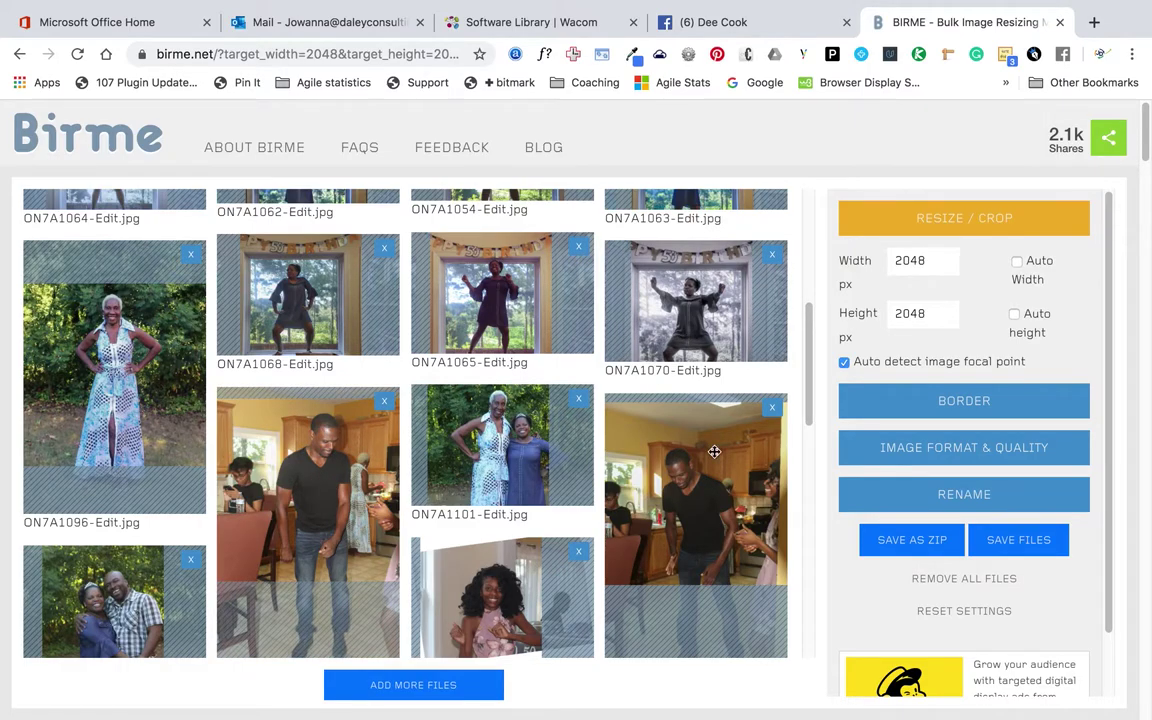
Shift the crop areas of ON7A1138-Edit, ON7A1101-Edit and ON7A1126 rightward, and of ON7A1103 and ON7A1104 downward.
{"action": "scroll", "coordinate": [806, 382], "scroll_direction": "down", "scroll_amount": 4}
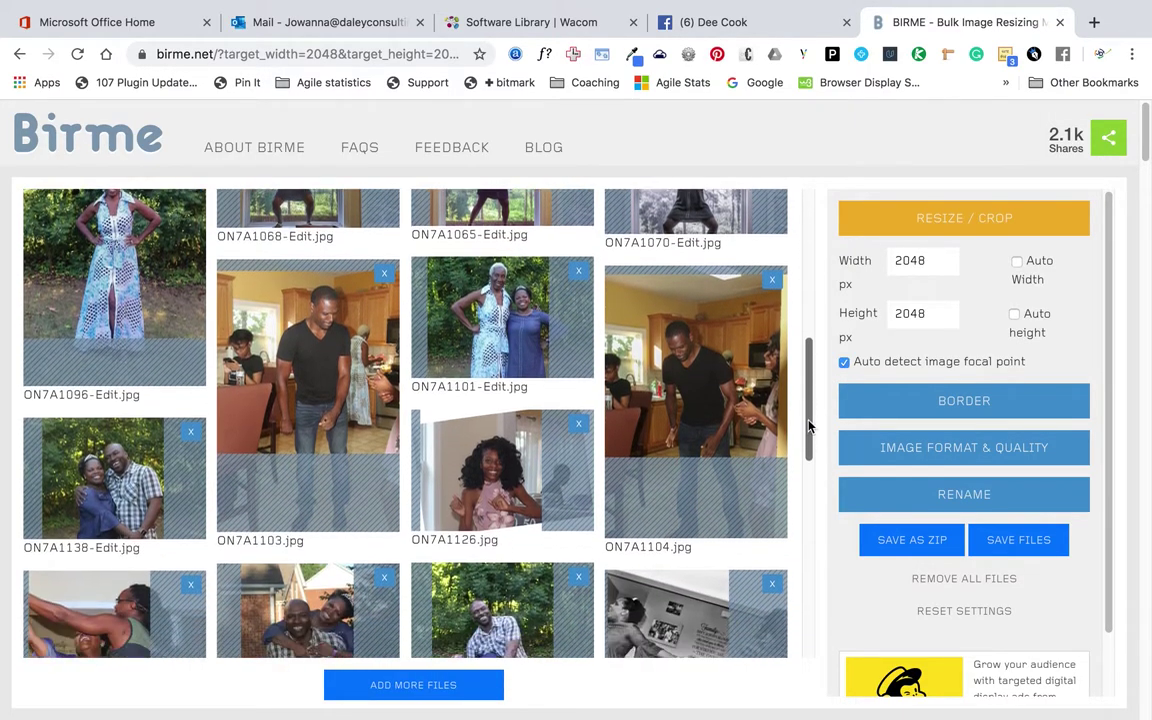
{"action": "left_click_drag", "start_coordinate": [100, 441], "coordinate": [112, 444]}
{"action": "left_click_drag", "start_coordinate": [355, 361], "coordinate": [354, 369]}
{"action": "left_click_drag", "start_coordinate": [497, 298], "coordinate": [511, 303]}
{"action": "left_click_drag", "start_coordinate": [689, 334], "coordinate": [703, 388]}
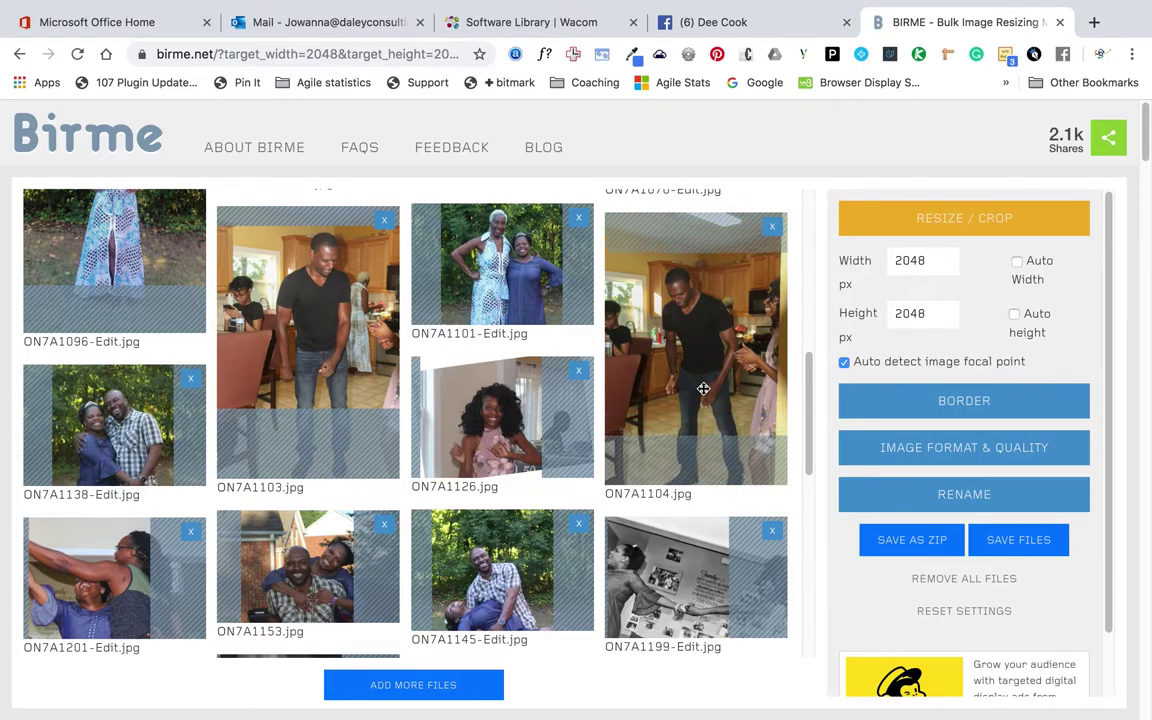
{"action": "left_click_drag", "start_coordinate": [311, 343], "coordinate": [313, 352]}
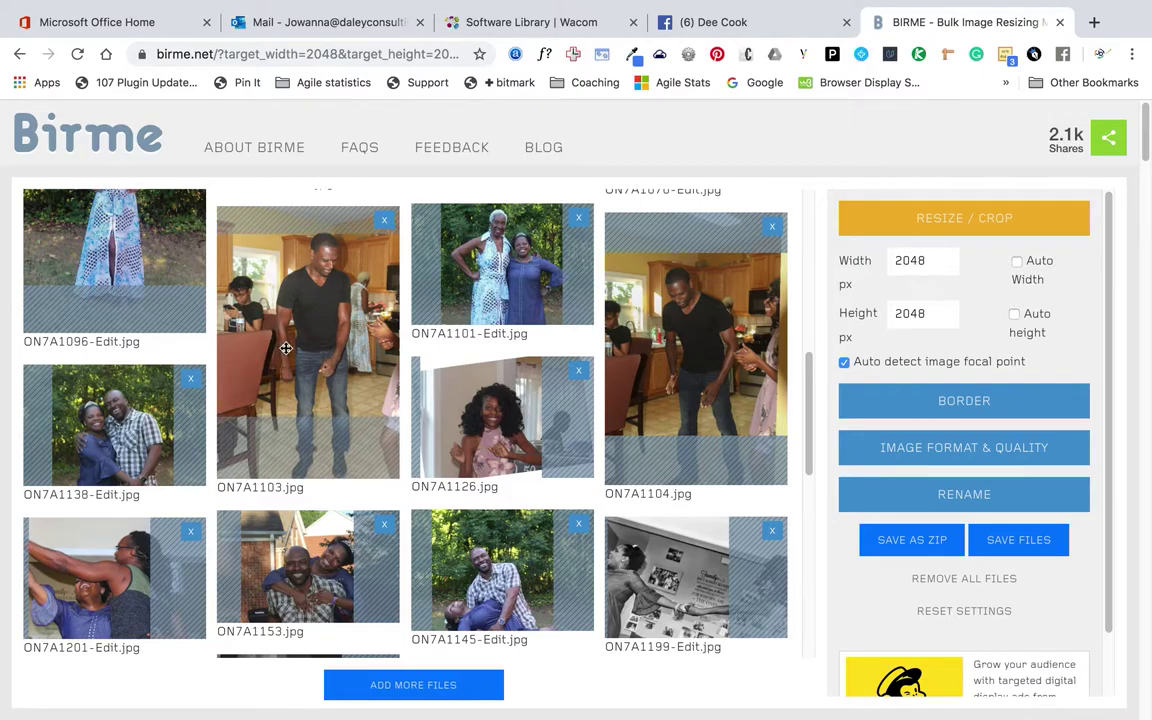
{"action": "mouse_move", "coordinate": [422, 410]}
{"action": "left_mouse_down"}
{"action": "mouse_move", "coordinate": [497, 401]}
{"action": "mouse_move", "coordinate": [501, 449]}
{"action": "mouse_move", "coordinate": [524, 451]}
{"action": "left_mouse_up"}
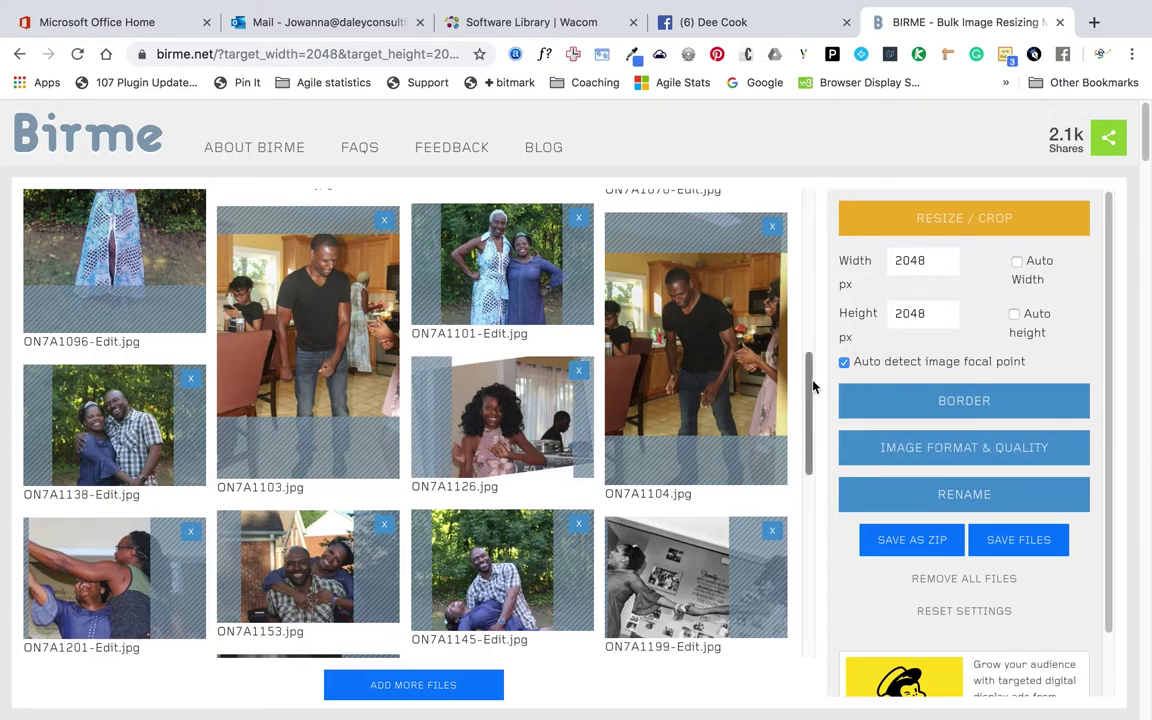
Shift the crop areas of ON7A1201-Edit, ON7A1153, ON7A1145-Edit, ON7A1199-Edit and ON7A1234-Edit rightward to frame the people.
{"action": "scroll", "coordinate": [810, 402], "scroll_direction": "down", "scroll_amount": 1}
{"action": "left_click_drag", "start_coordinate": [812, 400], "coordinate": [828, 458]}
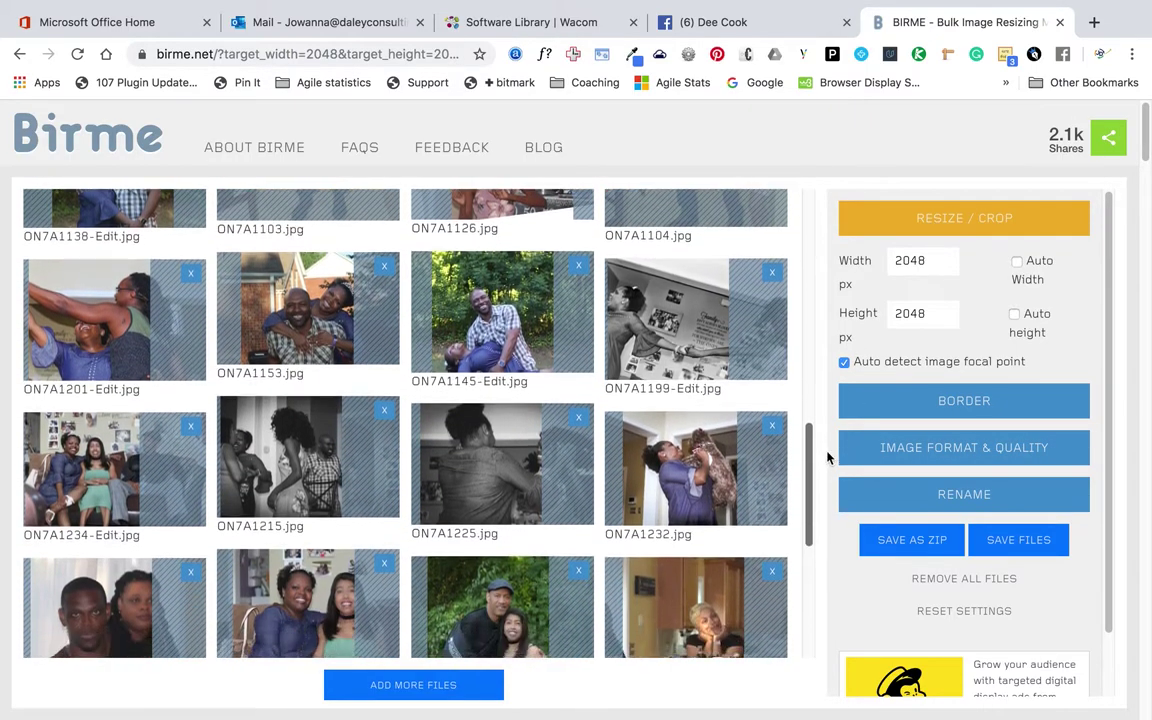
{"action": "left_click_drag", "start_coordinate": [152, 362], "coordinate": [182, 356]}
{"action": "left_click_drag", "start_coordinate": [304, 352], "coordinate": [301, 346]}
{"action": "left_click_drag", "start_coordinate": [516, 341], "coordinate": [521, 344]}
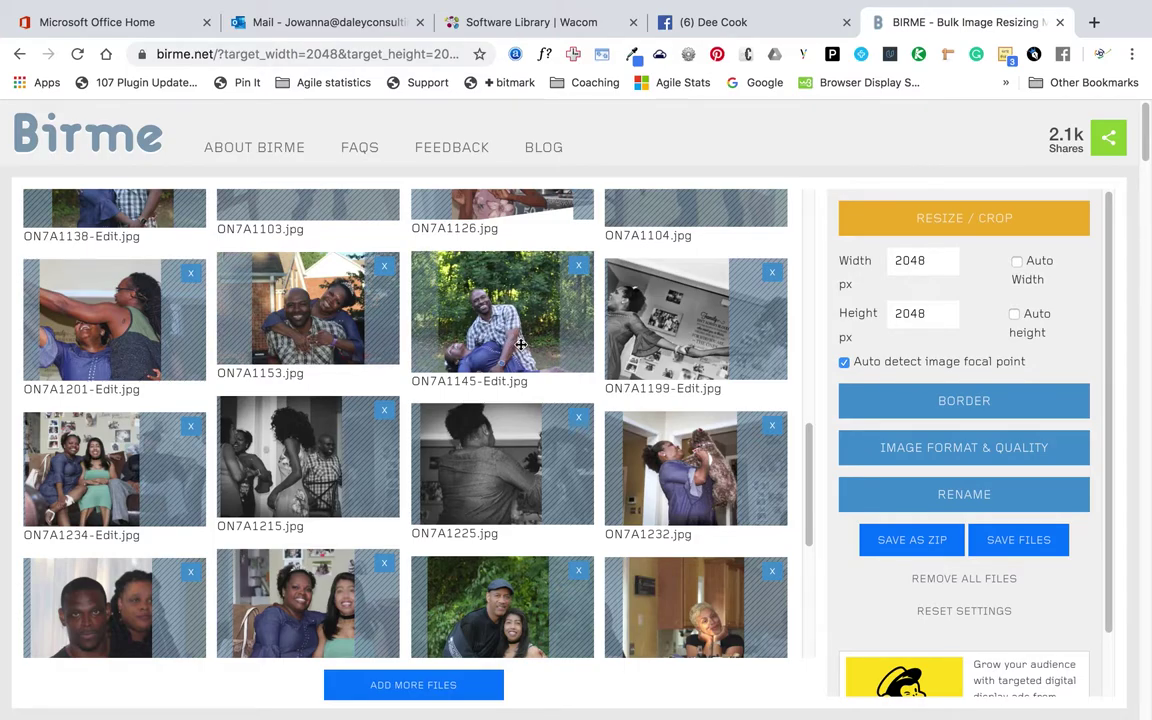
{"action": "left_click_drag", "start_coordinate": [691, 355], "coordinate": [766, 376]}
{"action": "left_click_drag", "start_coordinate": [88, 499], "coordinate": [115, 497]}
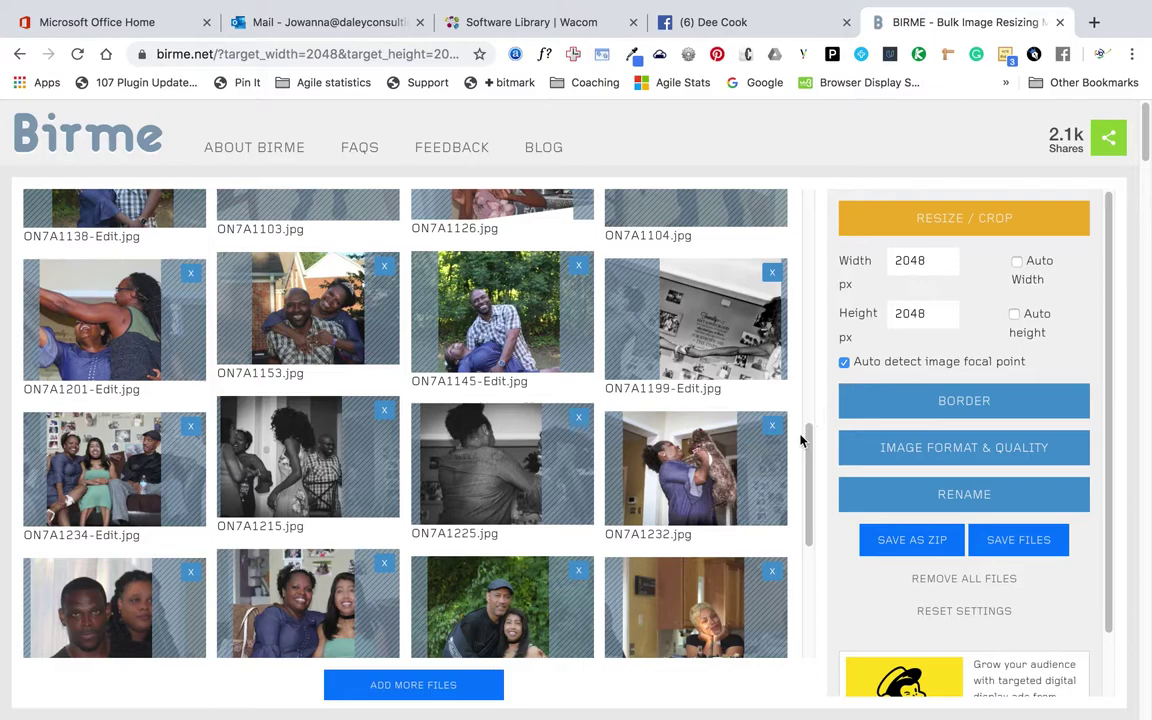
Adjust the crop areas of ON7A1225, ON7A1232, ON7A1241-Edit, ON7A1235-Edit, ON7A1236-Edit and ON7A1240 to frame their subjects.
{"action": "left_click_drag", "start_coordinate": [810, 445], "coordinate": [816, 494]}
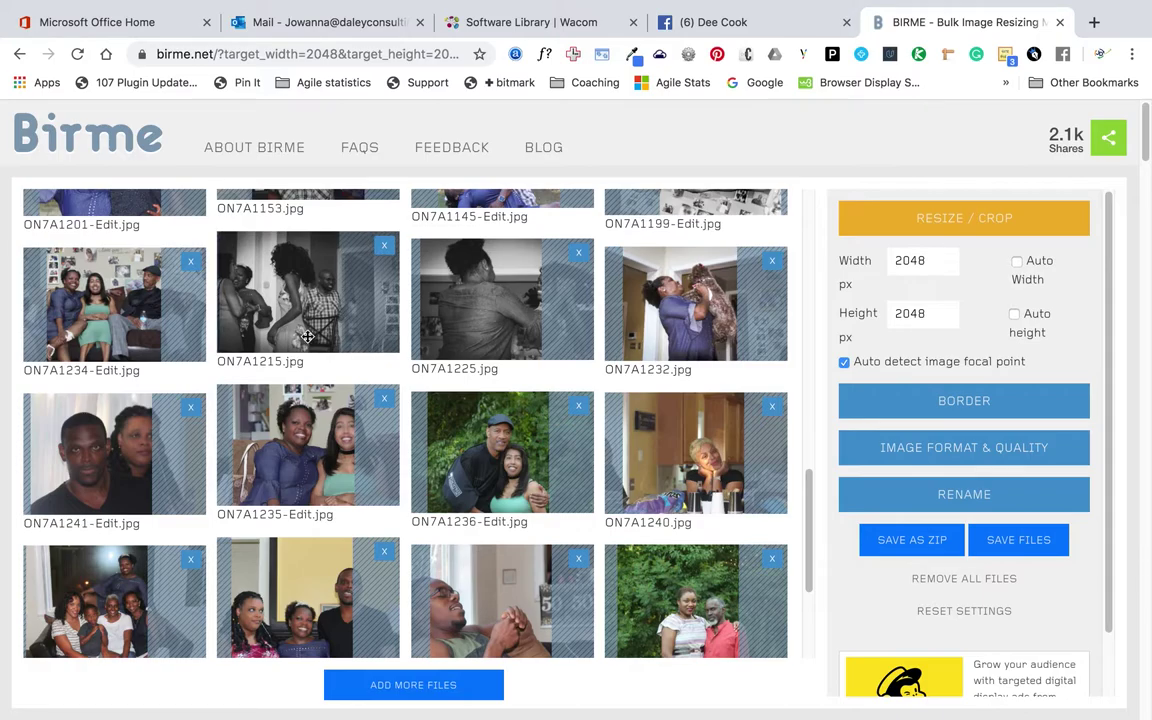
{"action": "mouse_move", "coordinate": [495, 323]}
{"action": "left_mouse_down"}
{"action": "mouse_move", "coordinate": [496, 339]}
{"action": "mouse_move", "coordinate": [563, 349]}
{"action": "left_mouse_up"}
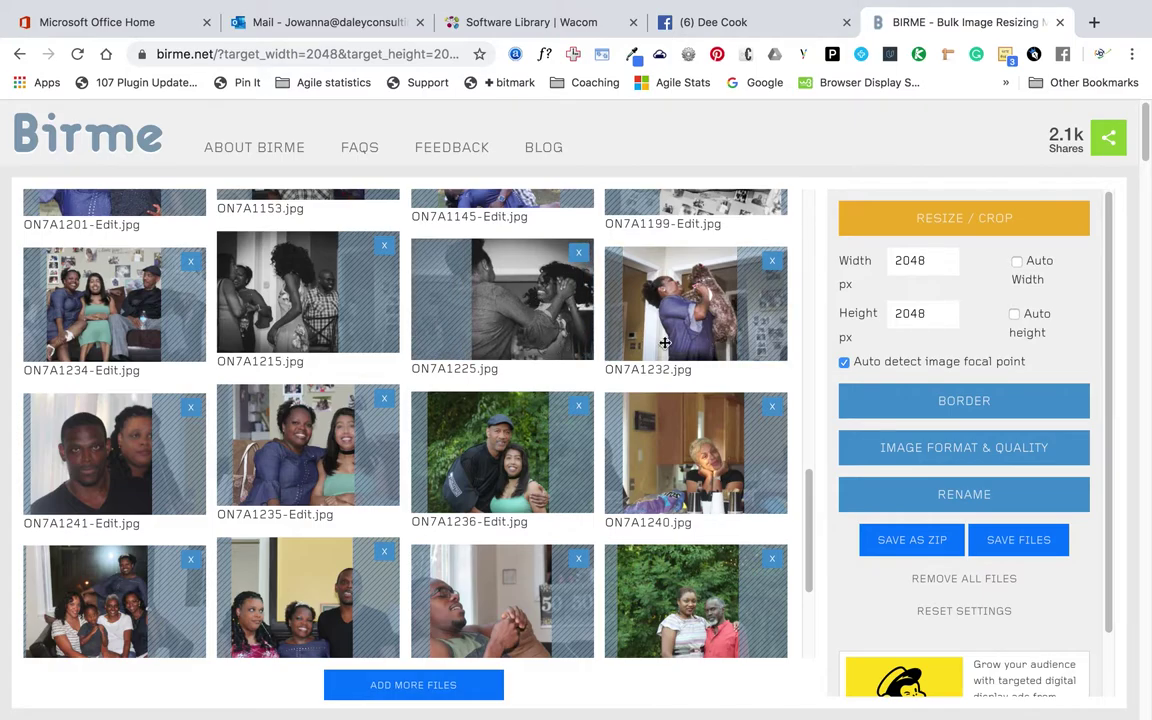
{"action": "left_click_drag", "start_coordinate": [676, 347], "coordinate": [696, 345]}
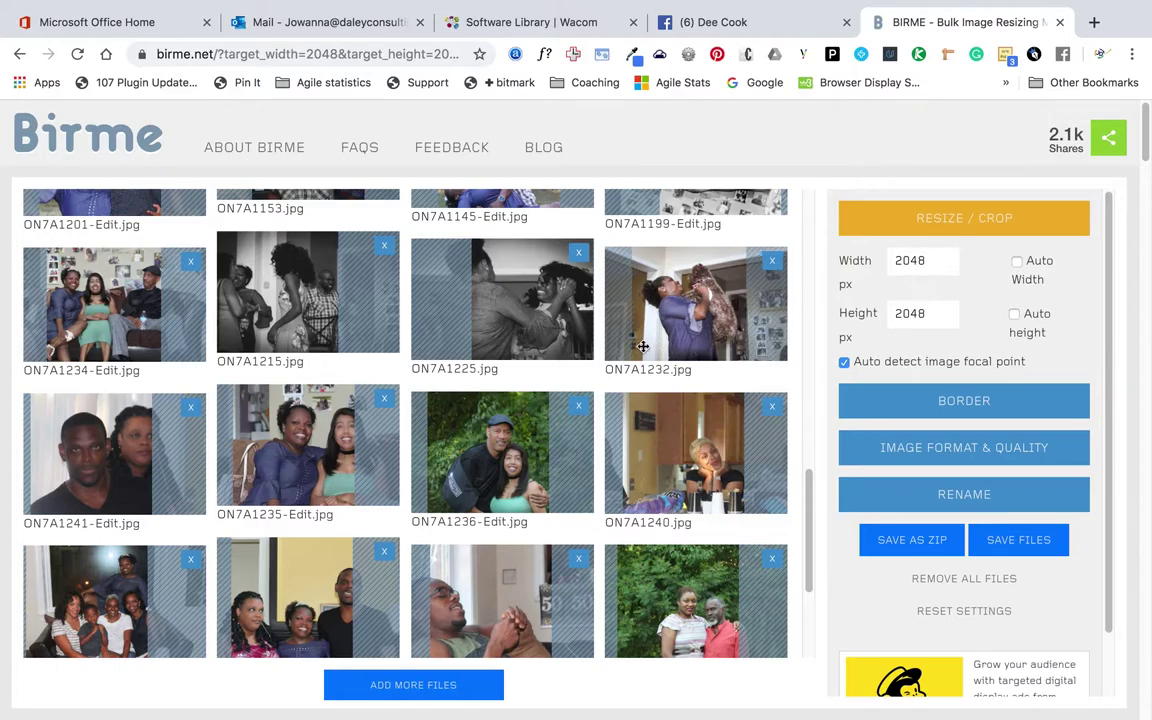
{"action": "left_click_drag", "start_coordinate": [68, 480], "coordinate": [113, 488]}
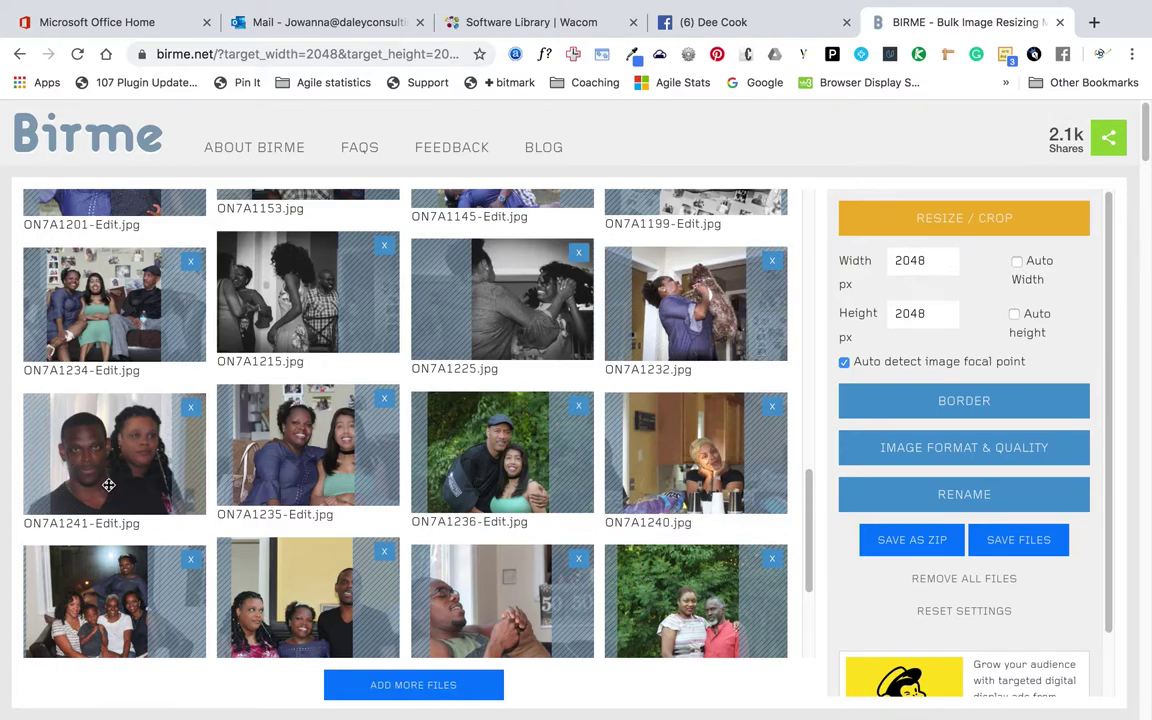
{"action": "mouse_move", "coordinate": [287, 479]}
{"action": "left_mouse_down"}
{"action": "mouse_move", "coordinate": [434, 479]}
{"action": "mouse_move", "coordinate": [477, 497]}
{"action": "left_mouse_up"}
{"action": "left_click_drag", "start_coordinate": [666, 485], "coordinate": [814, 569]}
Shift the crop areas of ON7A1255-Edit, ON7A1242-Edit, ON7A1250-Edit and ON7A1259-Edit rightward, and of ON7A1248-Edit leftward.
{"action": "mouse_move", "coordinate": [128, 412]}
{"action": "left_mouse_down"}
{"action": "mouse_move", "coordinate": [105, 411]}
{"action": "mouse_move", "coordinate": [144, 412]}
{"action": "left_mouse_up"}
{"action": "left_click_drag", "start_coordinate": [296, 412], "coordinate": [307, 415]}
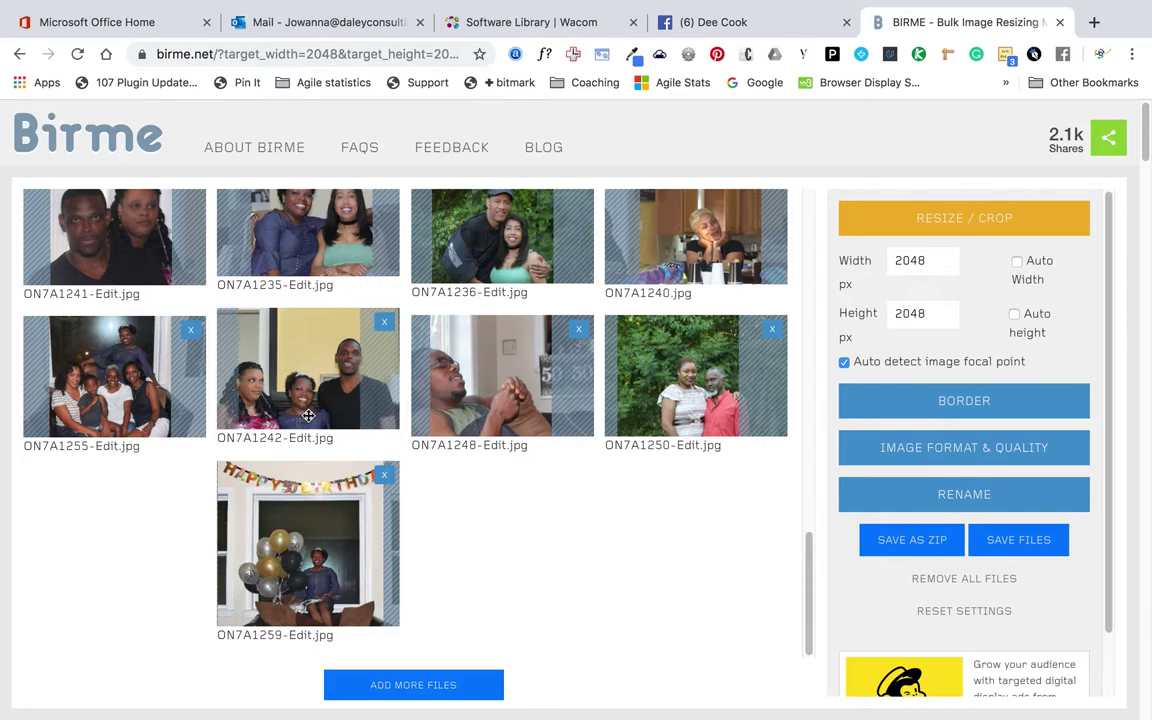
{"action": "left_click_drag", "start_coordinate": [309, 415], "coordinate": [314, 415]}
{"action": "left_click_drag", "start_coordinate": [489, 416], "coordinate": [390, 424]}
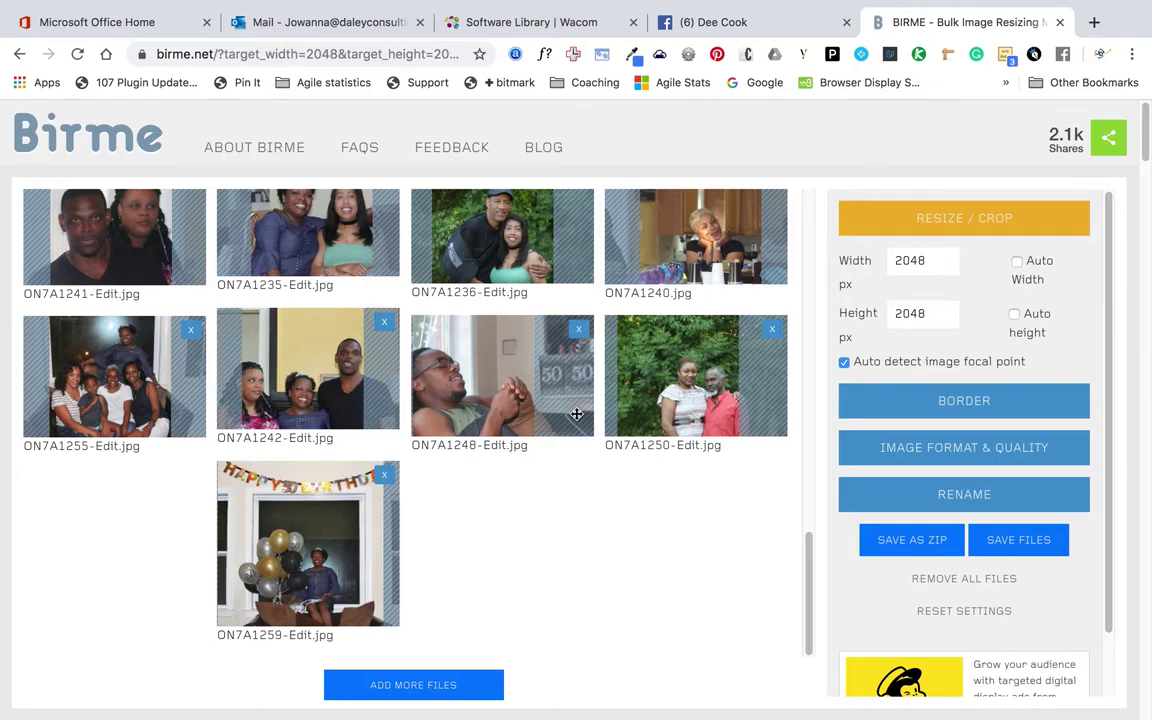
{"action": "left_click_drag", "start_coordinate": [688, 413], "coordinate": [721, 404]}
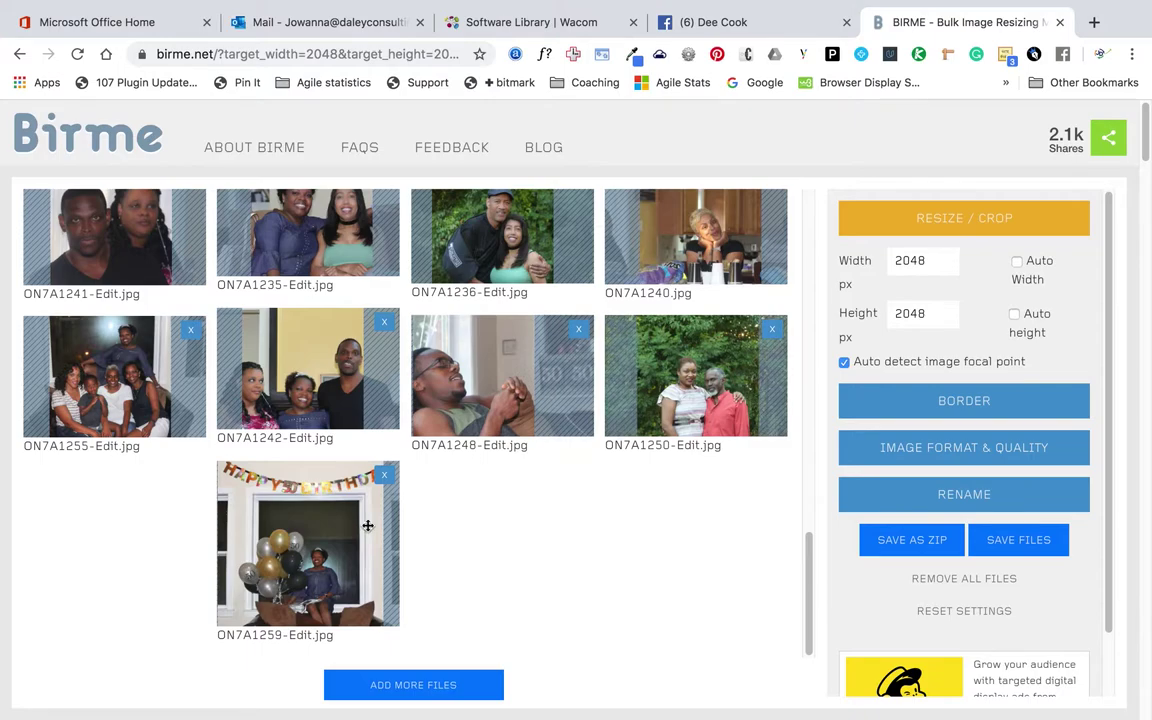
{"action": "left_click_drag", "start_coordinate": [359, 547], "coordinate": [399, 554]}
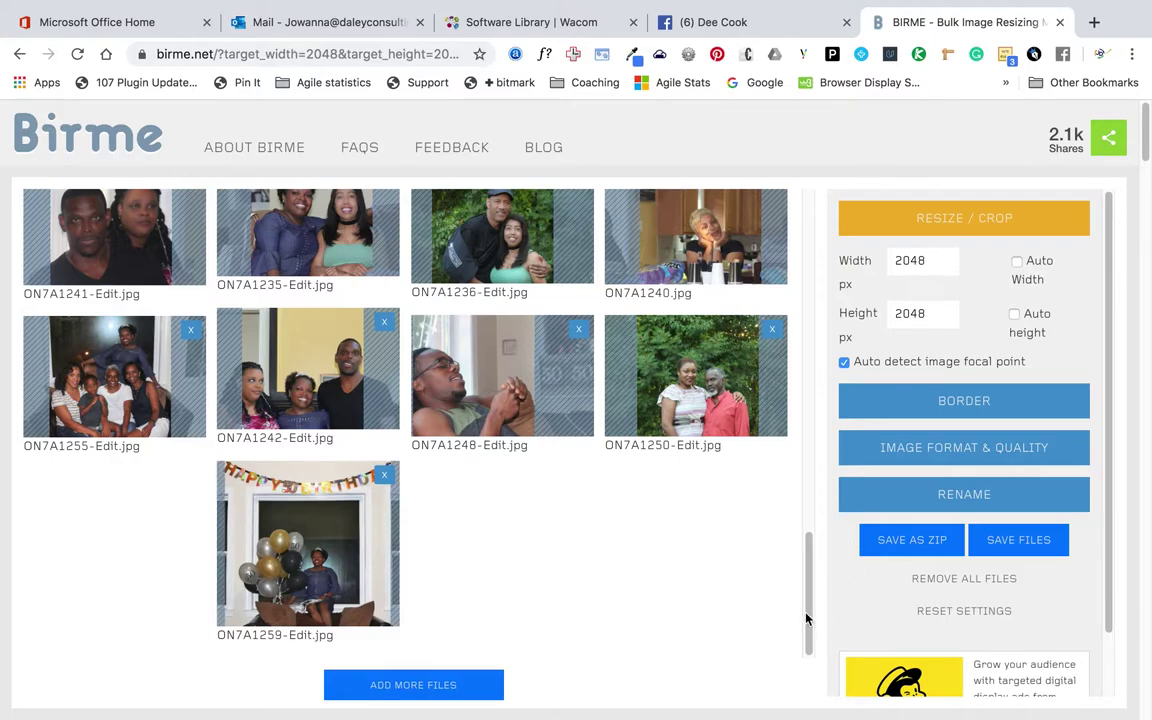
Review all crops from the first photo onward, lowering the crop area of ON7A1096-Edit slightly and shifting that of ON7A1240 leftward.
{"action": "left_click_drag", "start_coordinate": [807, 620], "coordinate": [822, 244]}
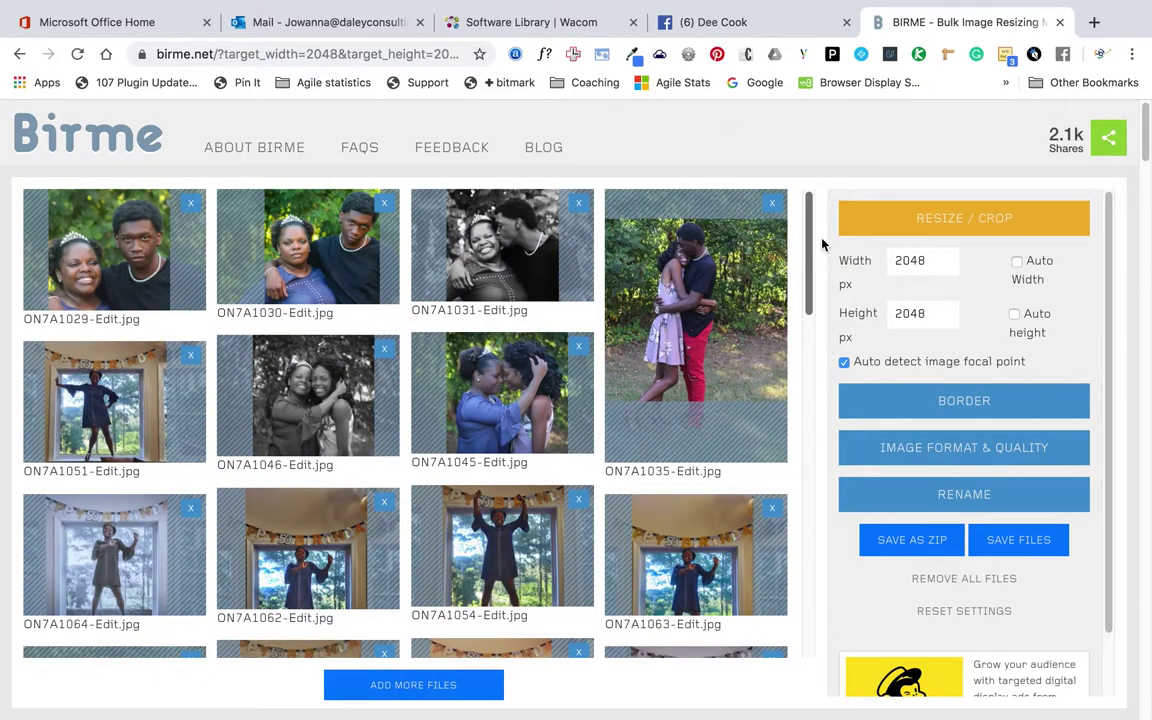
{"action": "left_click_drag", "start_coordinate": [822, 244], "coordinate": [828, 411]}
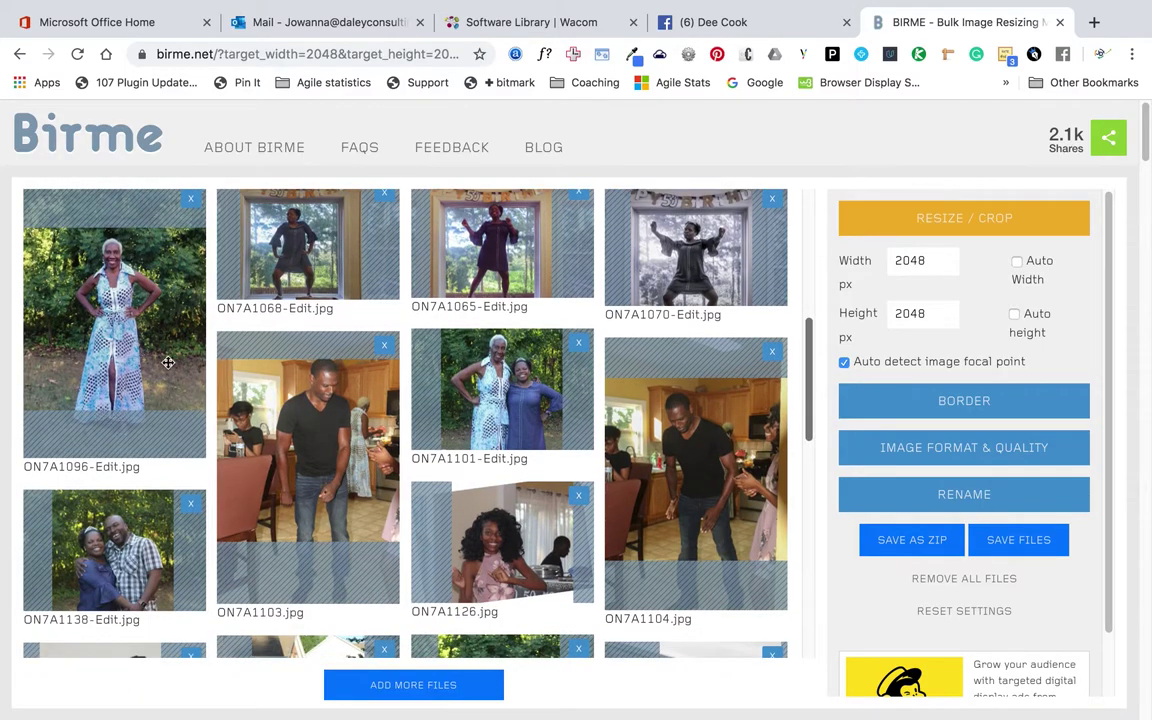
{"action": "mouse_move", "coordinate": [176, 351]}
{"action": "left_mouse_down"}
{"action": "mouse_move", "coordinate": [170, 368]}
{"action": "mouse_move", "coordinate": [201, 279]}
{"action": "mouse_move", "coordinate": [184, 354]}
{"action": "left_mouse_up"}
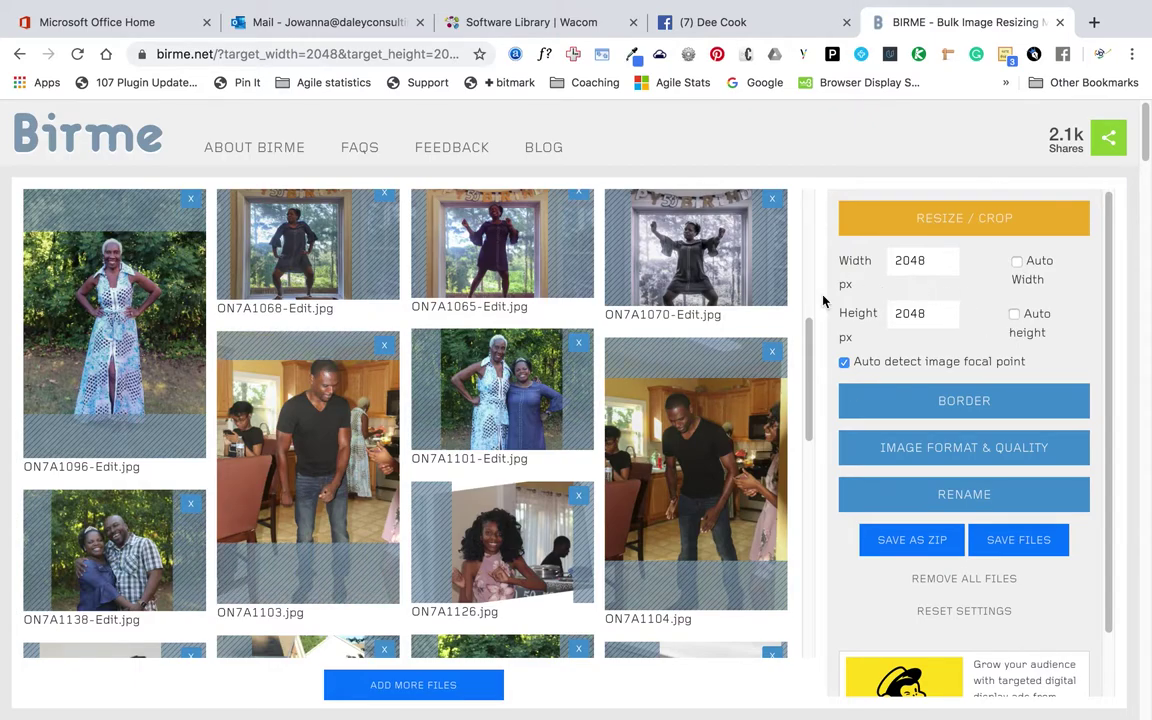
{"action": "left_click_drag", "start_coordinate": [810, 378], "coordinate": [871, 569]}
{"action": "left_click_drag", "start_coordinate": [732, 350], "coordinate": [683, 352]}
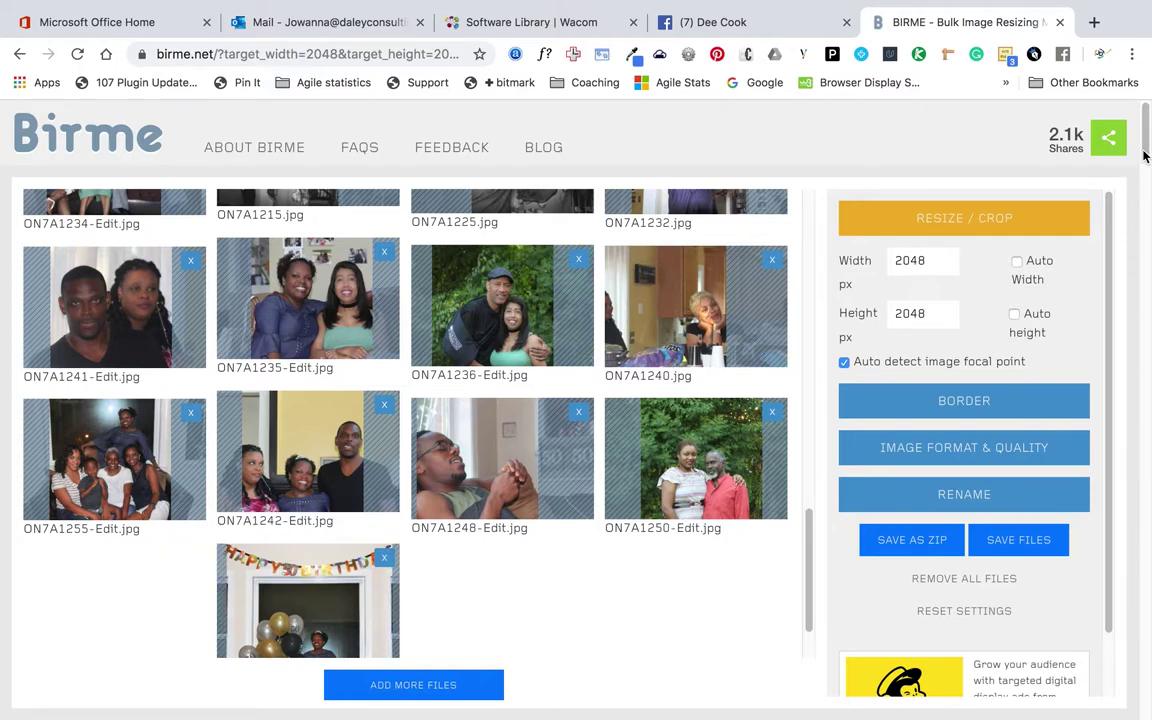
Start saving the resized photos as a zip archive and choose the 50th Birthday folder as the destination.
{"action": "scroll", "coordinate": [1149, 157], "scroll_direction": "down", "scroll_amount": 4}
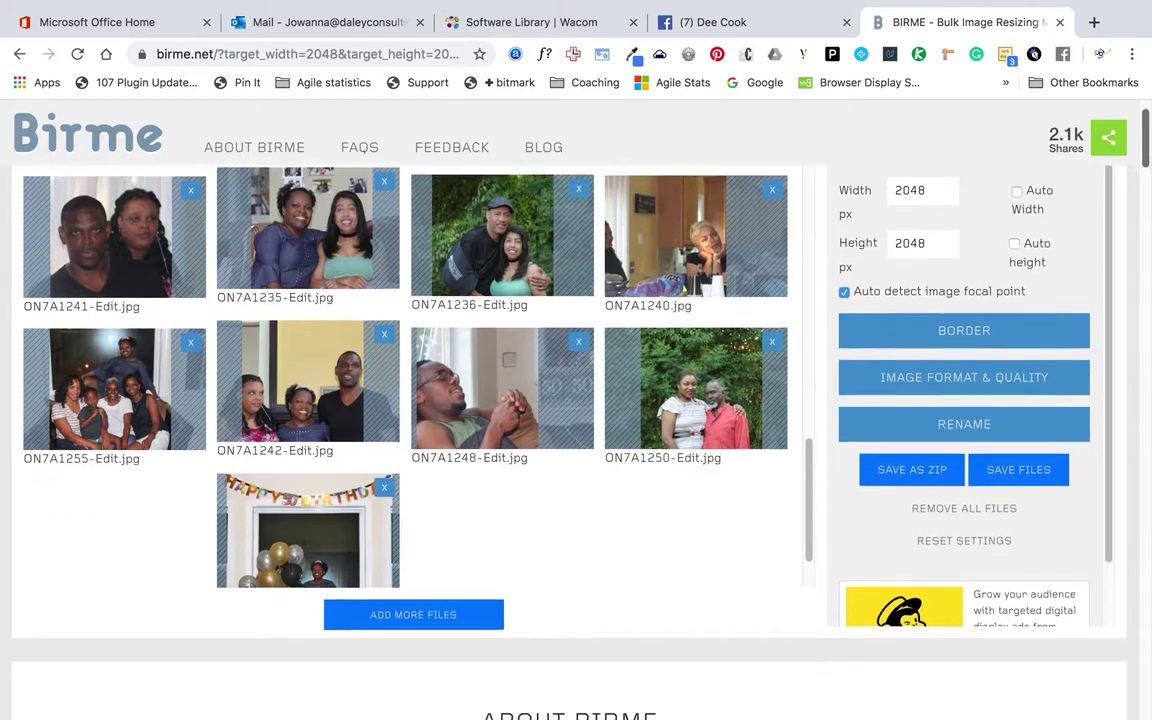
{"action": "left_click", "coordinate": [897, 360]}
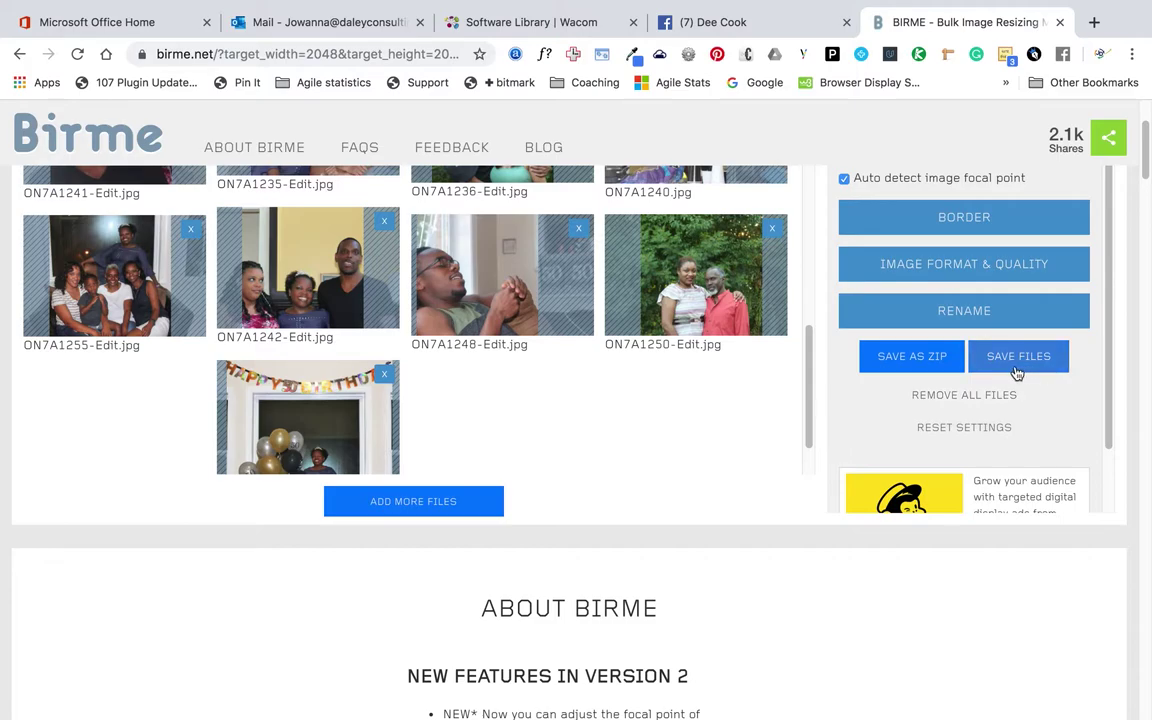
{"action": "left_click", "coordinate": [905, 364]}
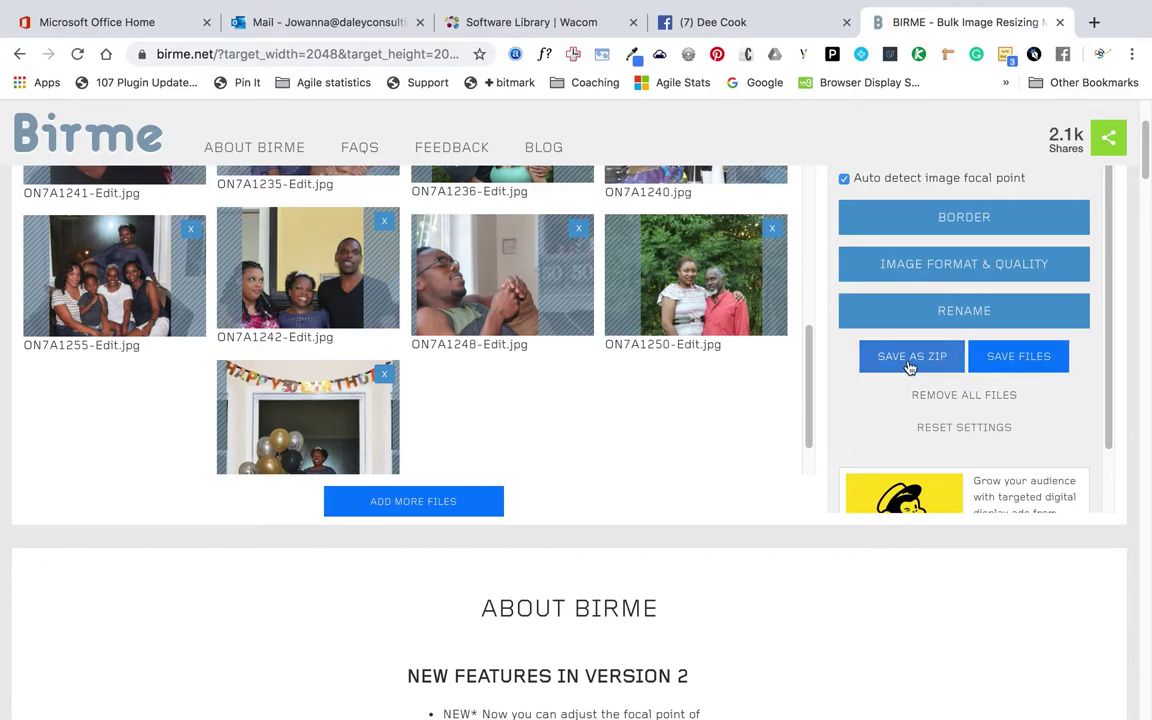
{"action": "left_click", "coordinate": [907, 368]}
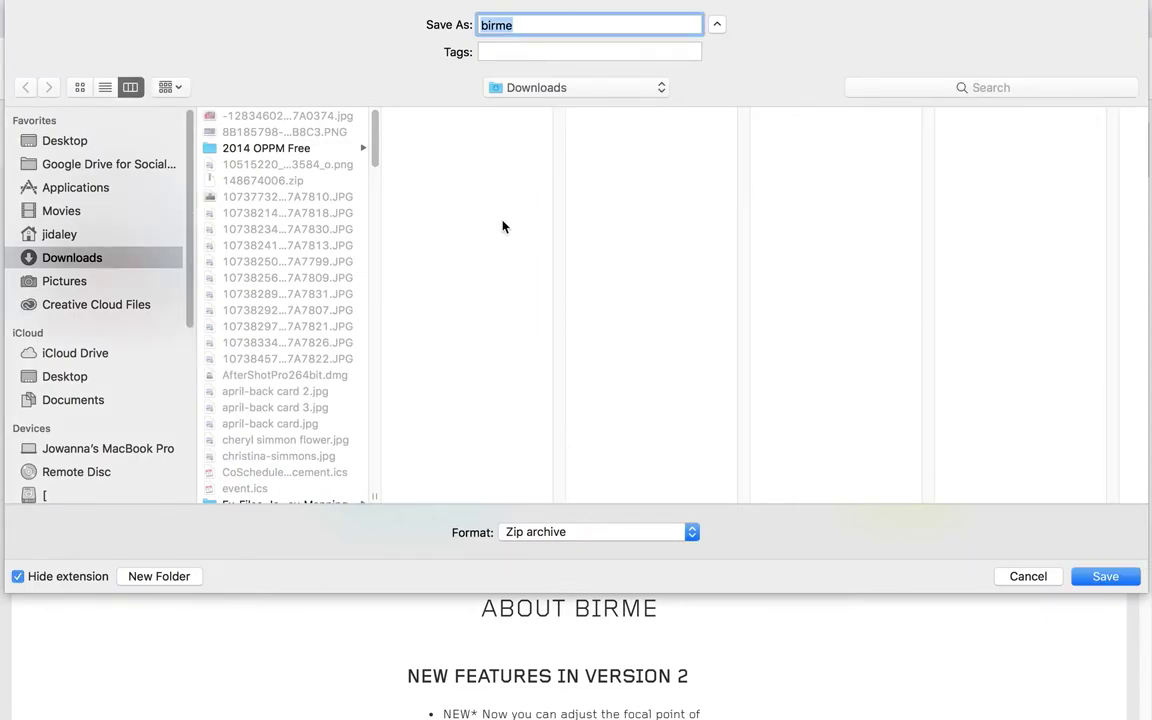
{"action": "left_click", "coordinate": [614, 90]}
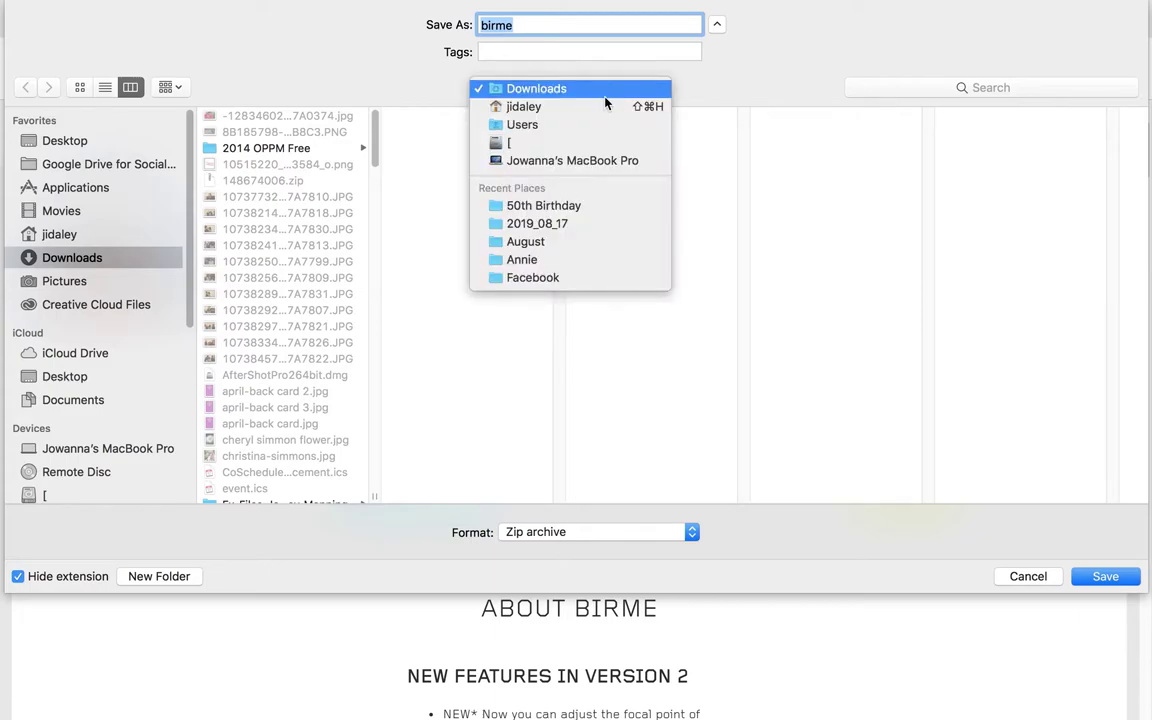
{"action": "left_click", "coordinate": [555, 214]}
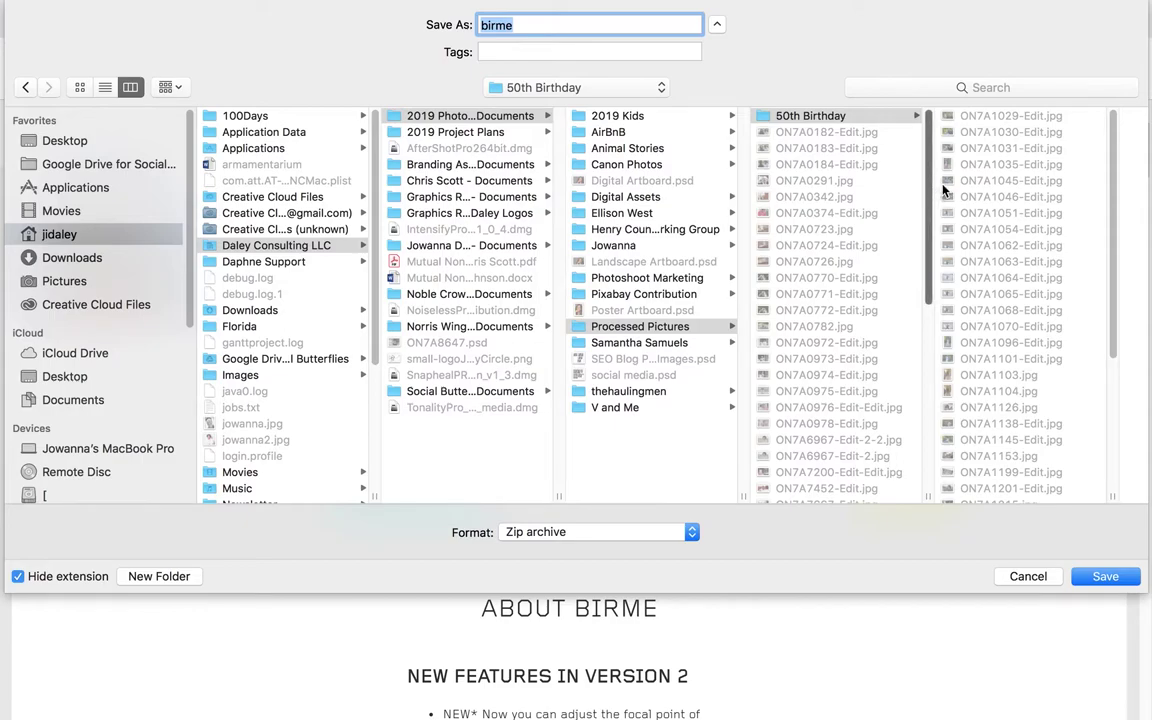
{"action": "left_click", "coordinate": [891, 120]}
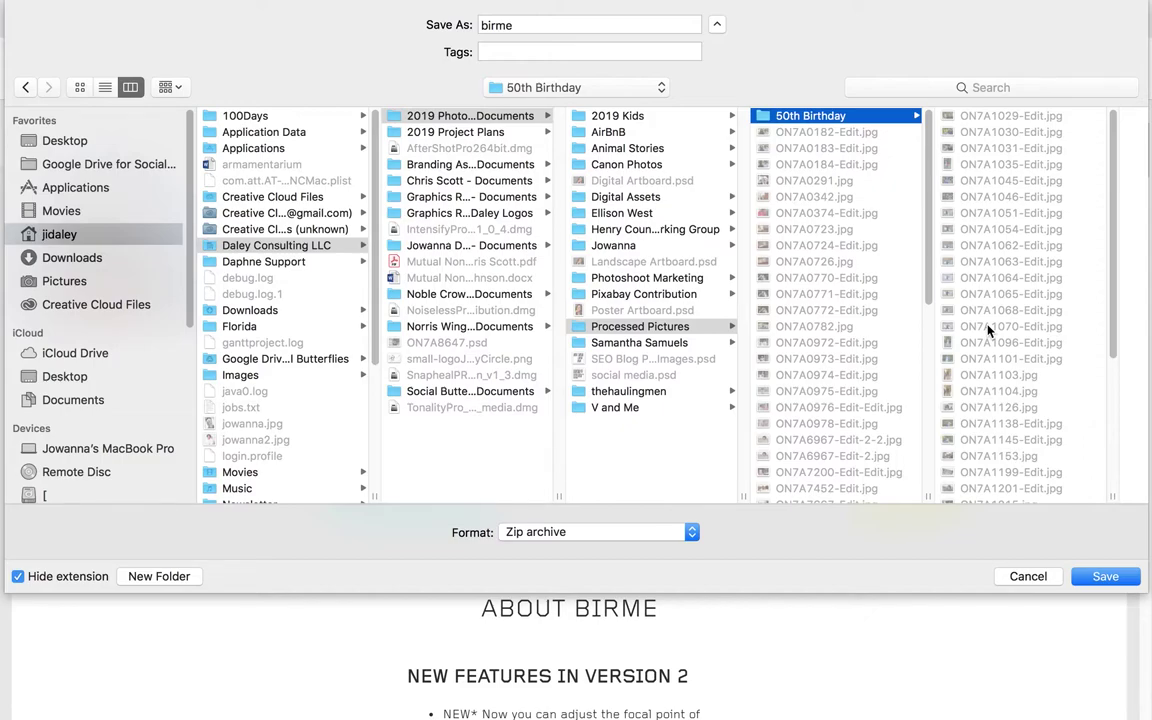
Name the zip archive Facebook-Album-2048x2048 and save it.
{"action": "left_click", "coordinate": [521, 26]}
{"action": "double_click", "coordinate": [521, 28]}
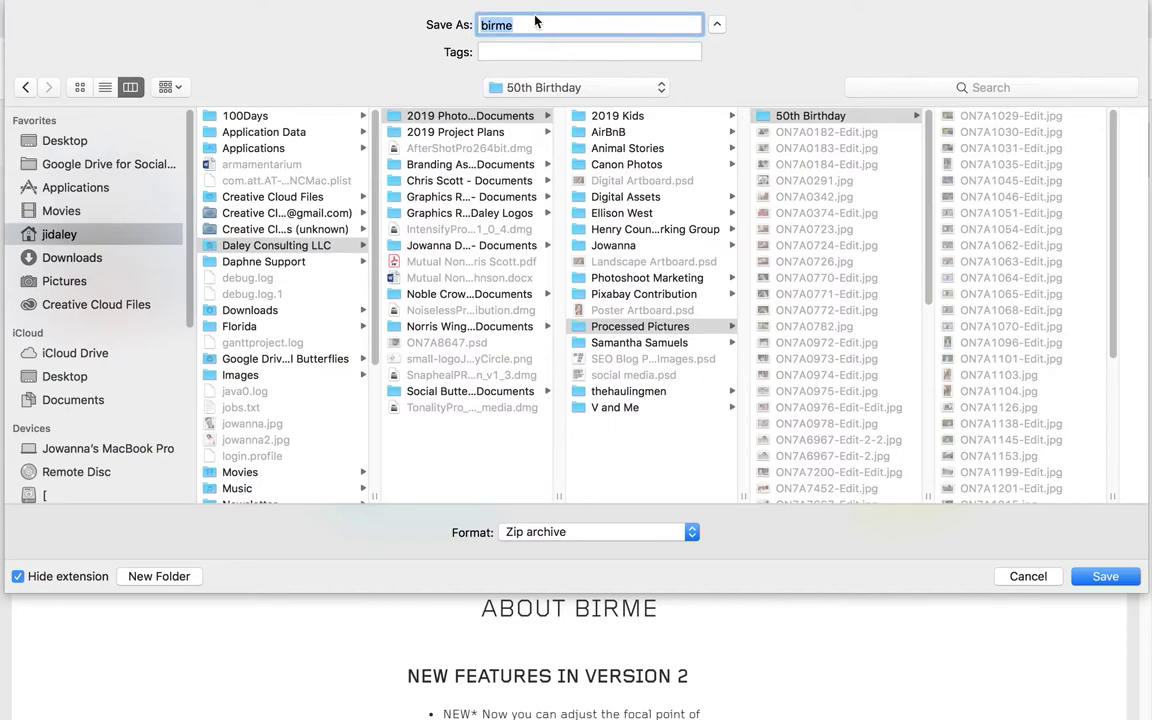
{"action": "type", "text": "Facebo"}
{"action": "key", "text": "BackSpace"}
{"action": "key", "text": "BackSpace"}
{"action": "type", "text": "book-Album"}
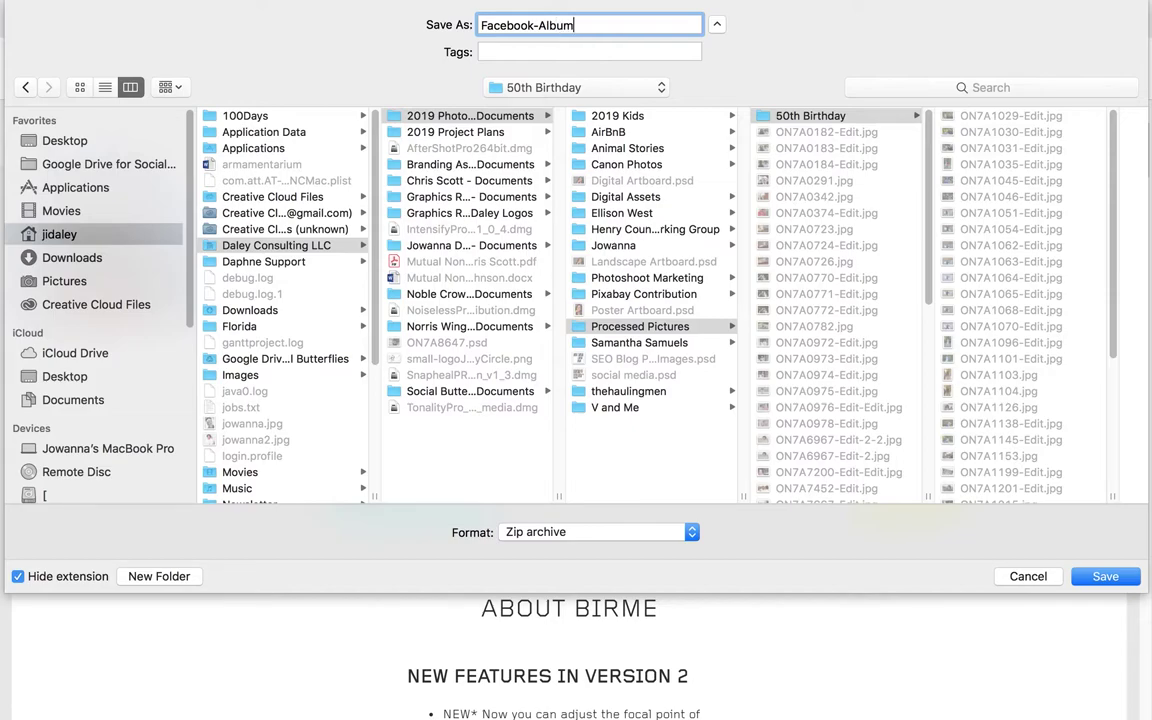
{"action": "type", "text": "-2048x2048"}
{"action": "left_click", "coordinate": [1104, 577]}
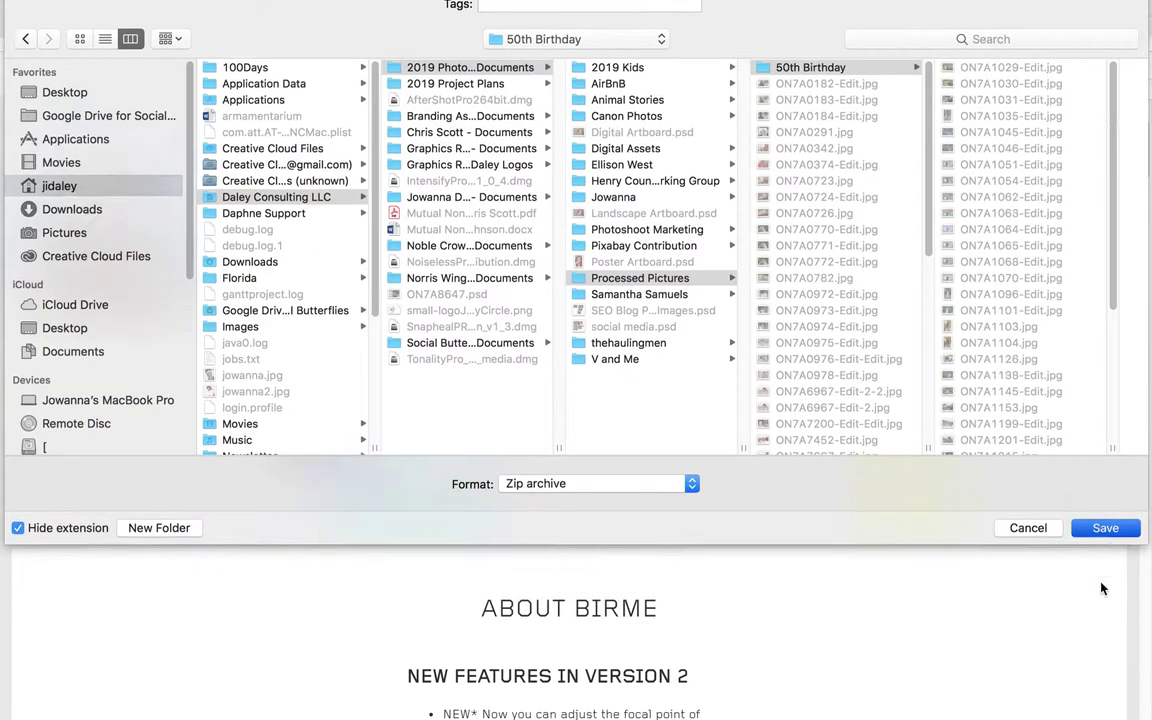
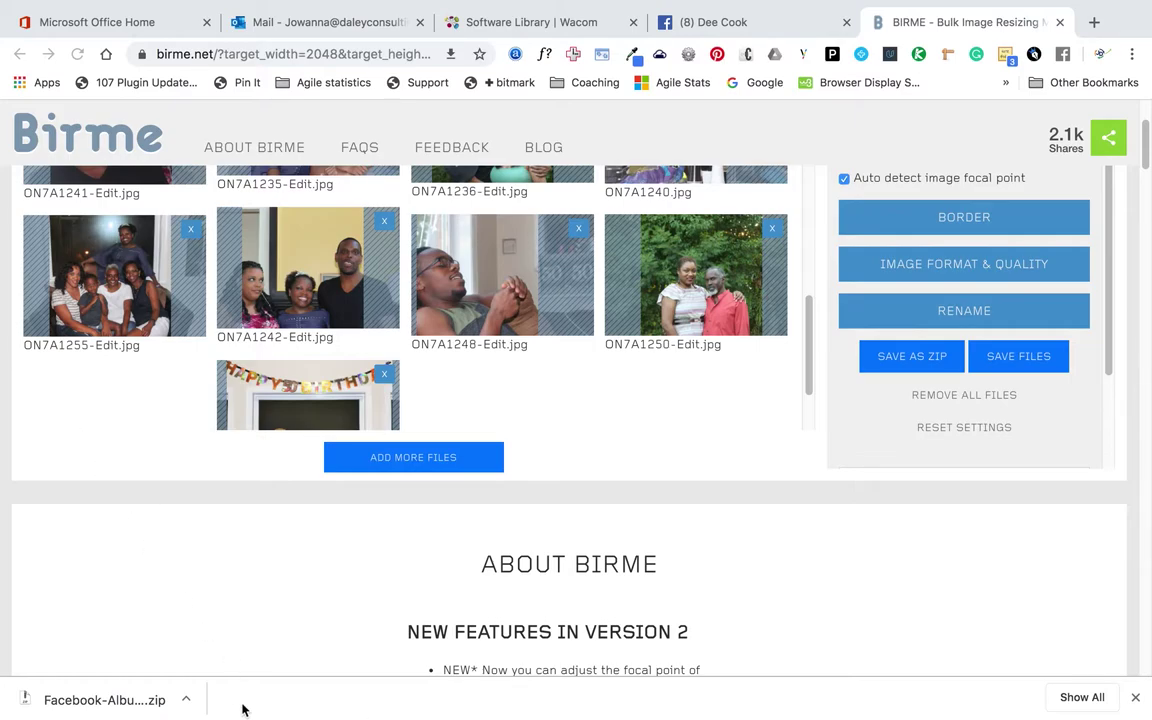
Open the downloaded Facebook-Album zip archive to extract it and switch to Finder.
{"action": "left_click", "coordinate": [184, 703]}
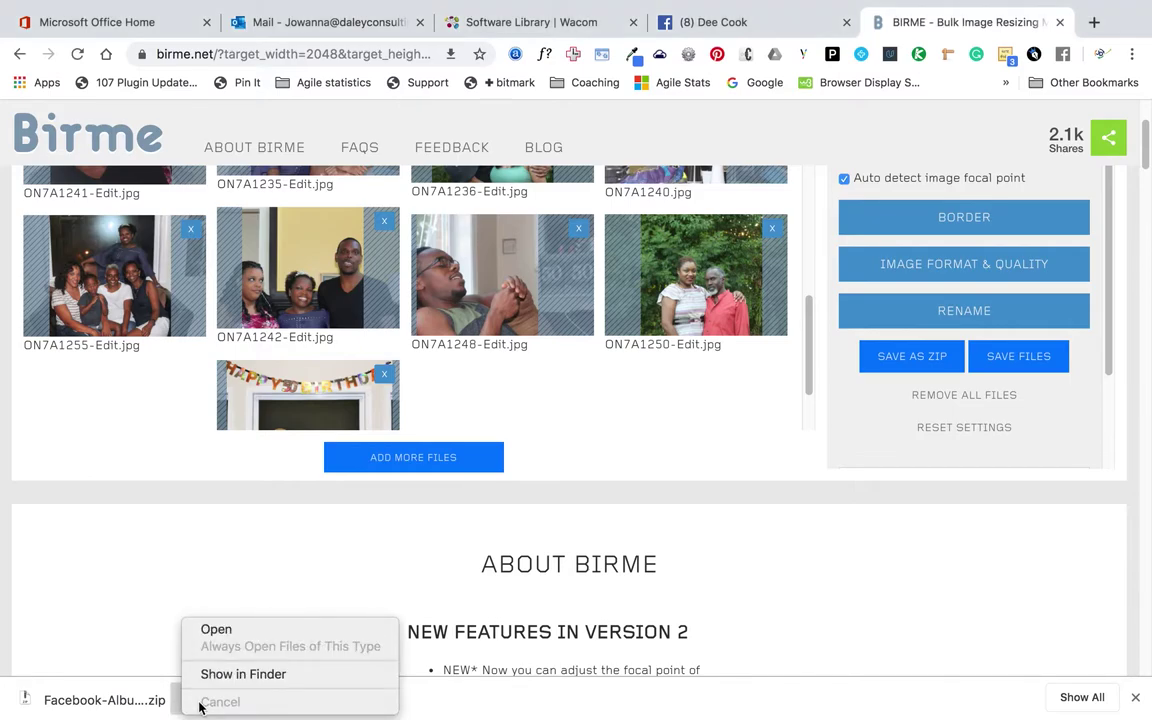
{"action": "left_click", "coordinate": [256, 632]}
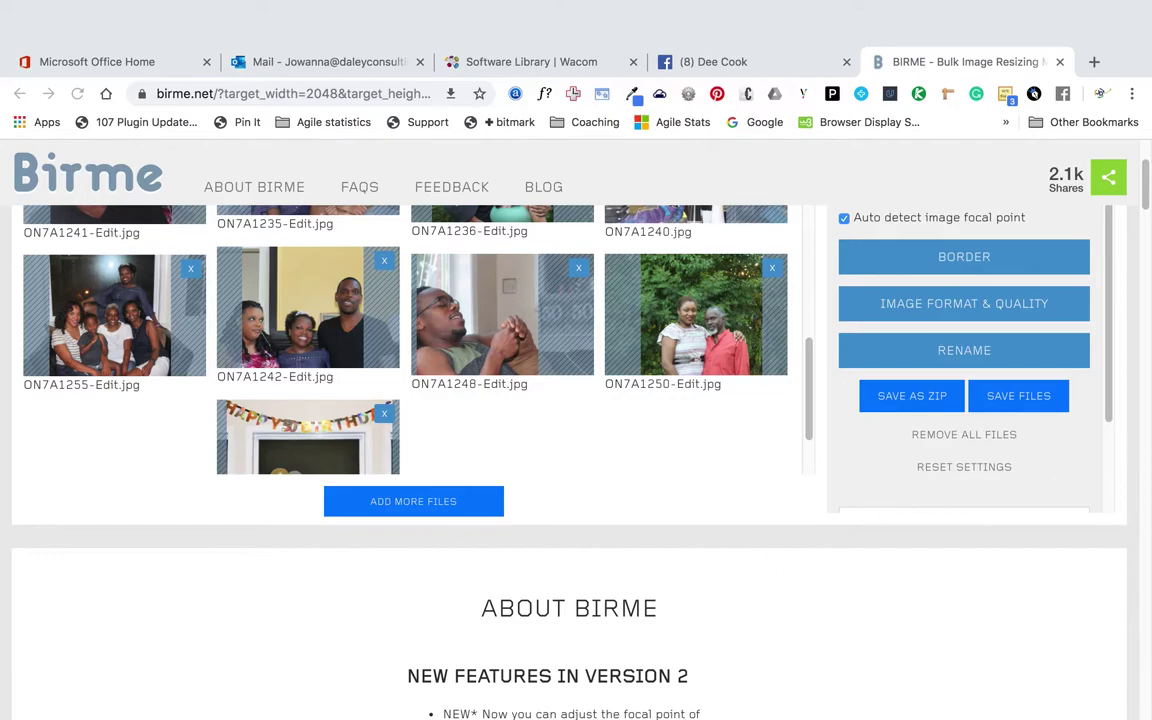
{"action": "mouse_move", "coordinate": [575, 719]}
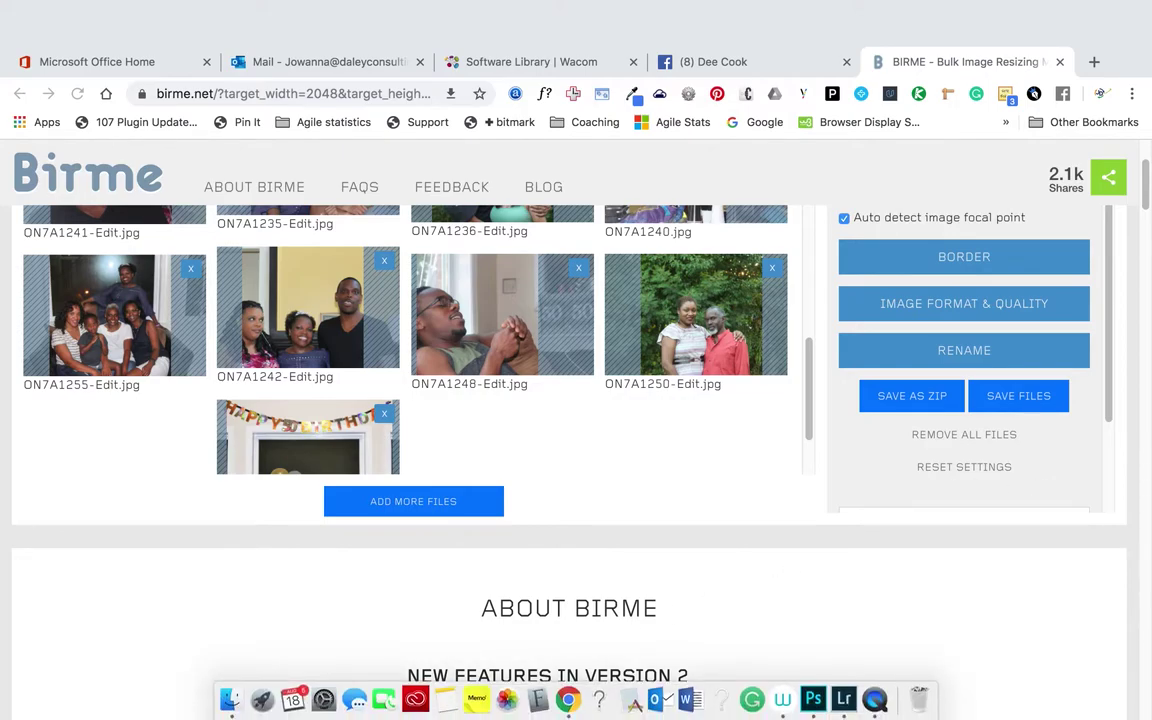
{"action": "left_click", "coordinate": [231, 700]}
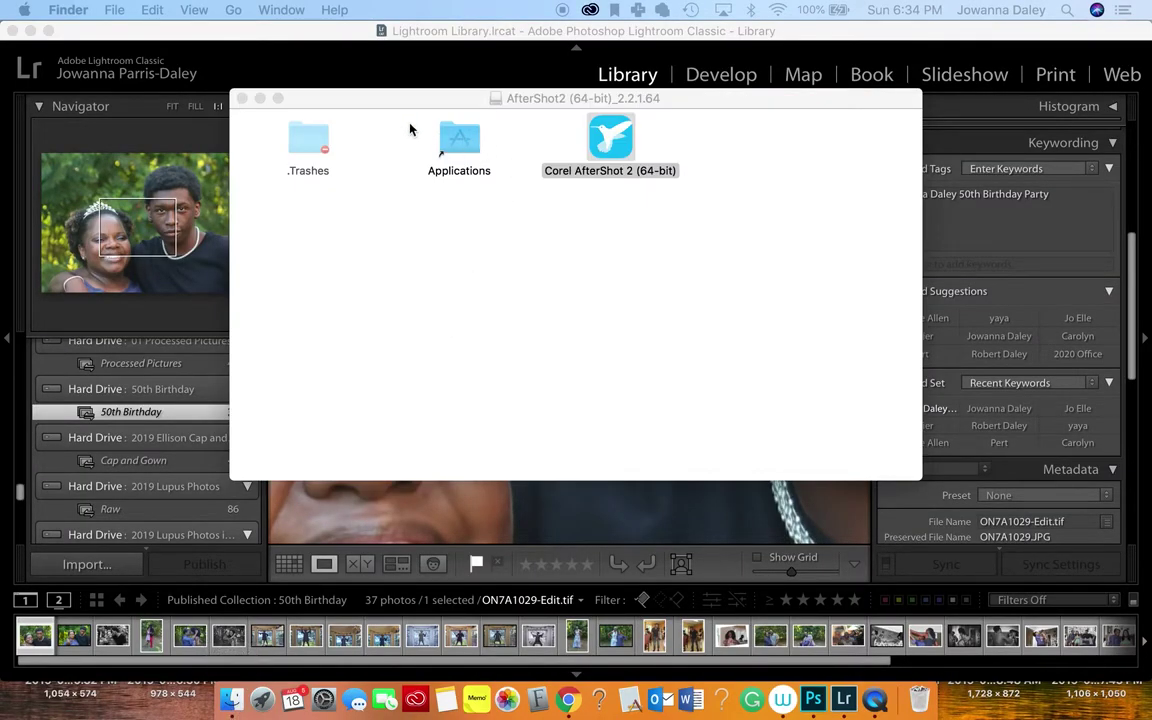
{"action": "left_click", "coordinate": [316, 221]}
{"action": "left_click", "coordinate": [110, 10]}
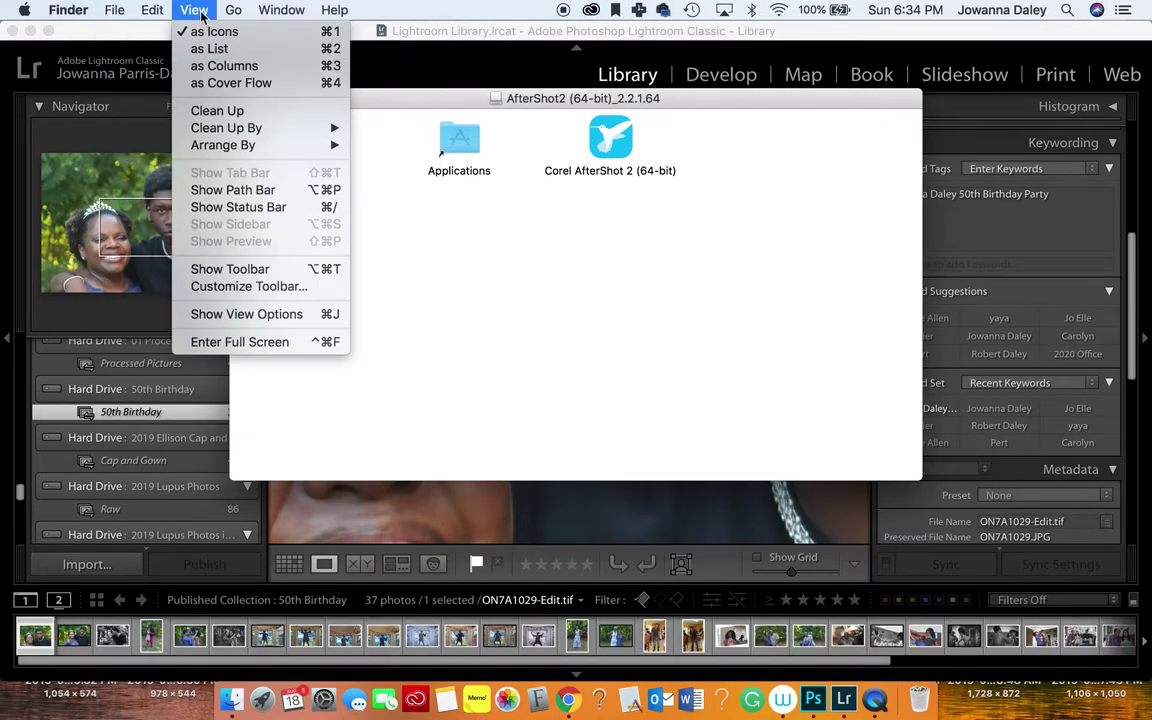
{"action": "left_click", "coordinate": [249, 66]}
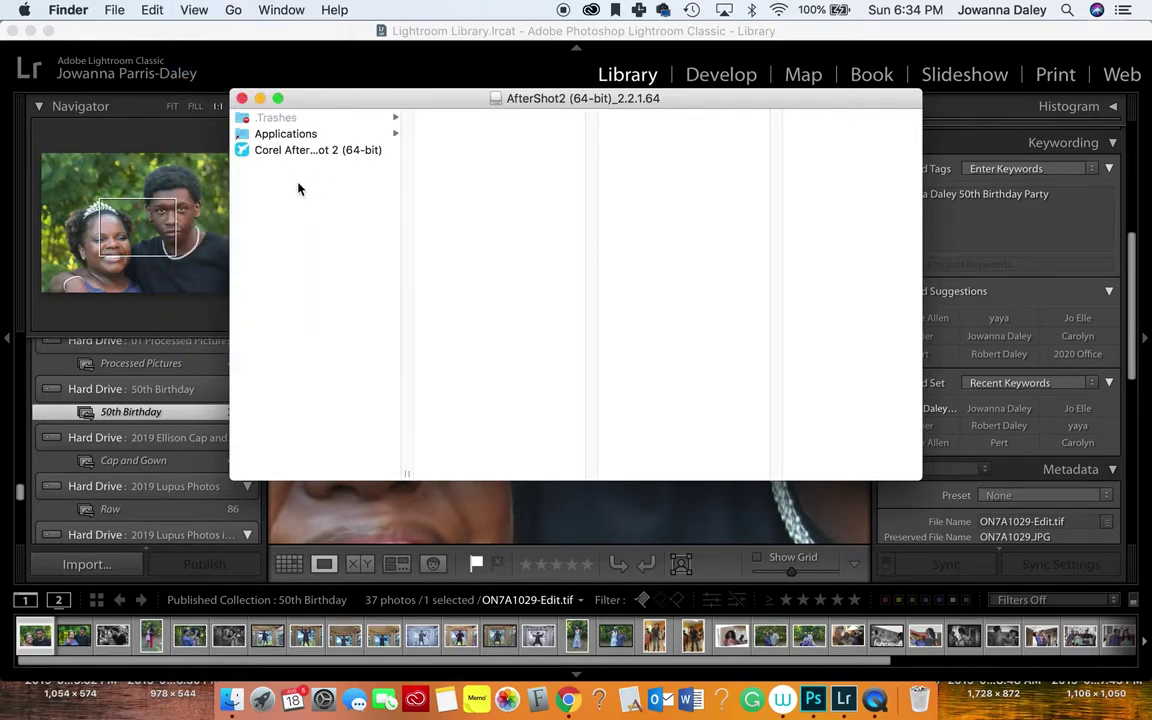
{"action": "left_click", "coordinate": [242, 98]}
{"action": "left_click", "coordinate": [139, 31]}
Switch to Finder, bring up the 50th Birthday folder window, and move and enlarge it to show more files.
{"action": "left_click", "coordinate": [231, 699]}
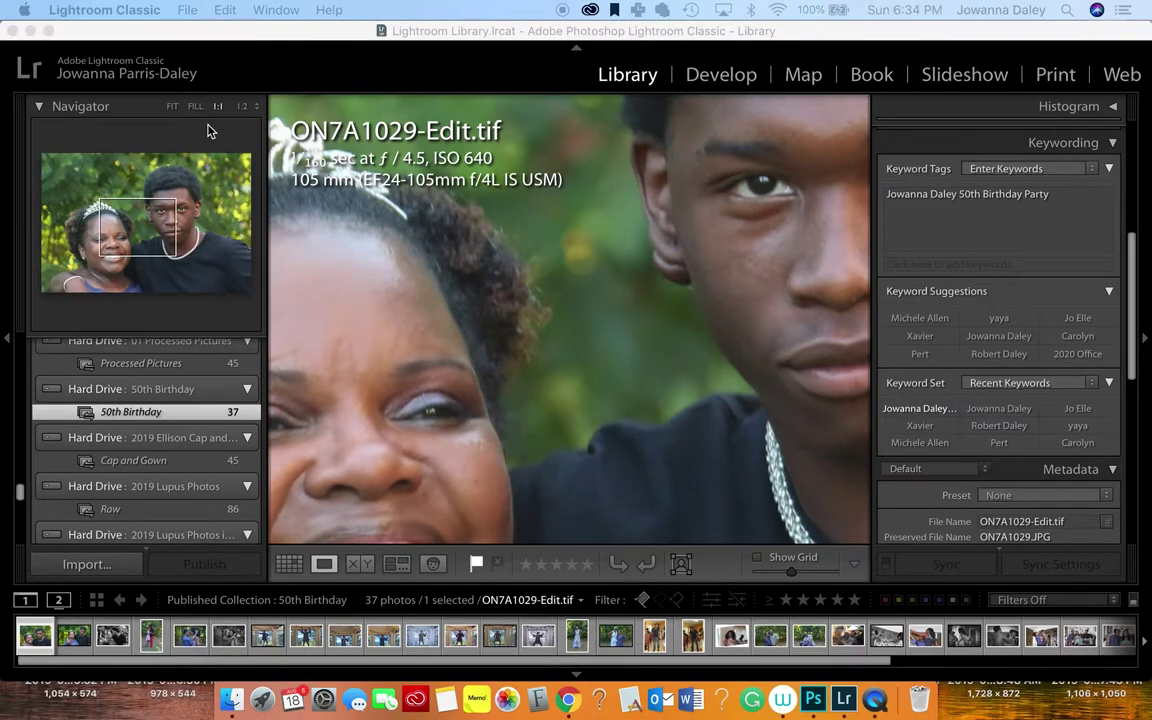
{"action": "left_click", "coordinate": [233, 700]}
{"action": "key", "text": "super+Tab"}
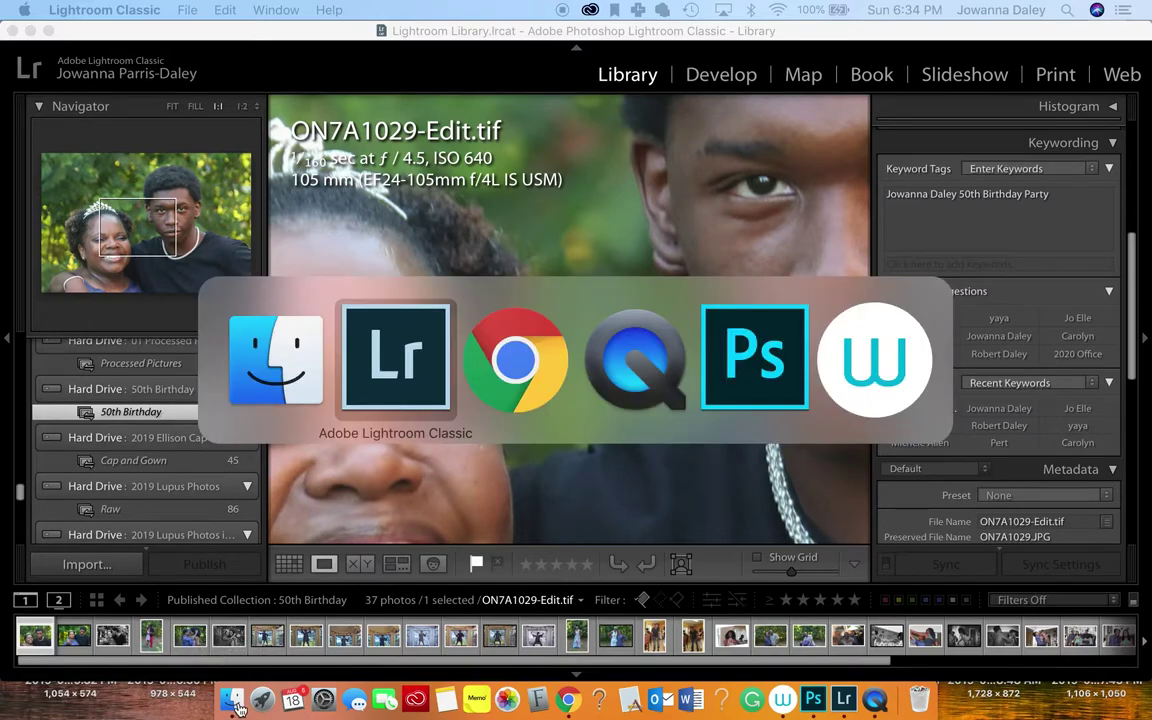
{"action": "key", "text": "super+Tab"}
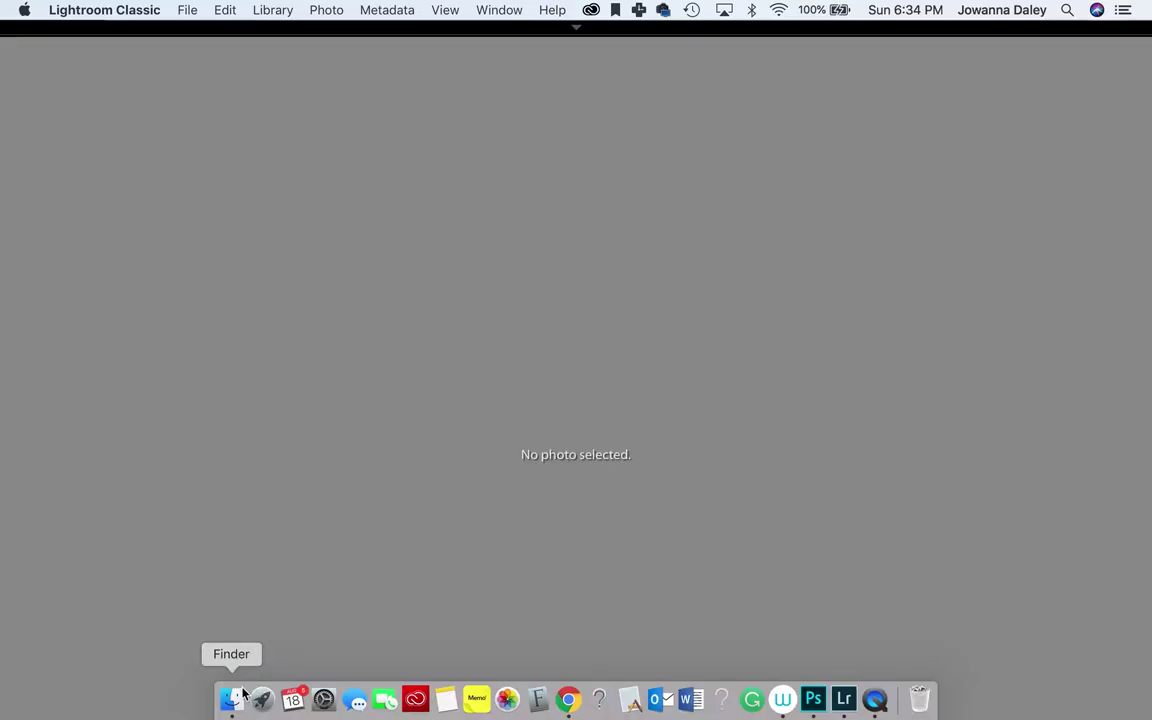
{"action": "left_click", "coordinate": [239, 706]}
{"action": "left_click", "coordinate": [233, 700]}
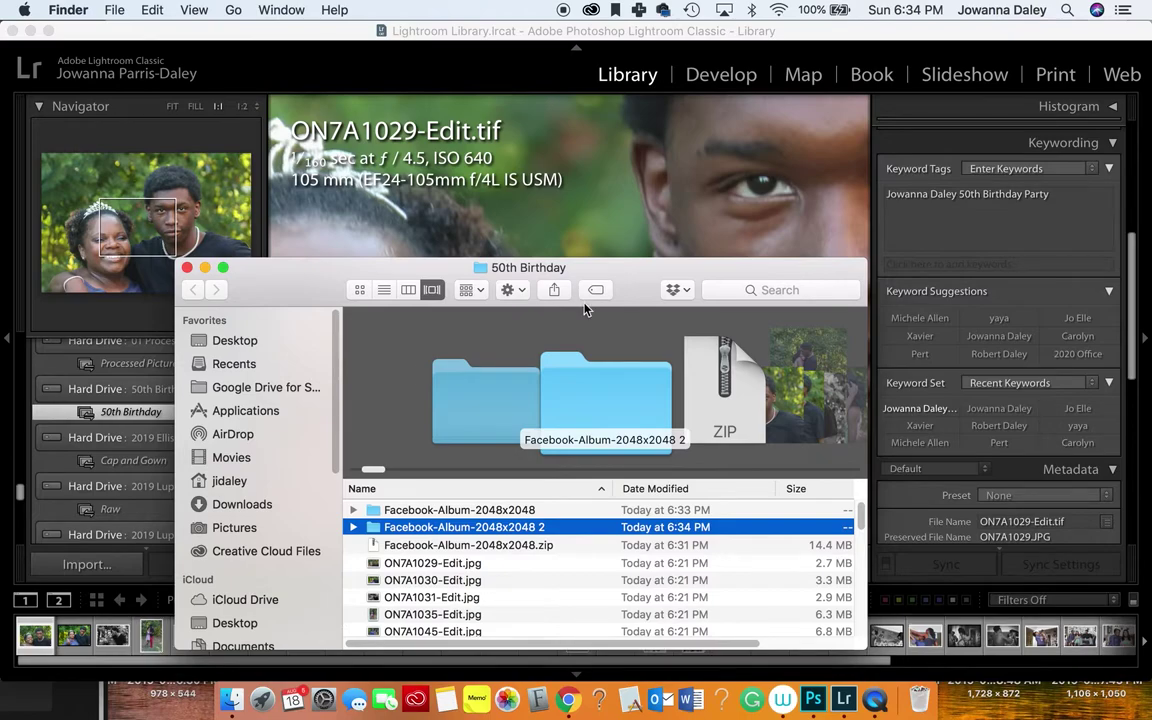
{"action": "left_click_drag", "start_coordinate": [618, 273], "coordinate": [568, 135]}
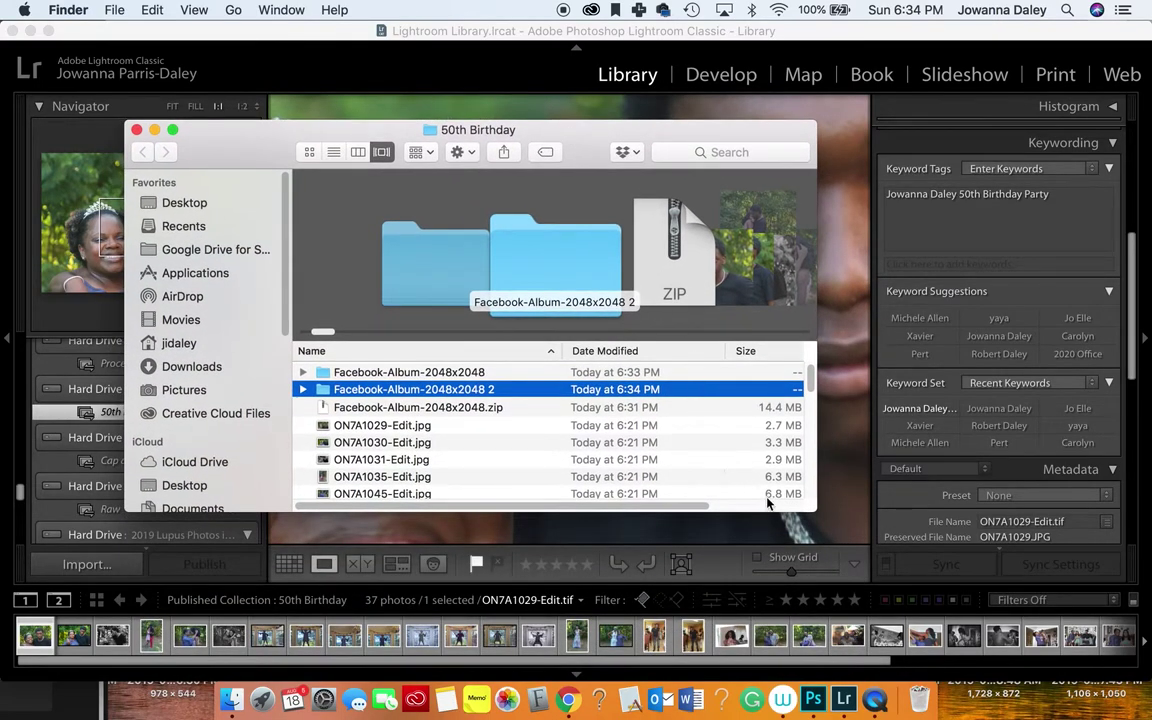
{"action": "left_click_drag", "start_coordinate": [804, 509], "coordinate": [990, 660]}
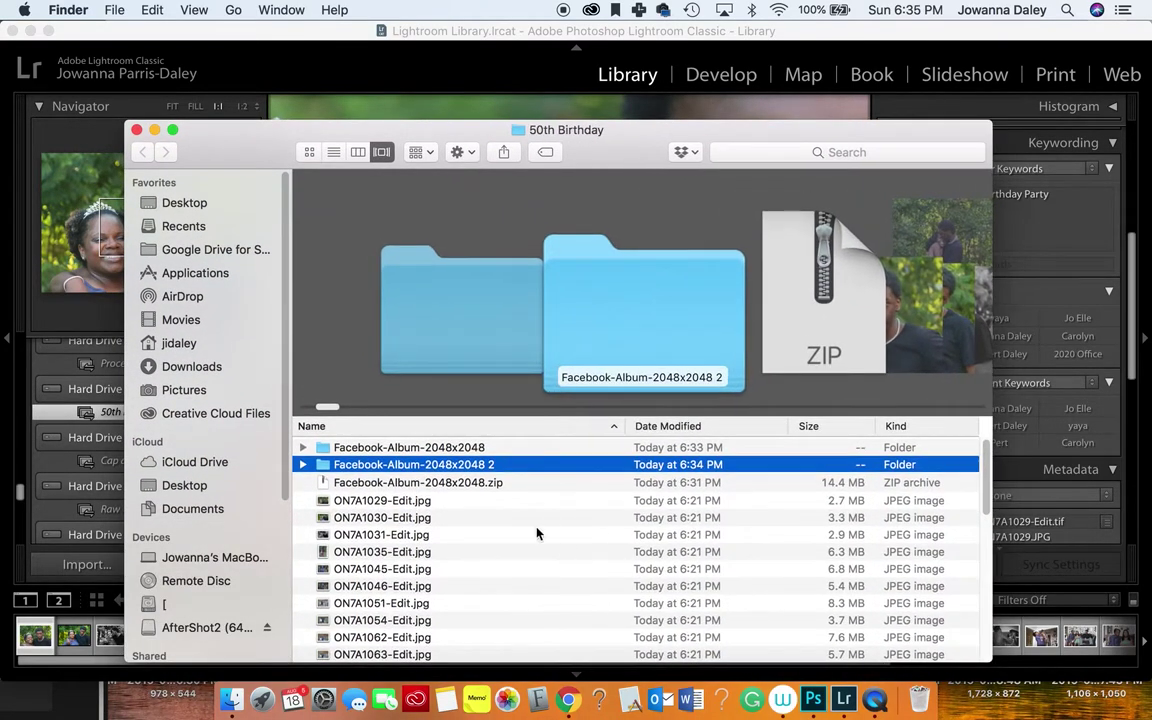
Delete the duplicate folder "Facebook-Album-2048x2048 2" from the 50th Birthday folder by moving it to the Trash.
{"action": "left_click", "coordinate": [478, 483]}
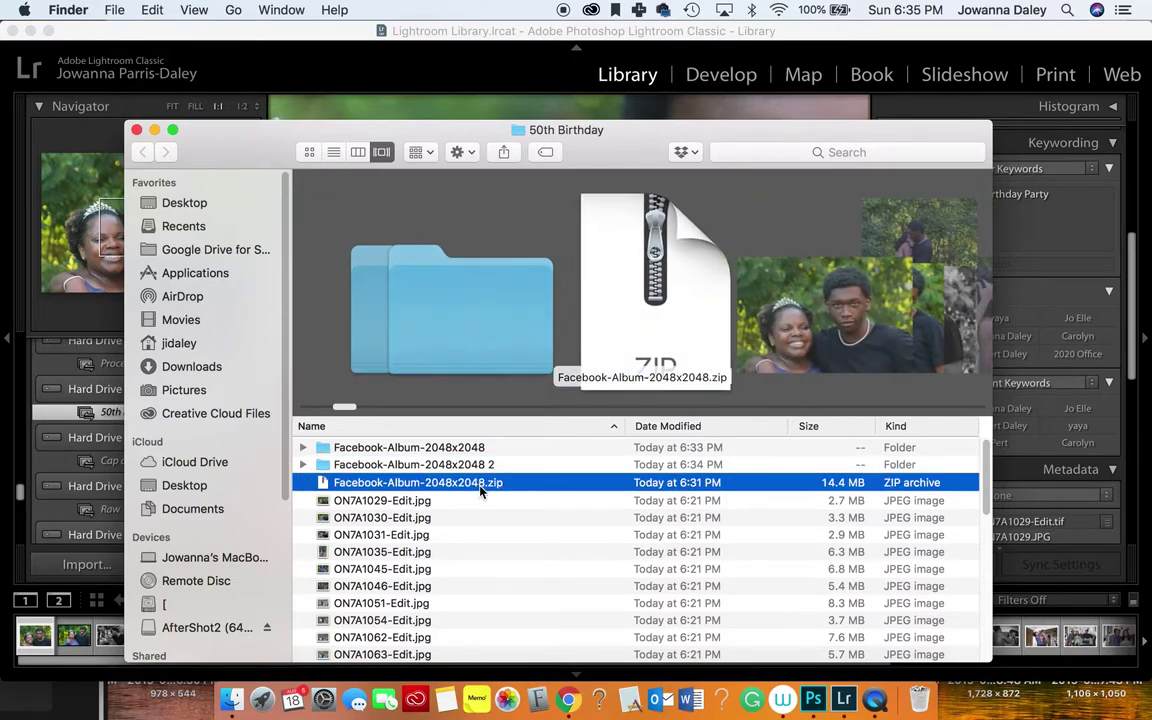
{"action": "left_click", "coordinate": [425, 464]}
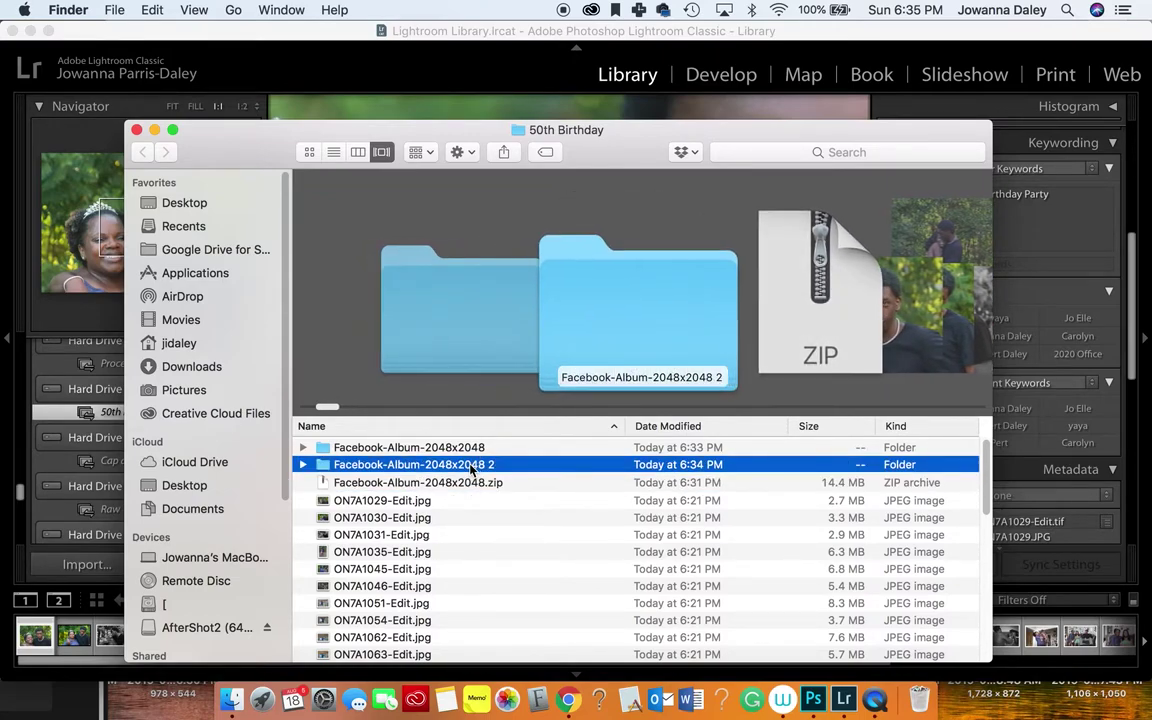
{"action": "left_click_drag", "start_coordinate": [709, 676], "coordinate": [940, 714]}
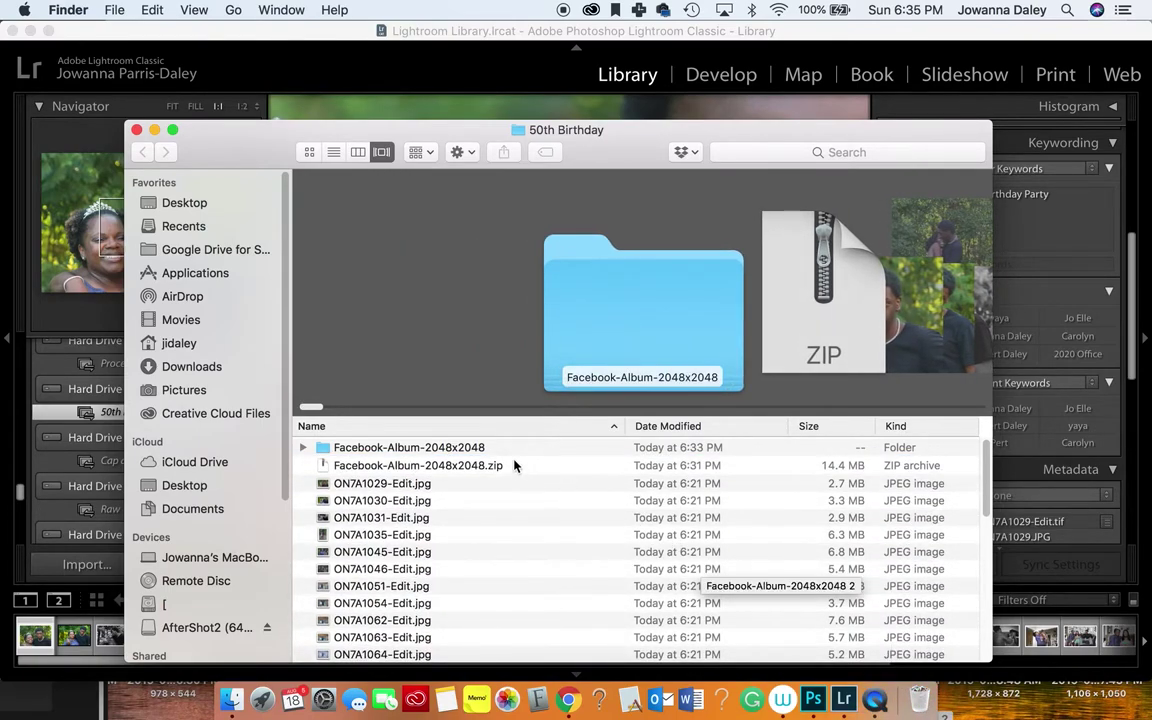
Open the Facebook-Album-2048x2048 folder and view its resized photo ON7A1029-Edit.jpg.
{"action": "left_click", "coordinate": [479, 452]}
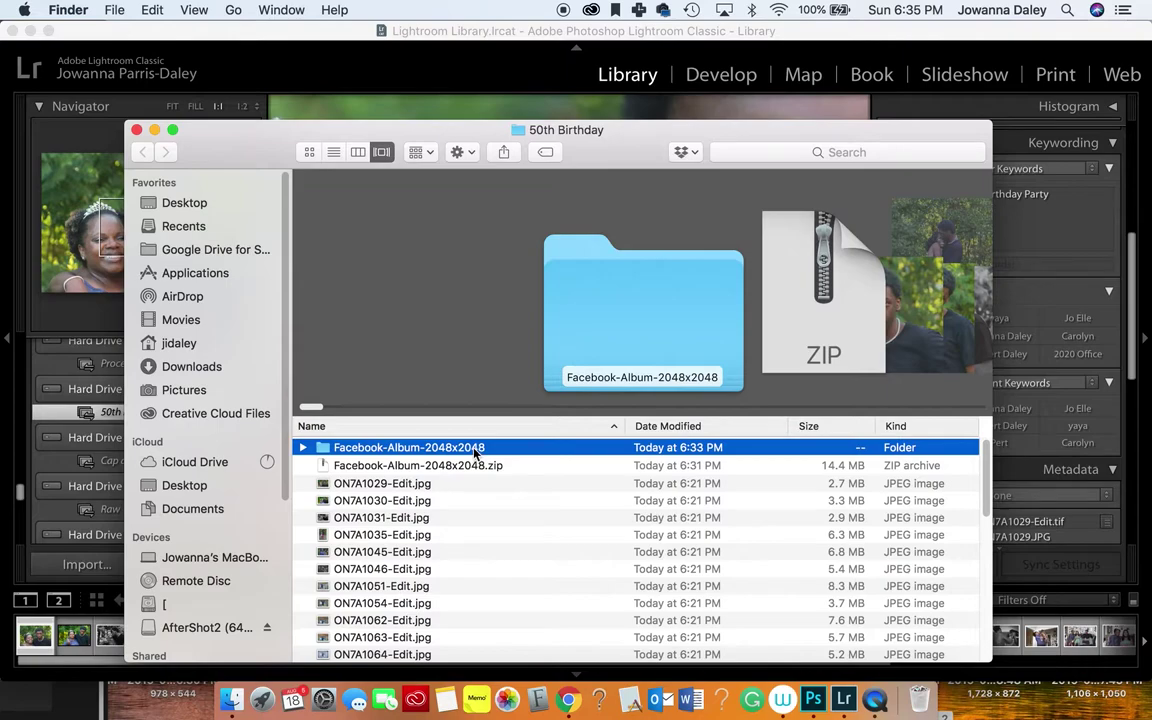
{"action": "double_click", "coordinate": [460, 449]}
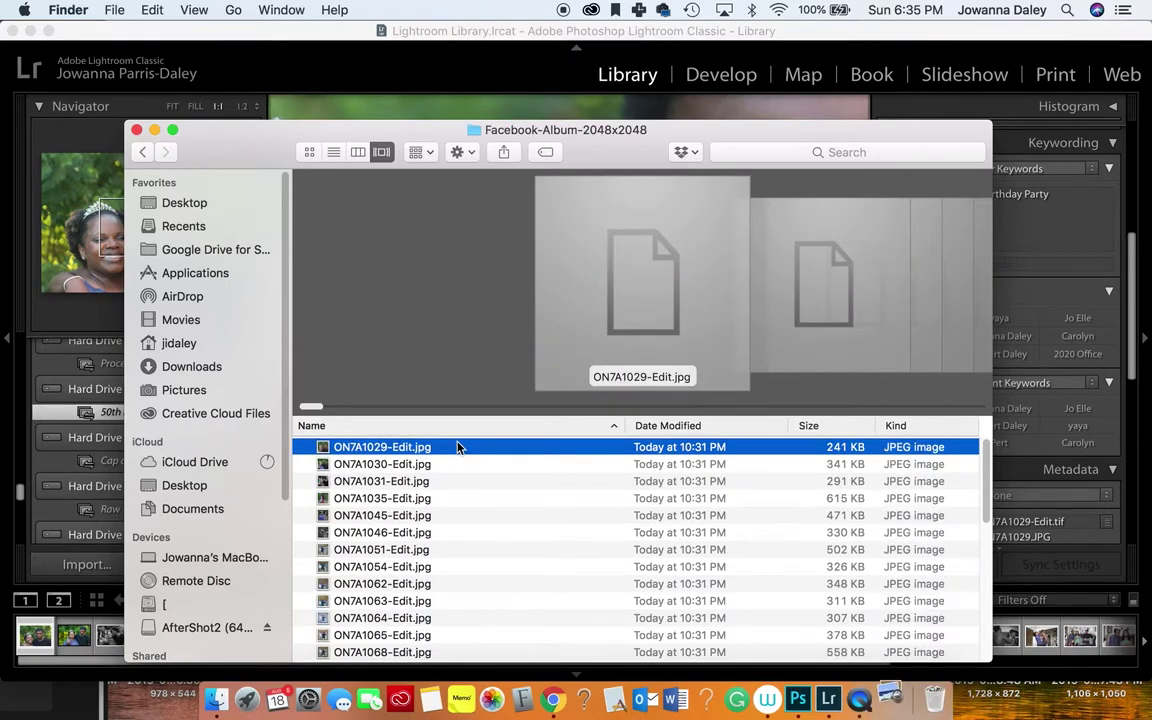
{"action": "double_click", "coordinate": [603, 307]}
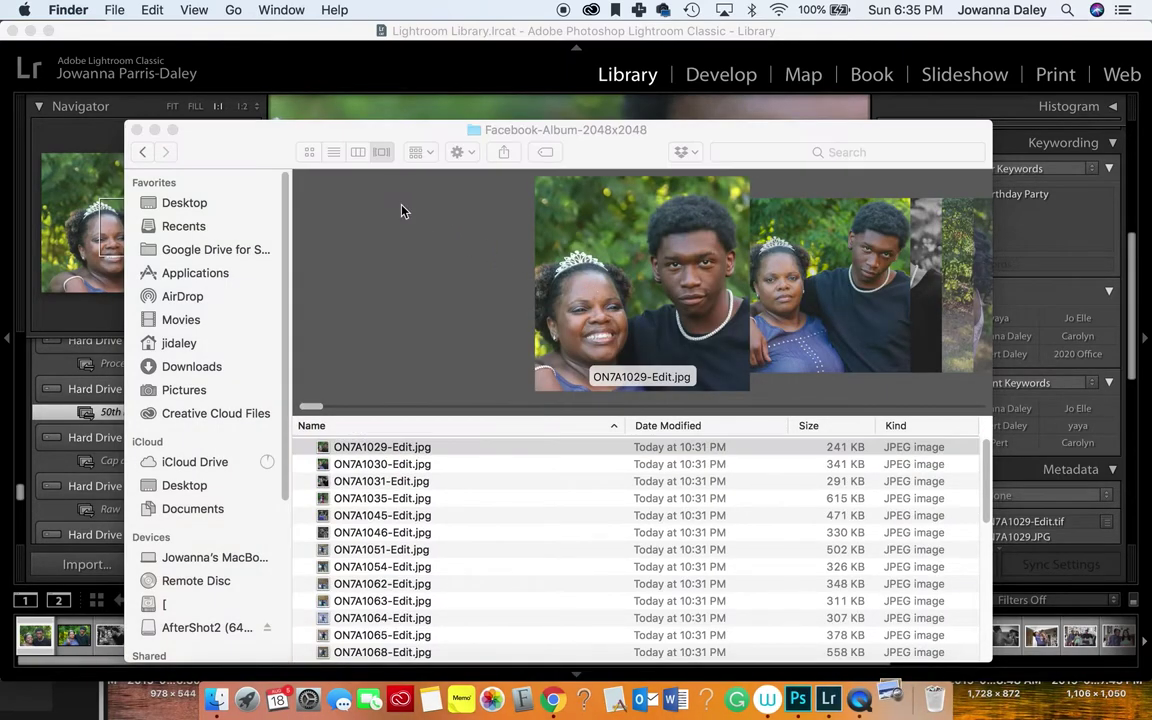
Expand the album folder window to full screen and display its contents in column view.
{"action": "left_click", "coordinate": [381, 156]}
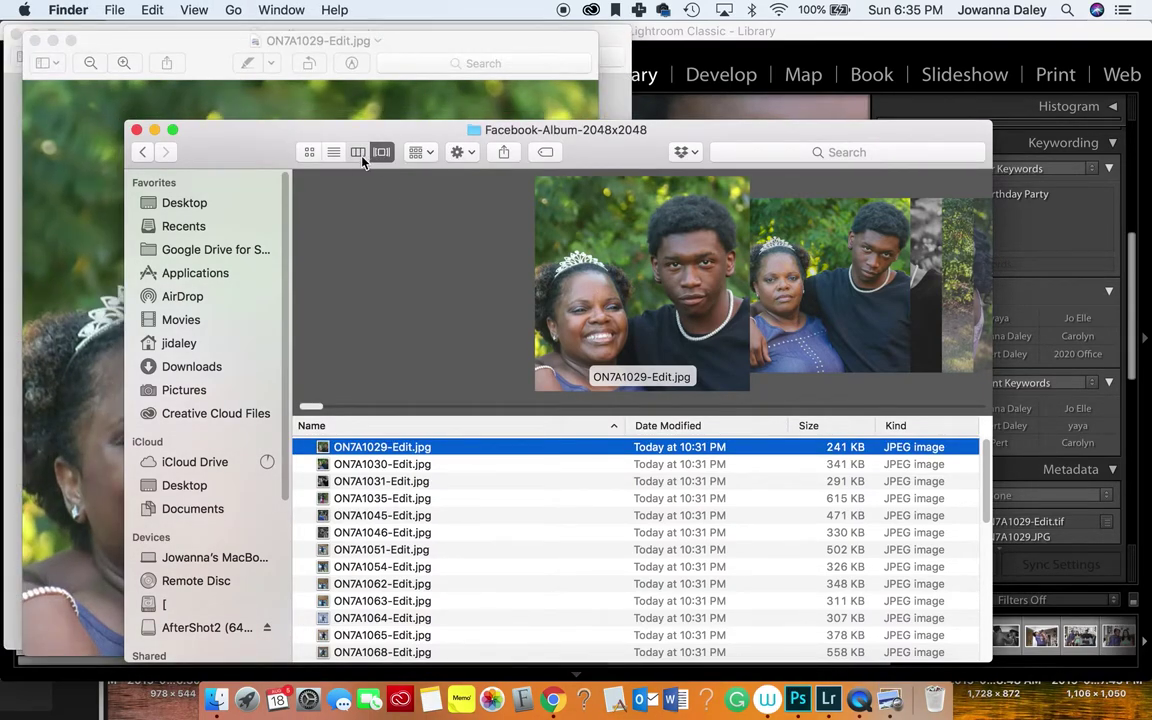
{"action": "left_click", "coordinate": [357, 153]}
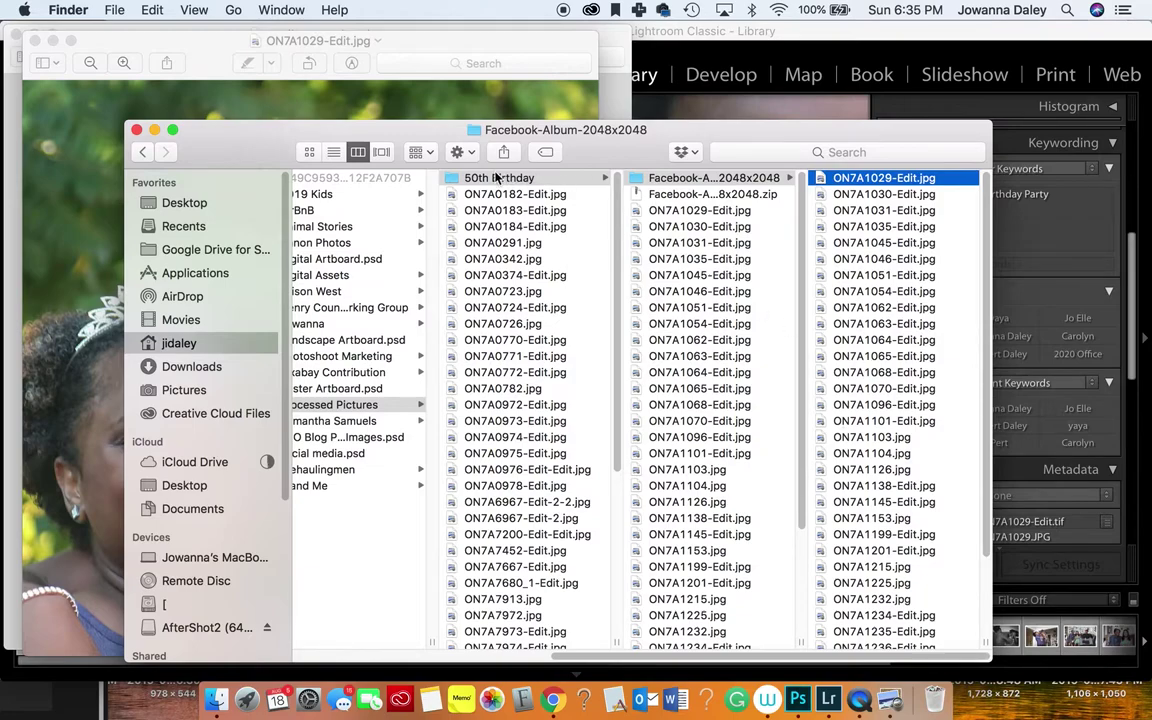
{"action": "left_click", "coordinate": [384, 153]}
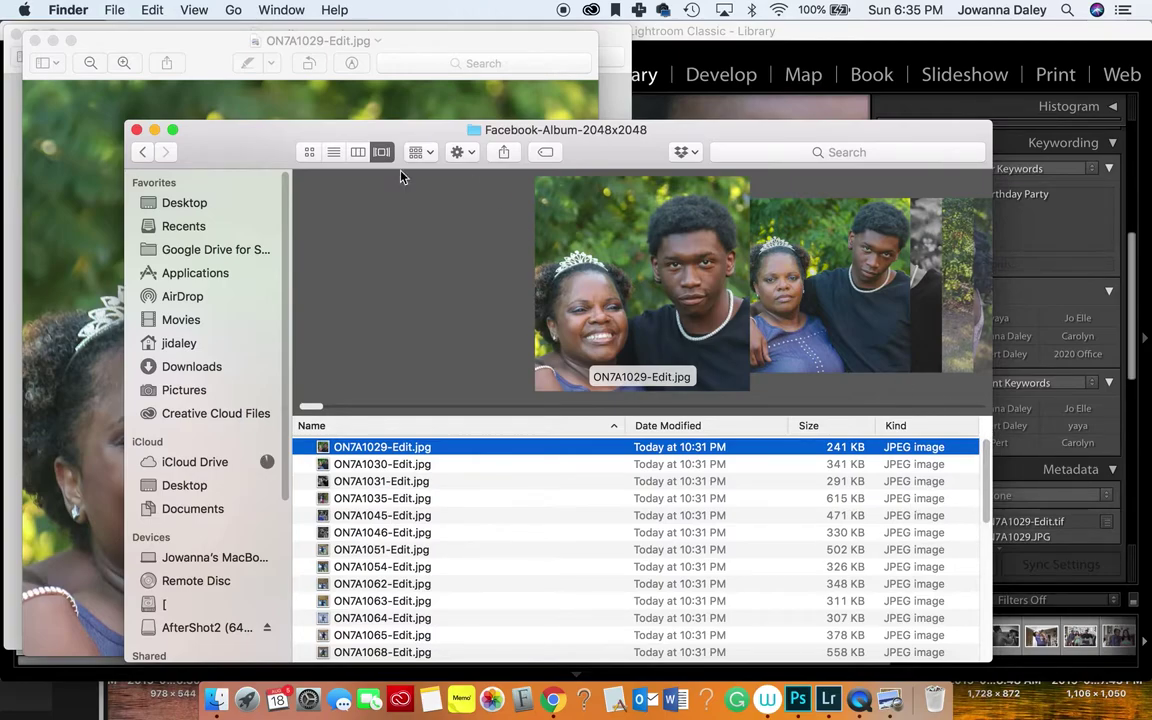
{"action": "left_click", "coordinate": [172, 130]}
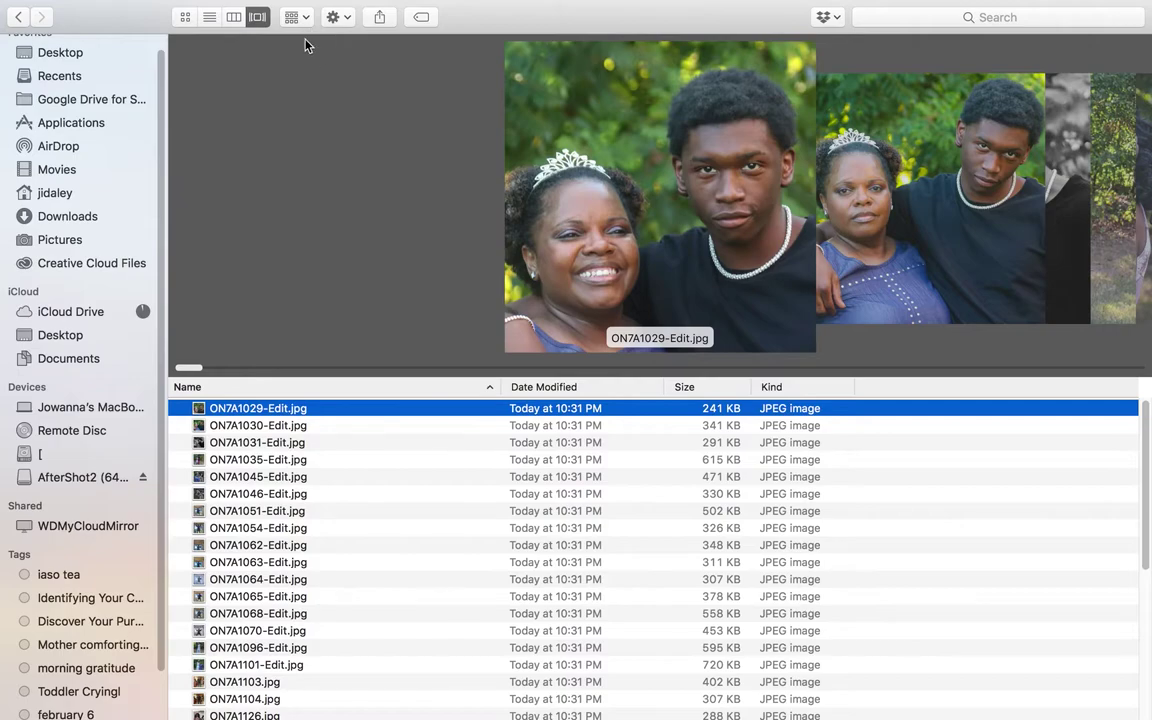
{"action": "left_click", "coordinate": [234, 18]}
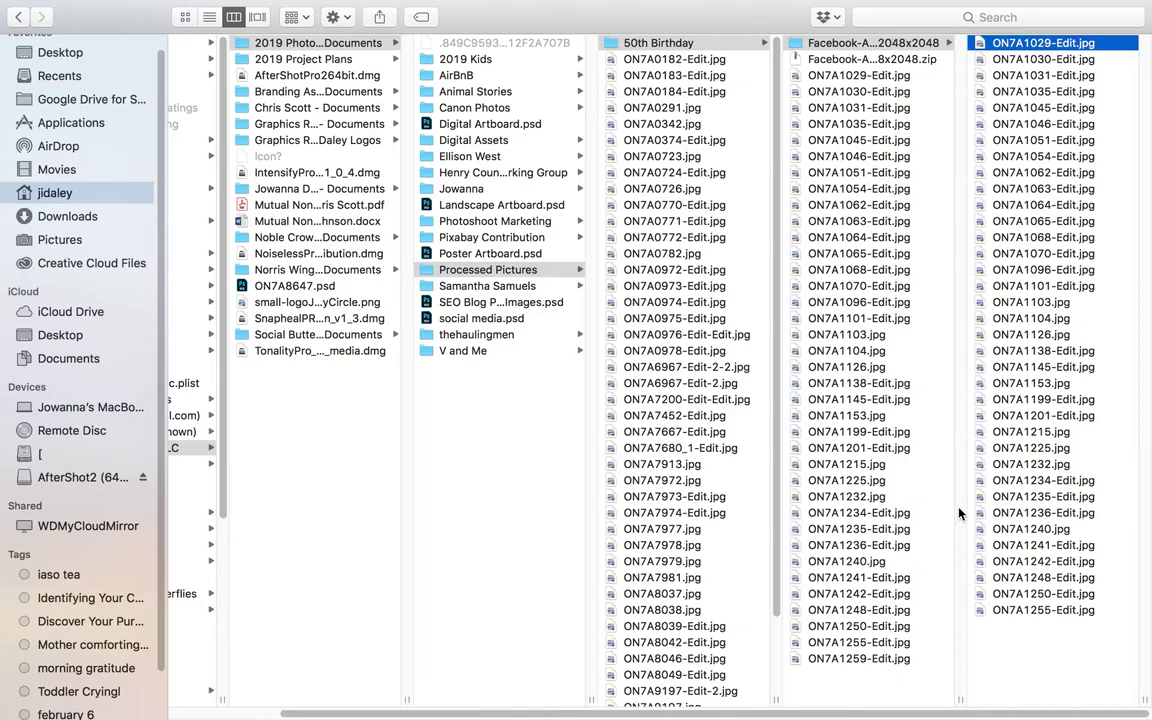
Step through the resized photos in the album folder from ON7A1029-Edit.jpg down to ON7A1235-Edit.jpg.
{"action": "key", "text": "Down"}
{"action": "key", "text": "Down"}
{"action": "key", "text": "Down"}
{"action": "key", "text": "Down"}
{"action": "key", "text": "Down"}
{"action": "key", "text": "Down"}
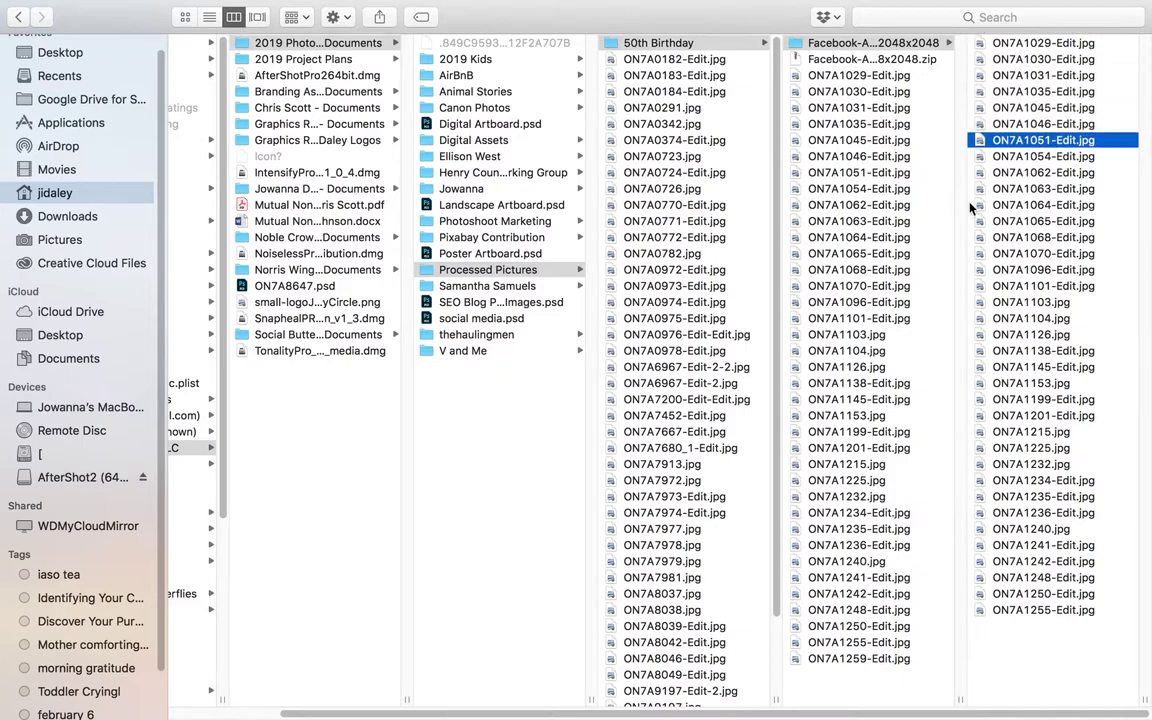
{"action": "key", "text": "Down"}
{"action": "key", "text": "Down"}
{"action": "key", "text": "Down"}
{"action": "key", "text": "Down"}
{"action": "key", "text": "Down"}
{"action": "key", "text": "Down"}
{"action": "key", "text": "Down"}
{"action": "key", "text": "Down"}
{"action": "key", "text": "Down"}
{"action": "key", "text": "Down"}
{"action": "key", "text": "Down"}
{"action": "key", "text": "Down"}
{"action": "key", "text": "Down"}
{"action": "key", "text": "Down"}
{"action": "key", "text": "Down"}
{"action": "key", "text": "Down"}
{"action": "key", "text": "Down"}
{"action": "key", "text": "Down"}
{"action": "key", "text": "Down"}
{"action": "key", "text": "Down"}
{"action": "key", "text": "Down"}
{"action": "key", "text": "Down"}
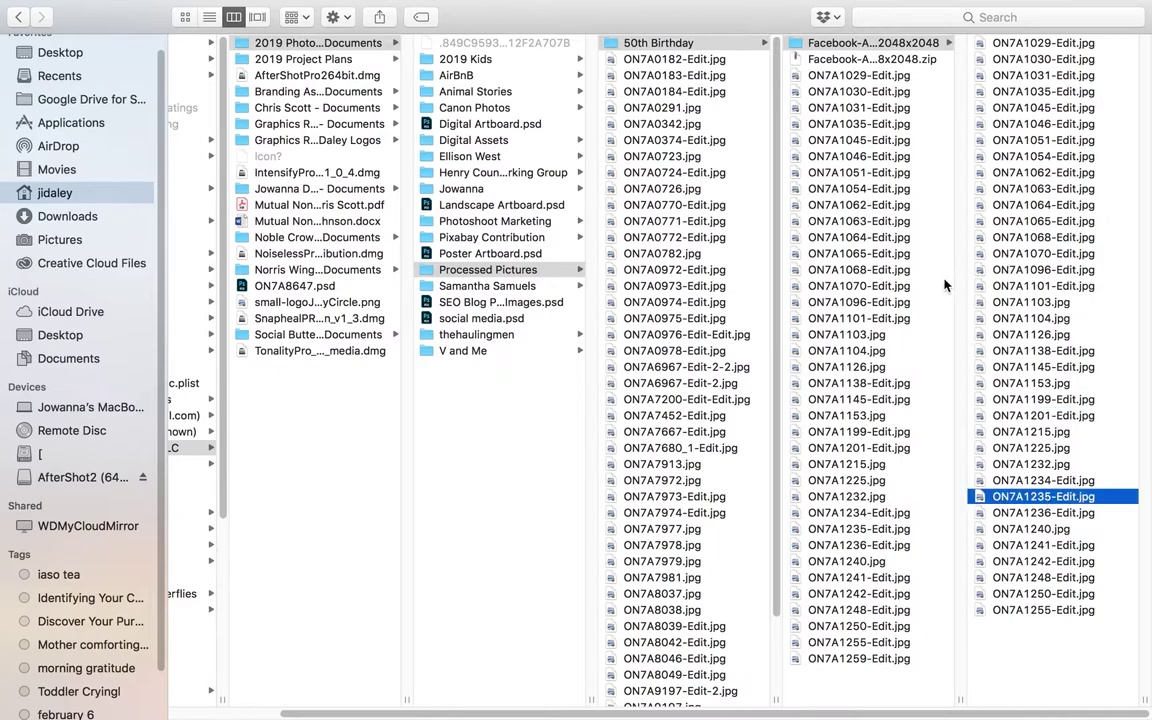
Switch to Chrome and open the account's own profile page on Facebook.
{"action": "key", "text": "super+Tab"}
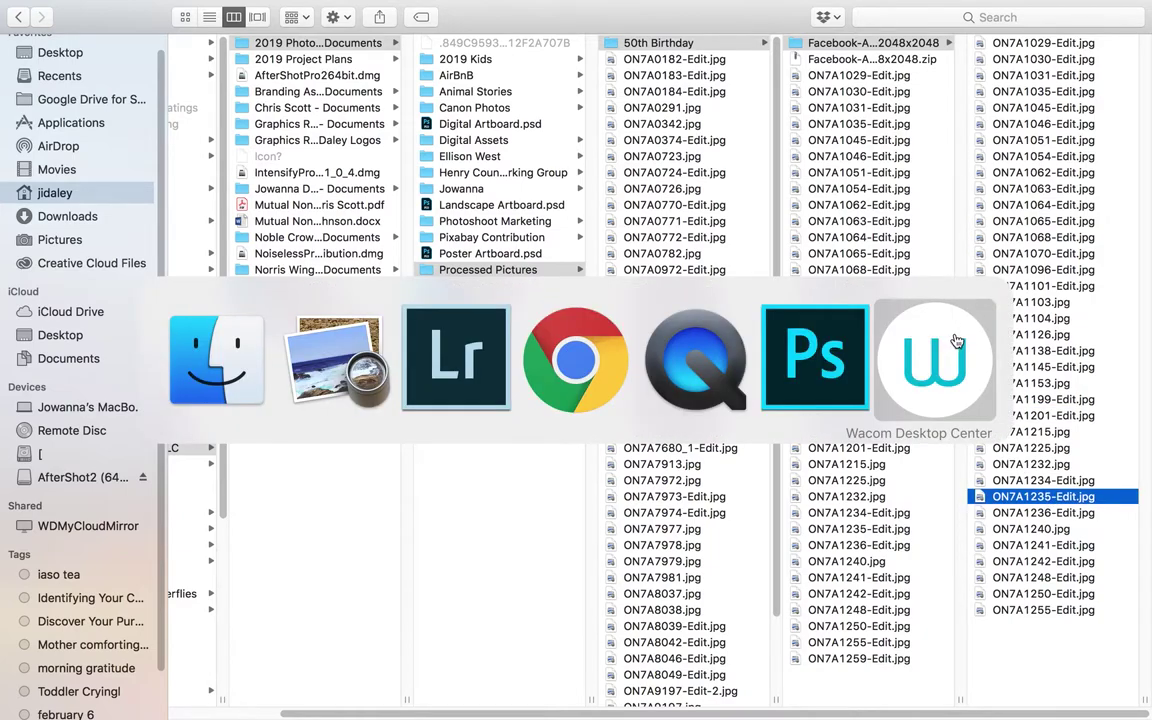
{"action": "key", "text": "super+Tab"}
{"action": "key", "text": "super+Tab"}
{"action": "key", "text": "super+Tab"}
{"action": "key", "text": "super+Tab"}
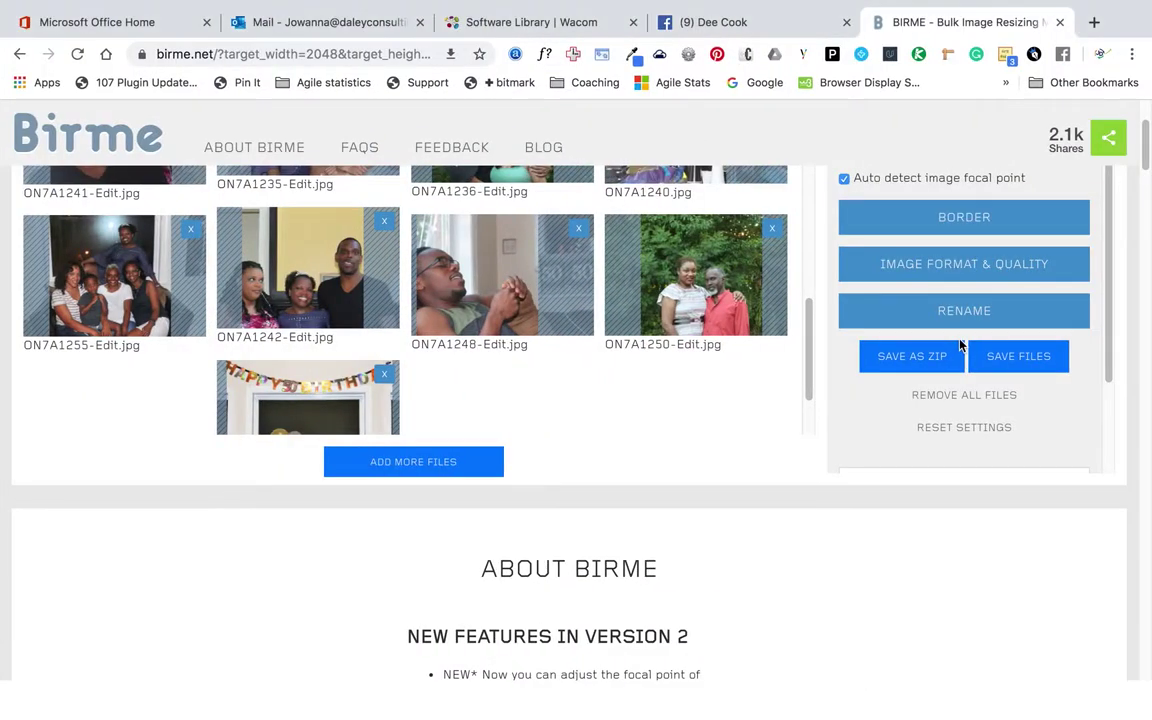
{"action": "left_click", "coordinate": [760, 26]}
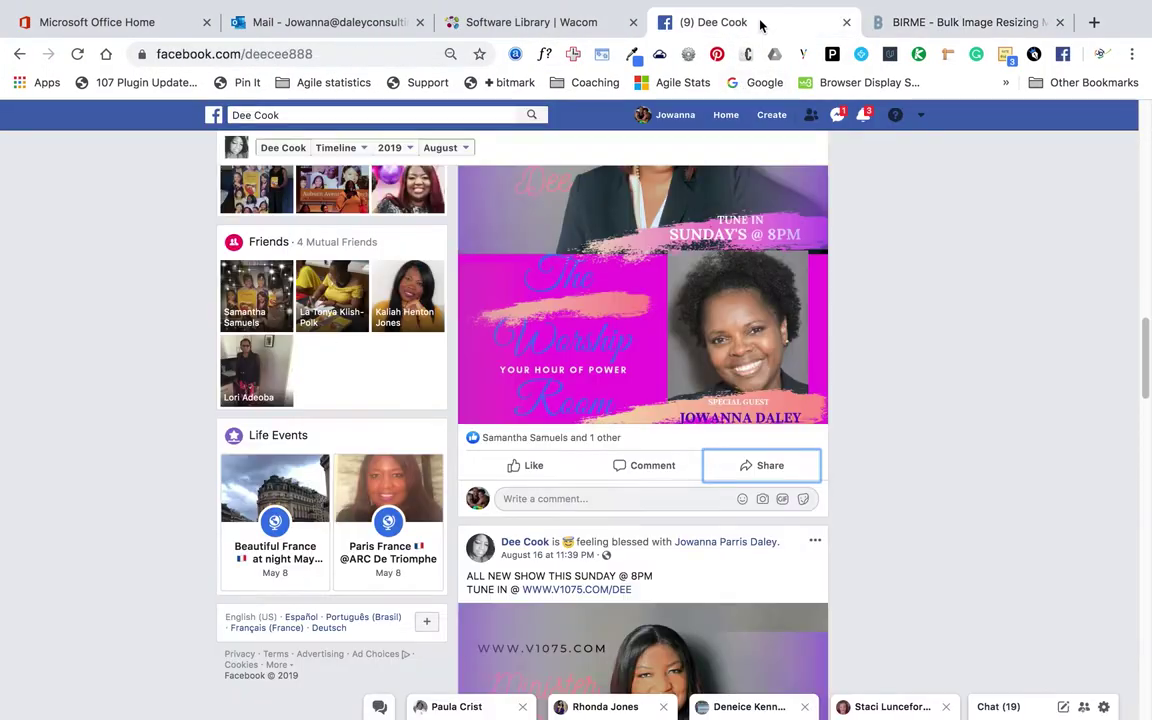
{"action": "left_click", "coordinate": [687, 117]}
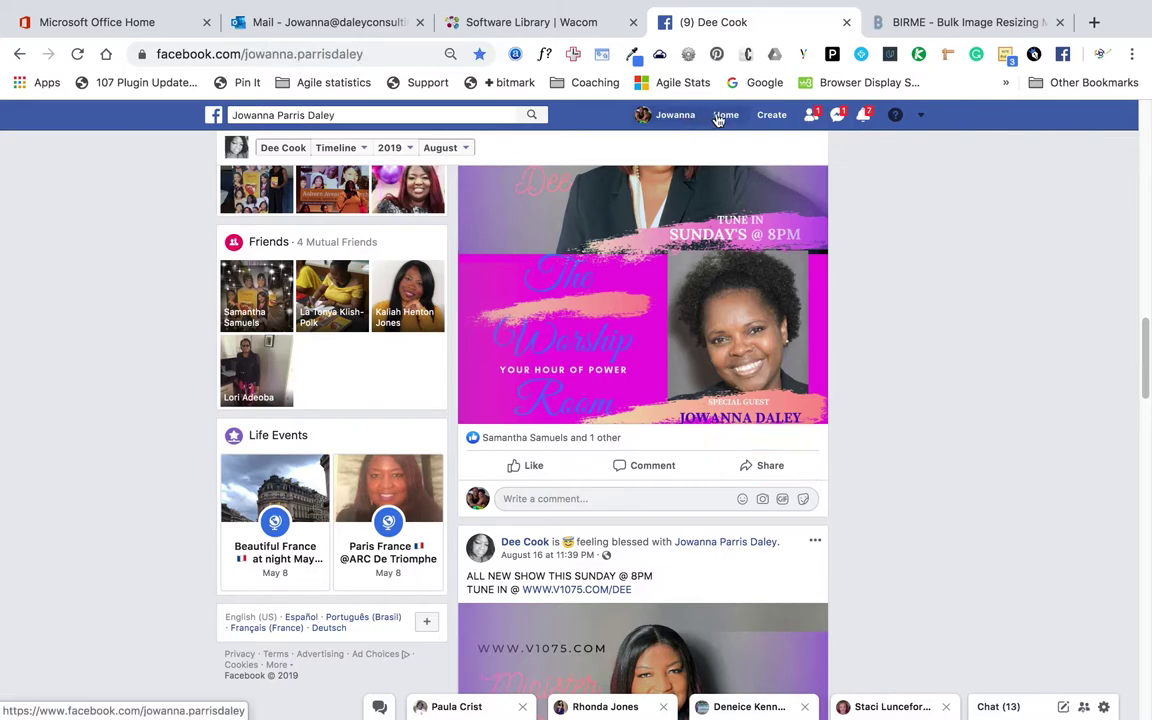
{"action": "left_click", "coordinate": [722, 116]}
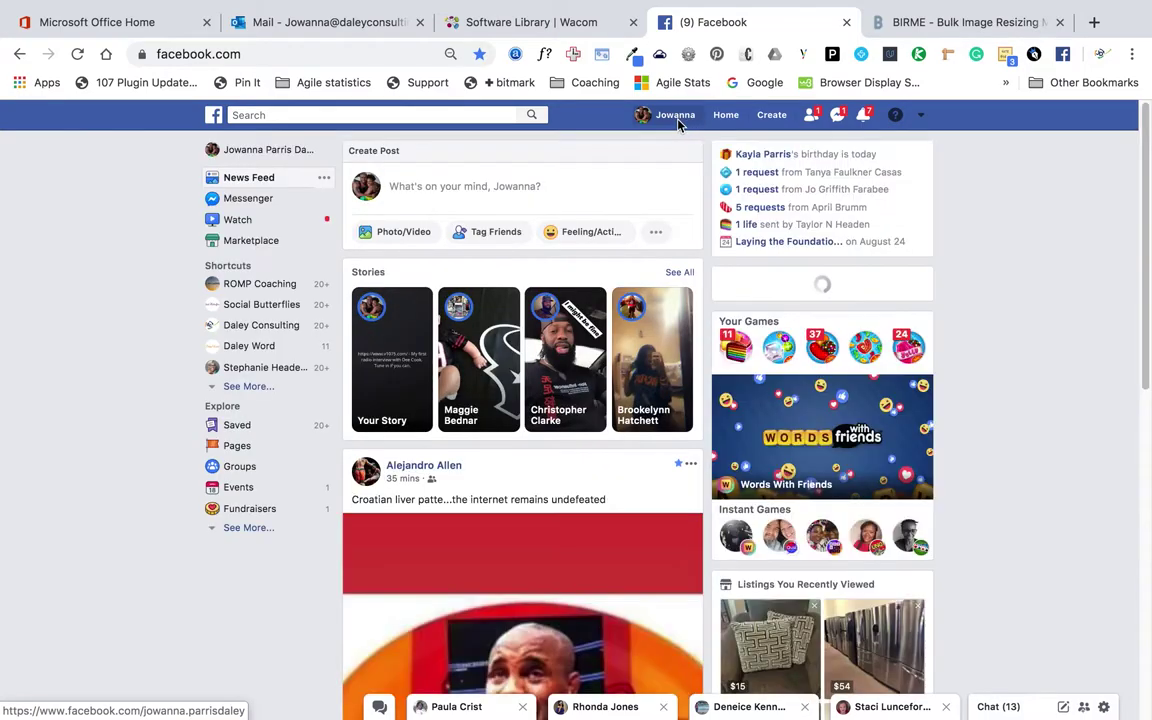
{"action": "left_click", "coordinate": [676, 118]}
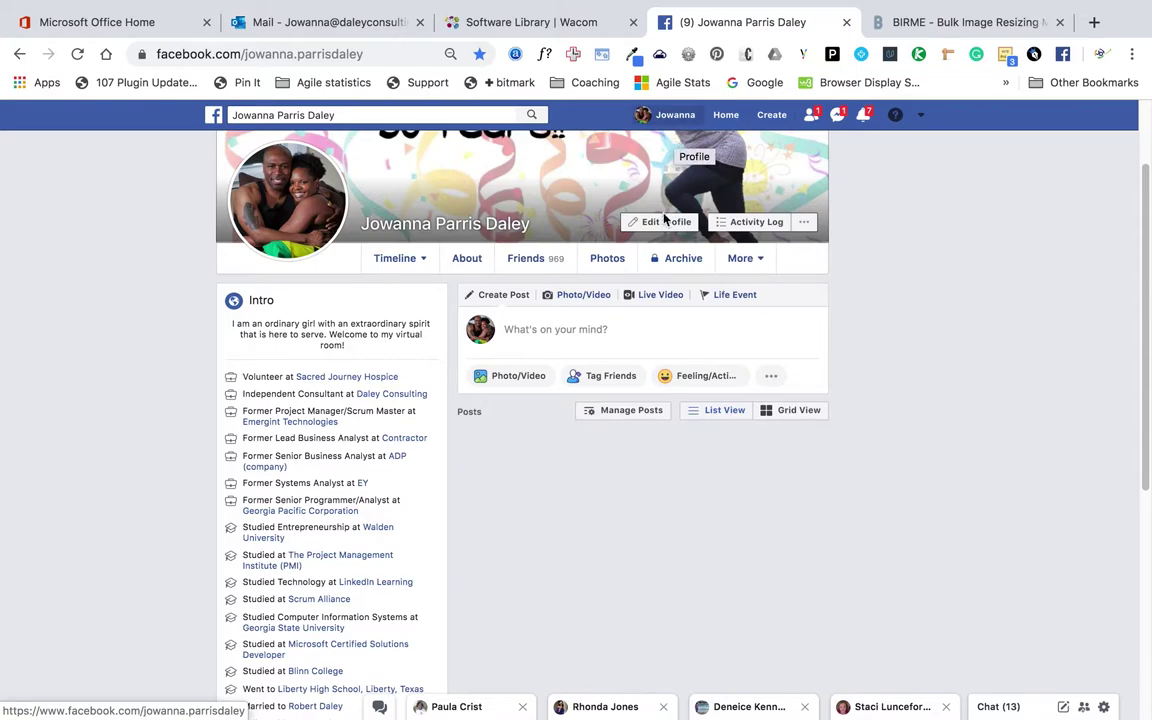
Open the existing 50th Celebration album from the photo albums of the Facebook profile.
{"action": "left_click", "coordinate": [619, 261]}
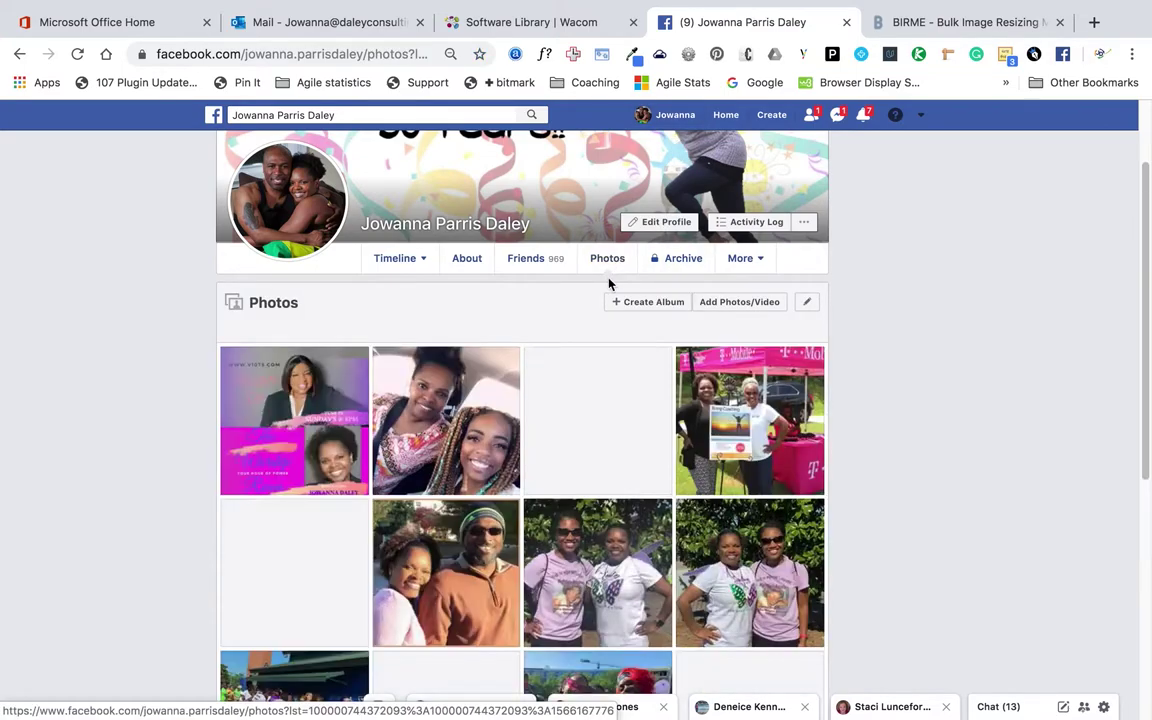
{"action": "left_click", "coordinate": [646, 318]}
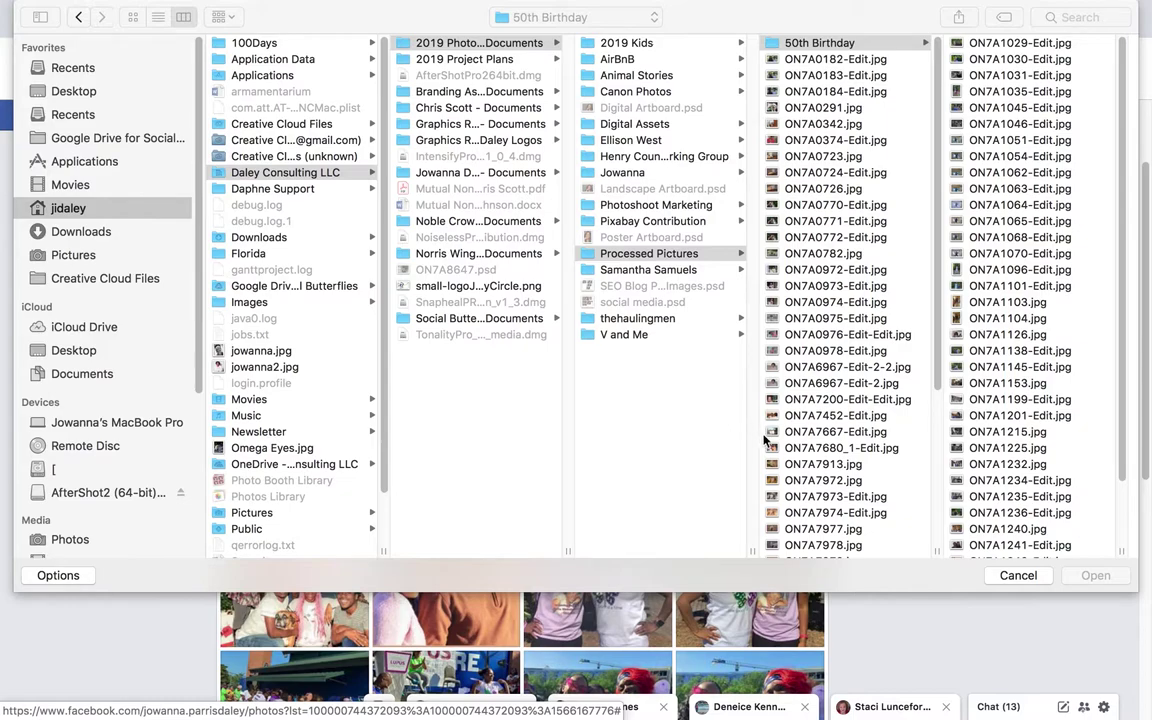
{"action": "left_click", "coordinate": [1010, 577]}
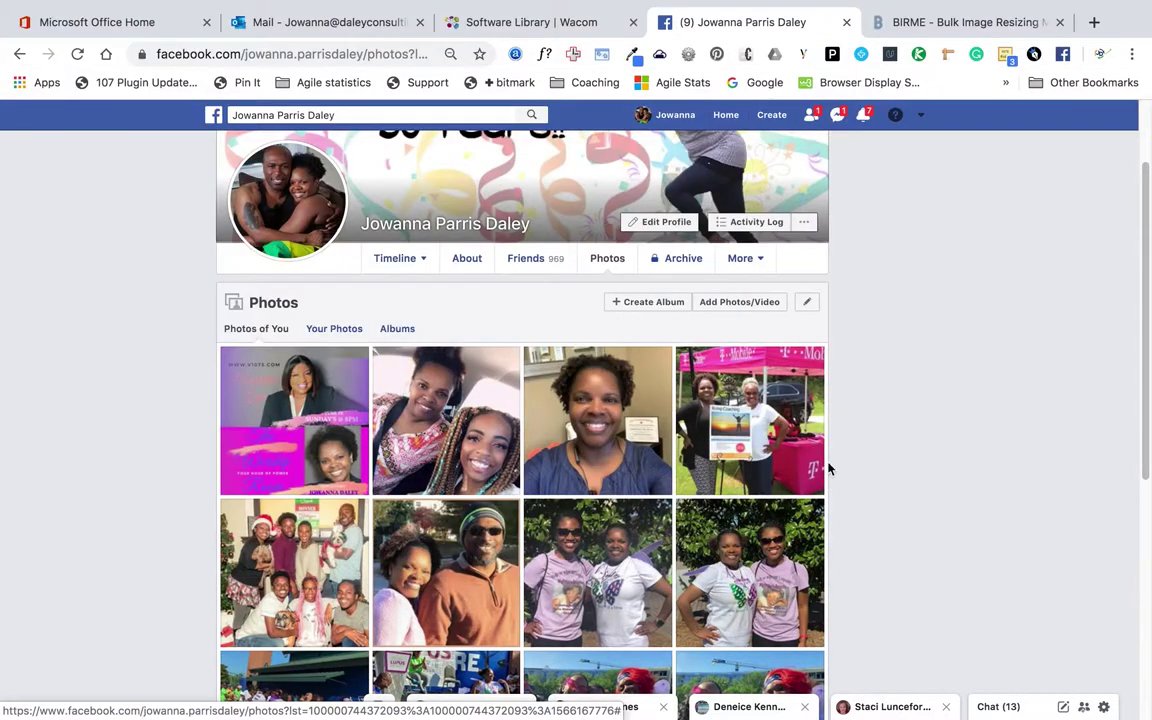
{"action": "left_click", "coordinate": [400, 331]}
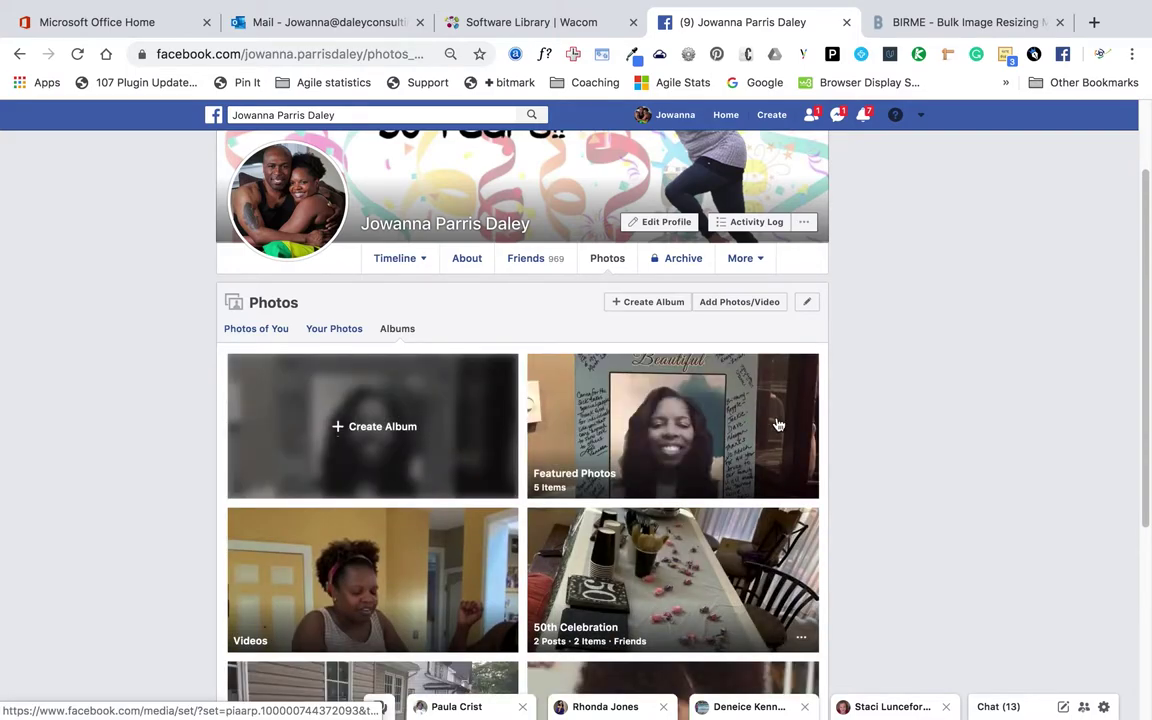
{"action": "left_click", "coordinate": [690, 600]}
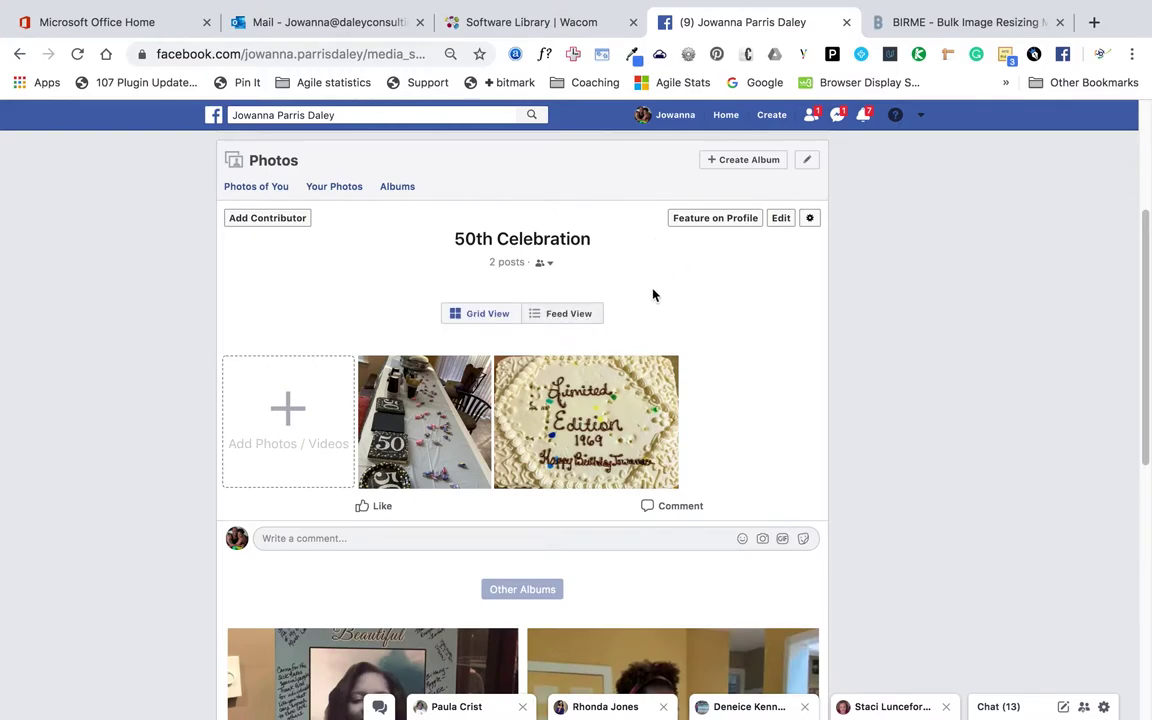
Start adding photos to the 50th Celebration album and browse to the Facebook-Album-2048x2048 folder inside 50th Birthday.
{"action": "left_click", "coordinate": [296, 418]}
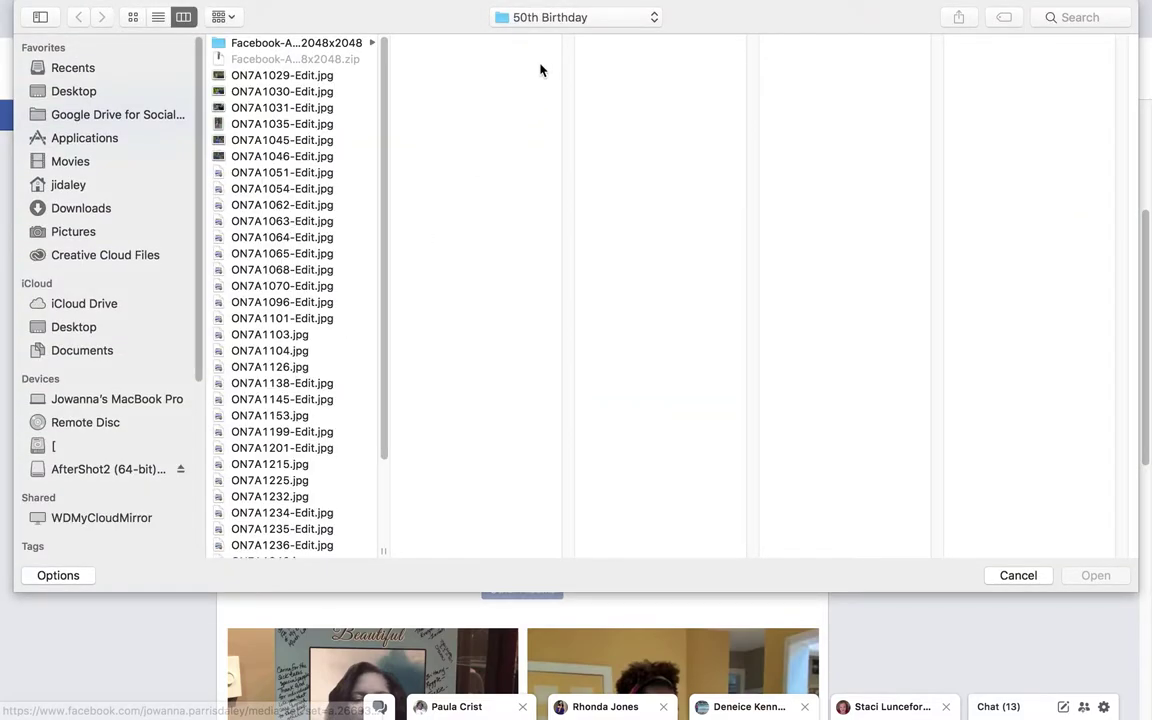
{"action": "left_click", "coordinate": [548, 20]}
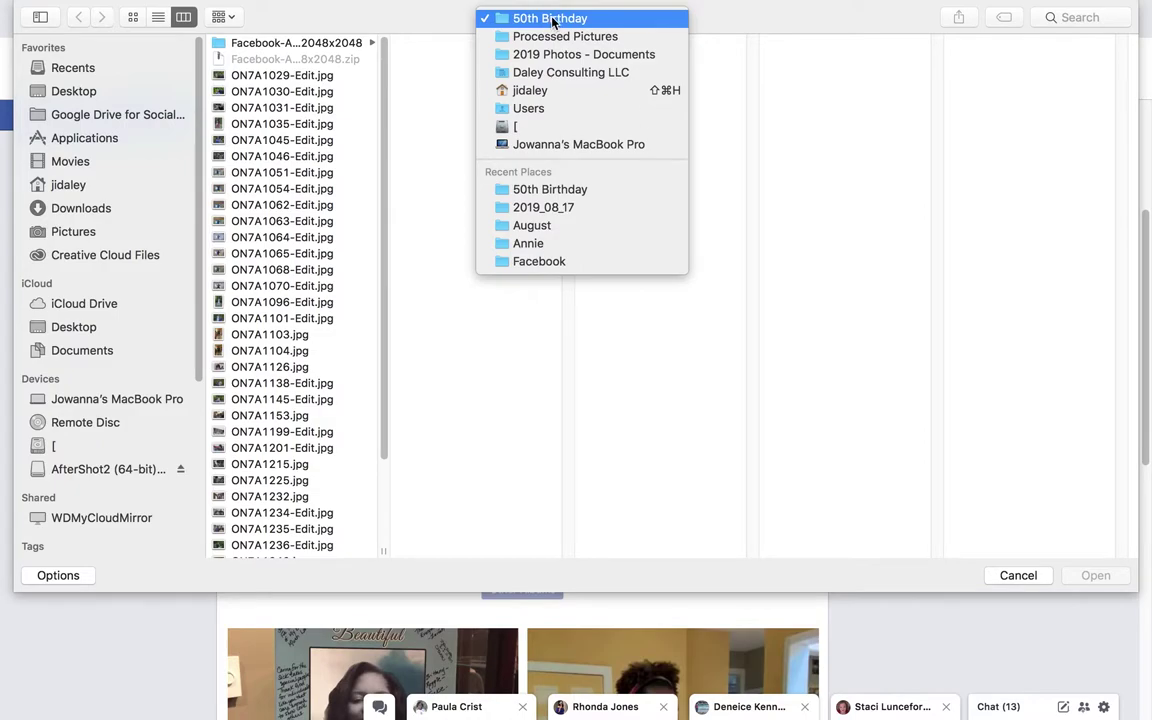
{"action": "left_click", "coordinate": [545, 19]}
{"action": "left_click", "coordinate": [340, 45]}
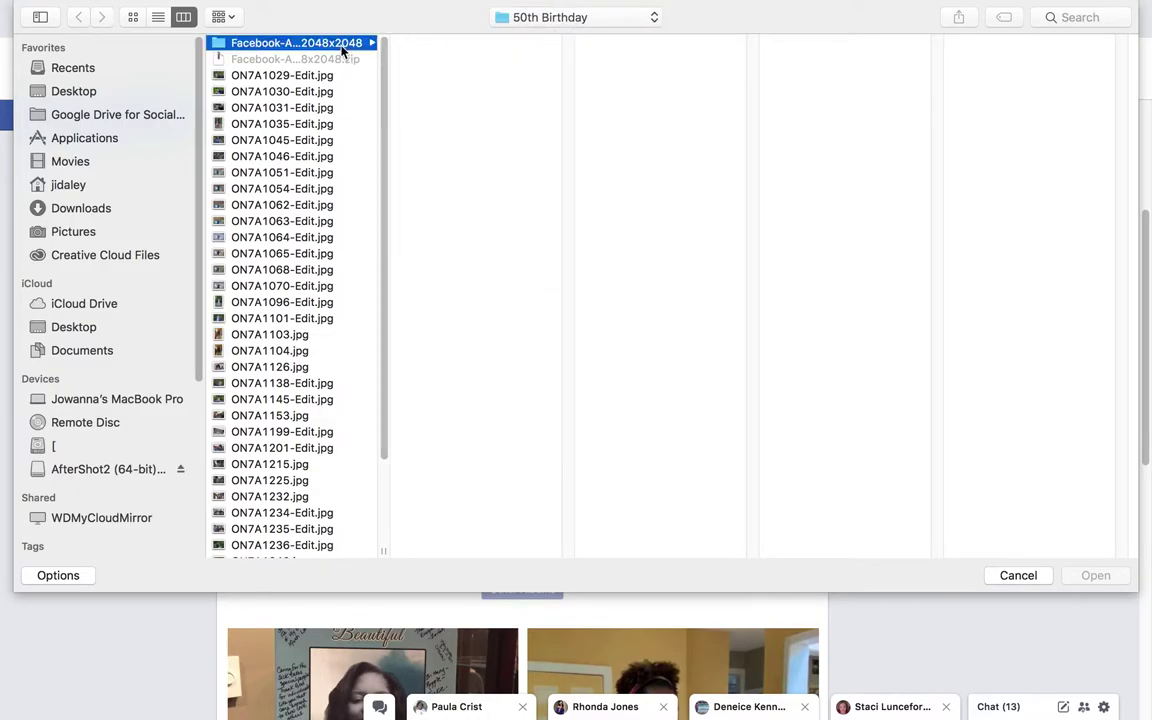
Check the dimensions of the resized photos ON7A1029-Edit.jpg, ON7A1030-Edit.jpg and ON7A1070-Edit.jpg.
{"action": "left_click", "coordinate": [462, 44]}
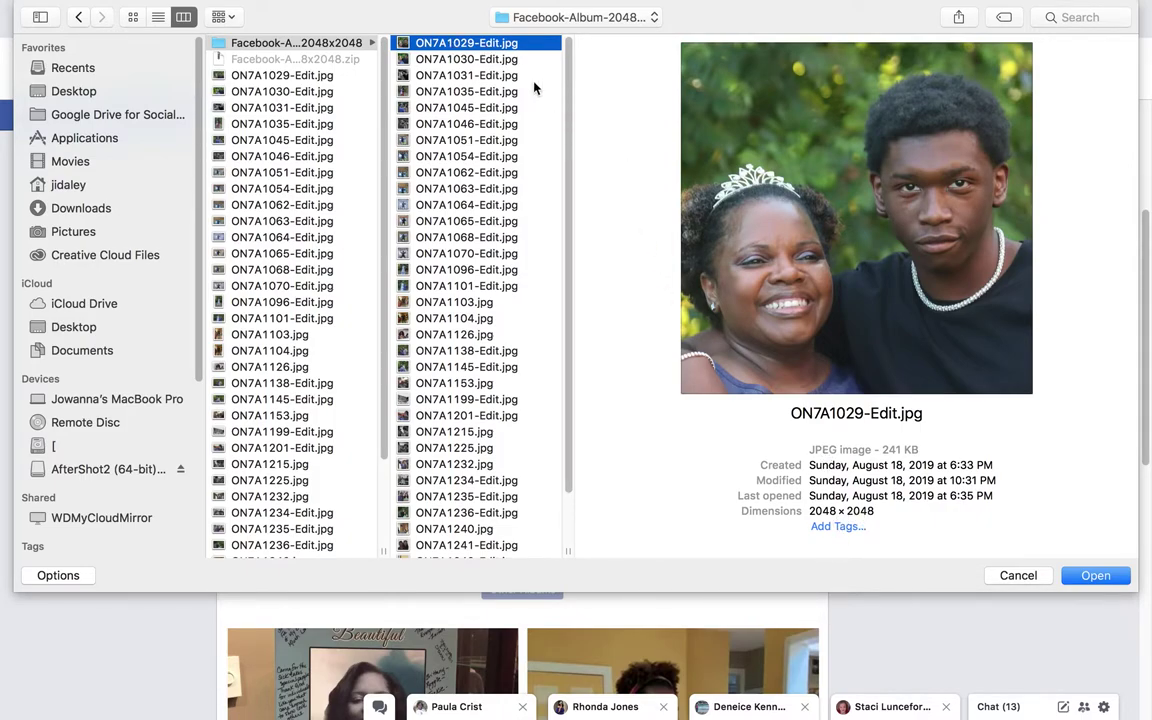
{"action": "left_click", "coordinate": [462, 60]}
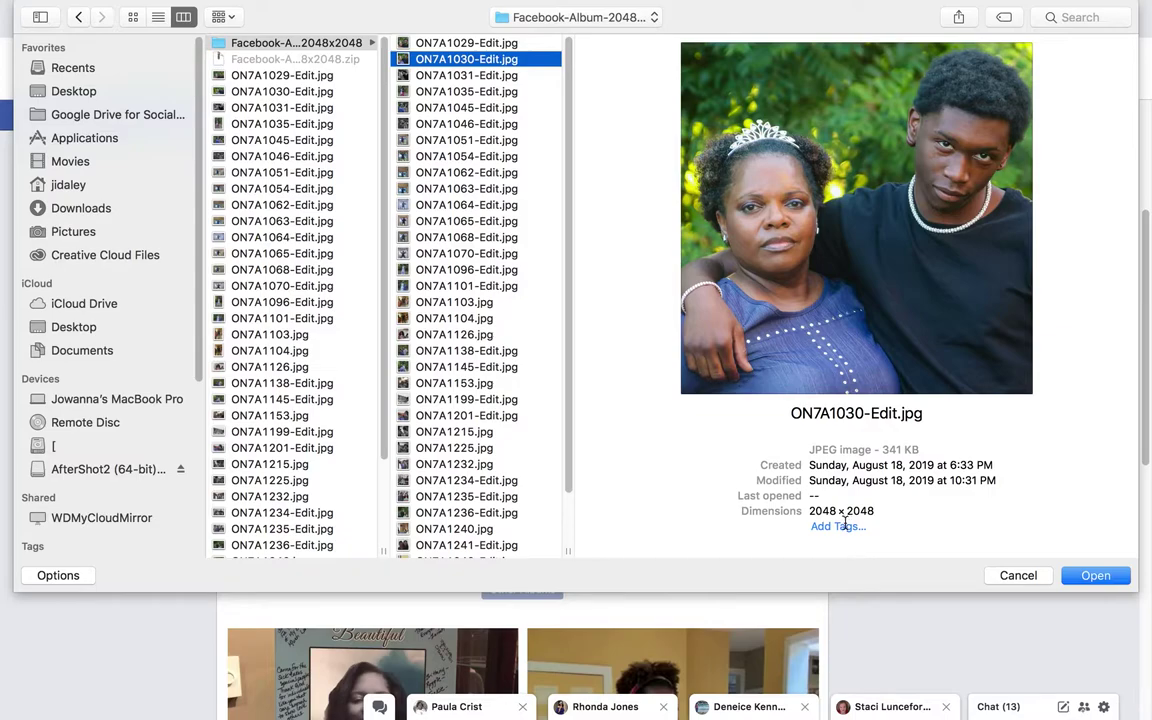
{"action": "left_click", "coordinate": [505, 254]}
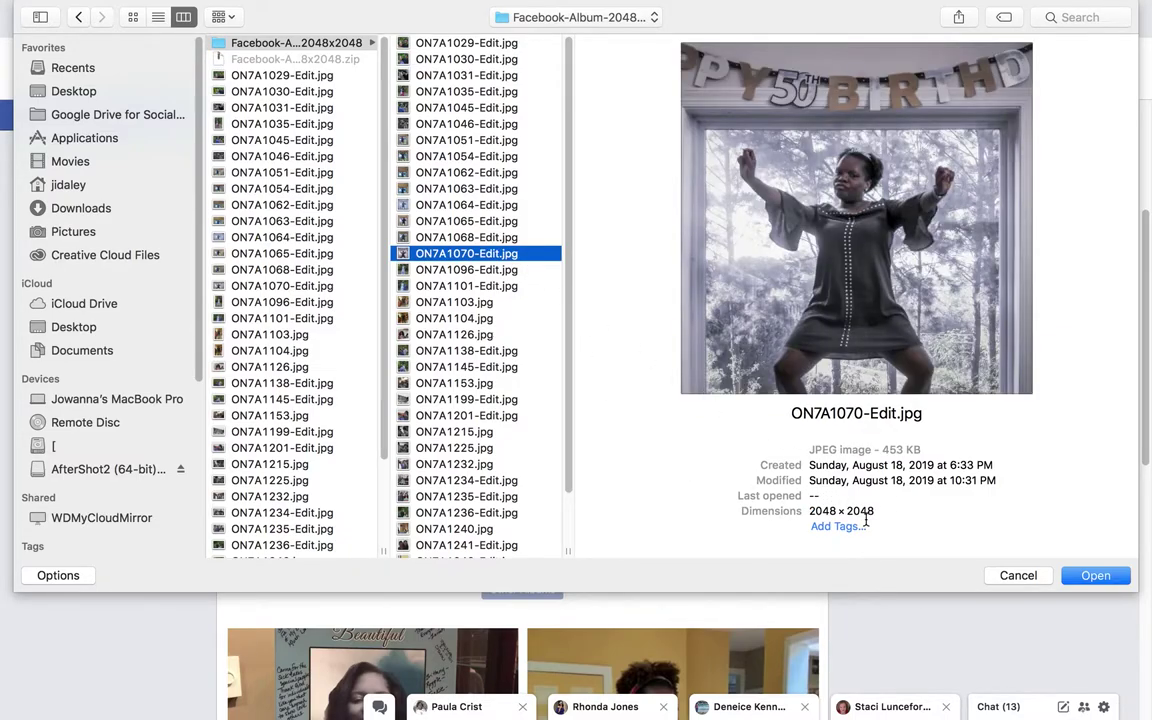
Select all resized photos from ON7A1029-Edit.jpg through ON7A1255-Edit.jpg and upload them to the 50th Celebration album.
{"action": "left_click", "coordinate": [493, 44]}
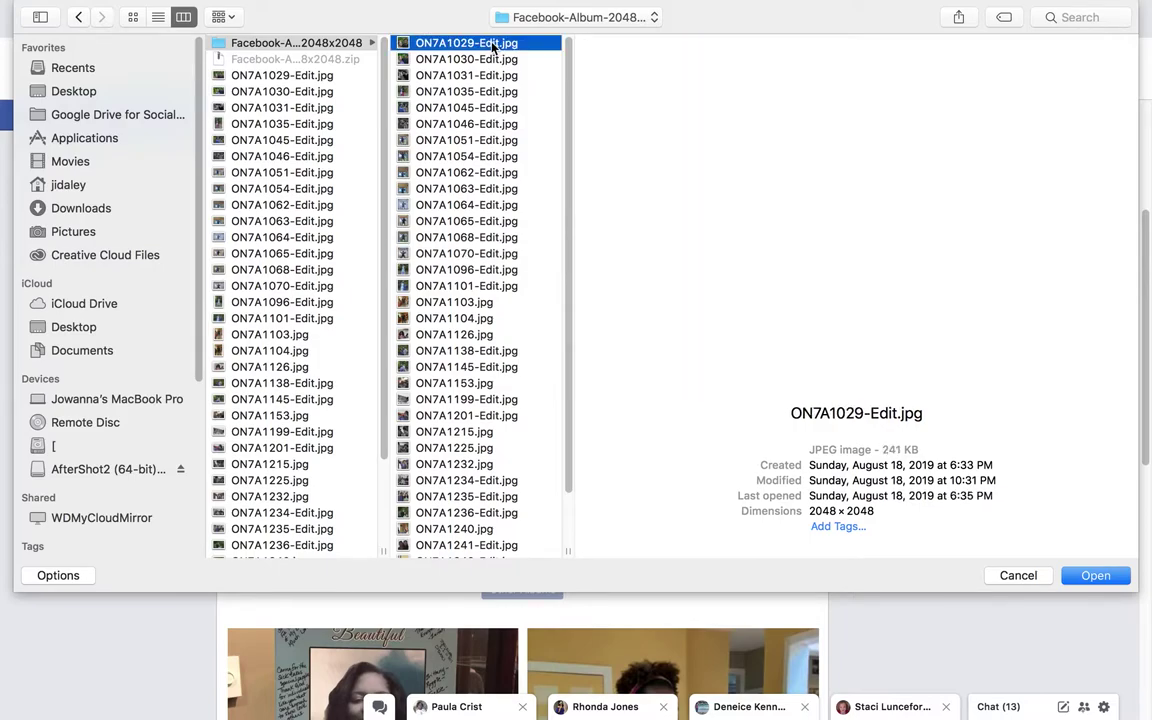
{"action": "scroll", "coordinate": [566, 368], "scroll_direction": "down", "scroll_amount": 1}
{"action": "scroll", "coordinate": [566, 368], "scroll_direction": "down", "scroll_amount": 3}
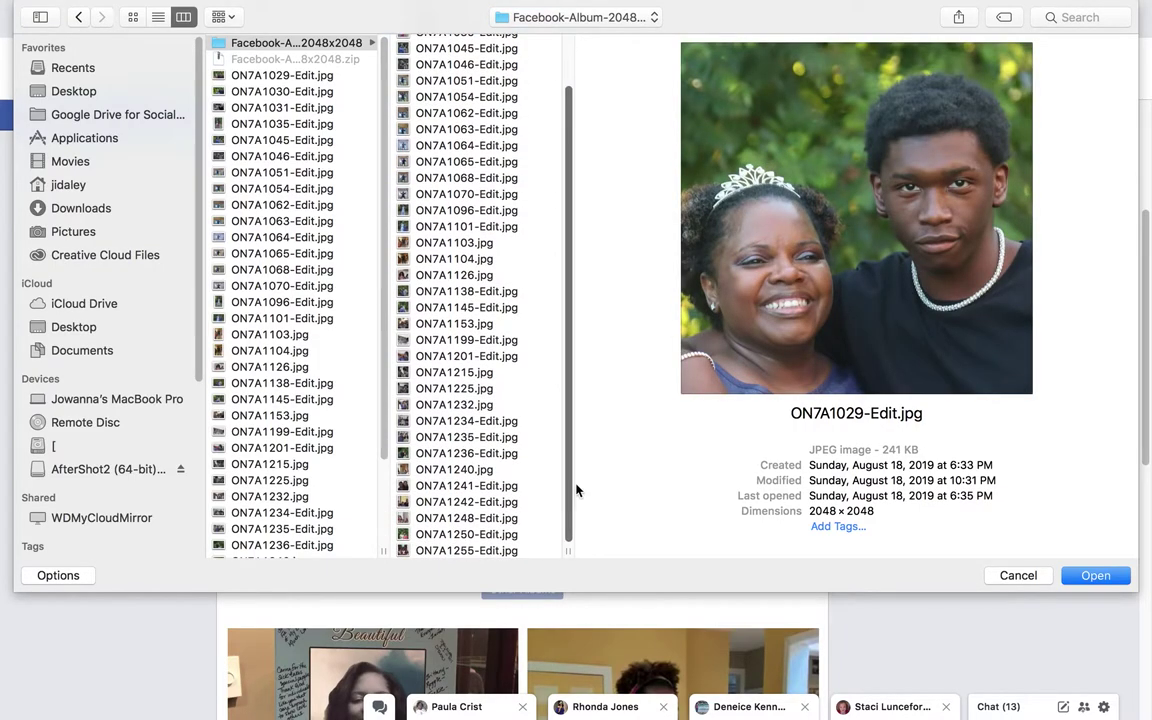
{"action": "left_click", "coordinate": [500, 549], "text": "shift"}
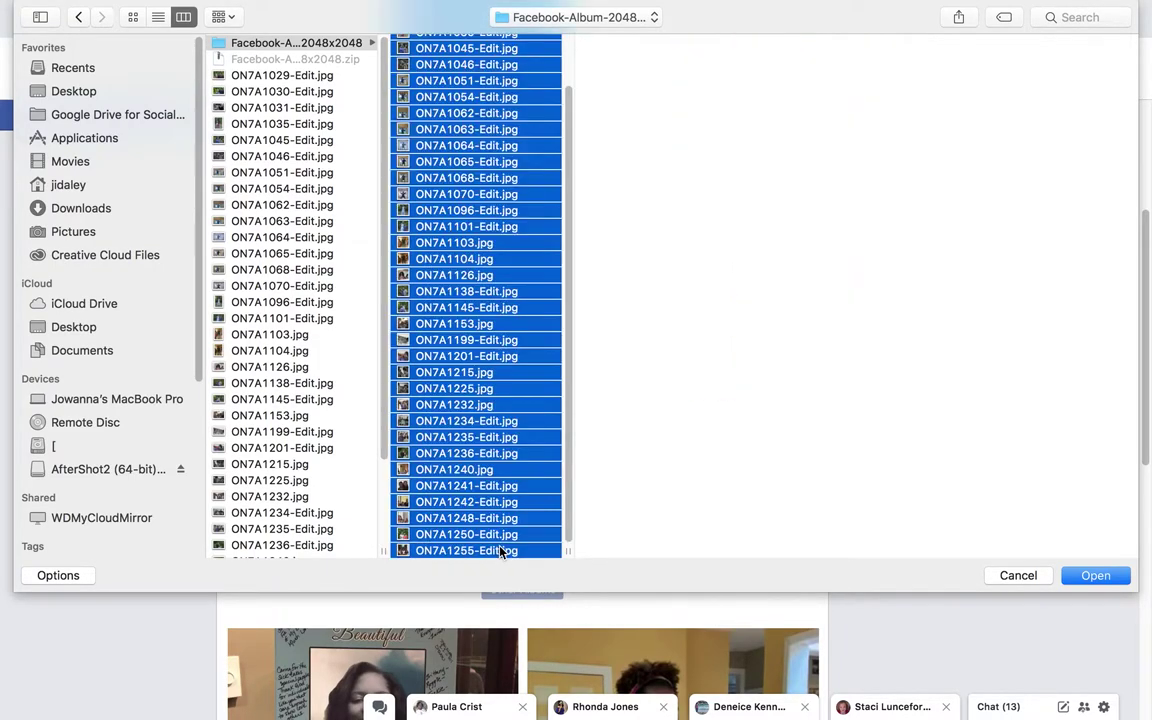
{"action": "left_click", "coordinate": [1075, 575]}
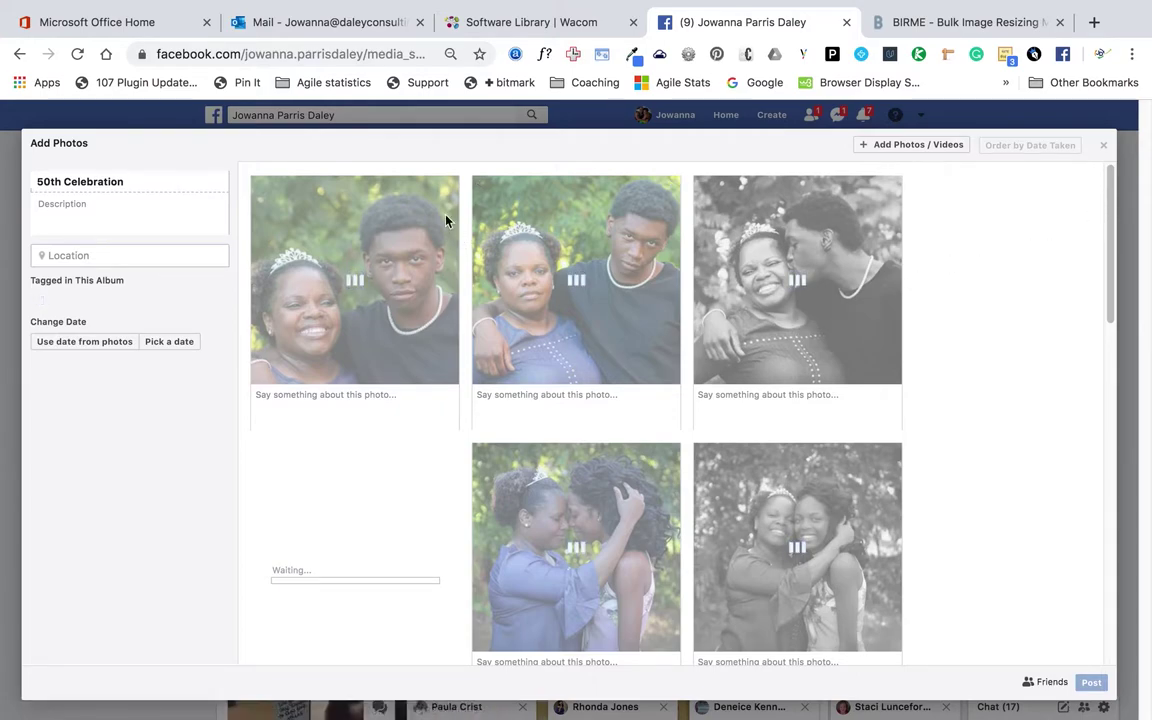
Try to set the location of the 50th Celebration album to McDonough, Georgia.
{"action": "left_click", "coordinate": [44, 255]}
{"action": "type", "text": "Mc"}
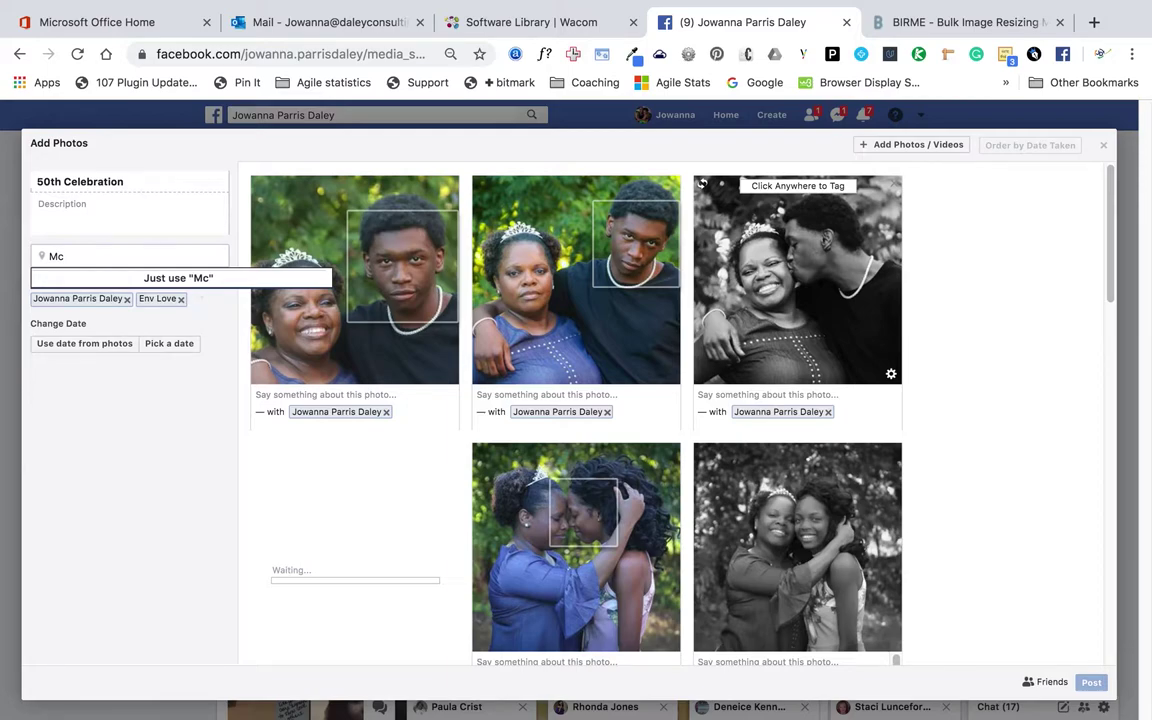
{"action": "key", "text": "Return"}
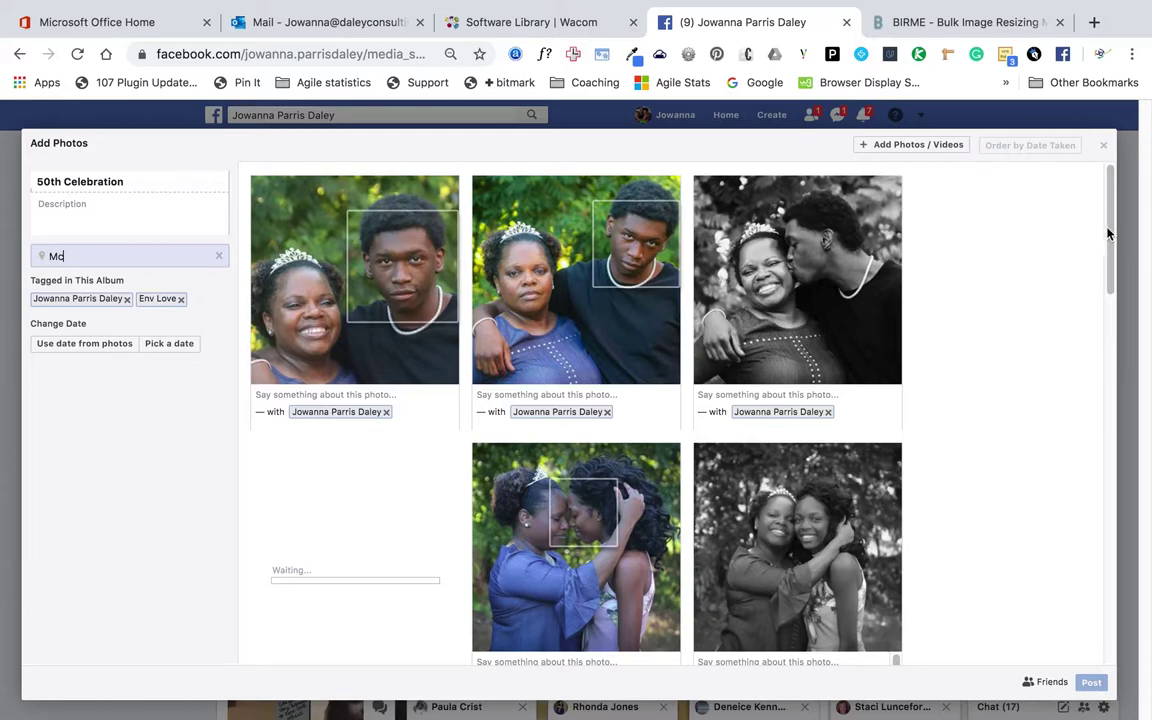
{"action": "key", "text": "BackSpace"}
{"action": "key", "text": "BackSpace"}
{"action": "type", "text": "Don"}
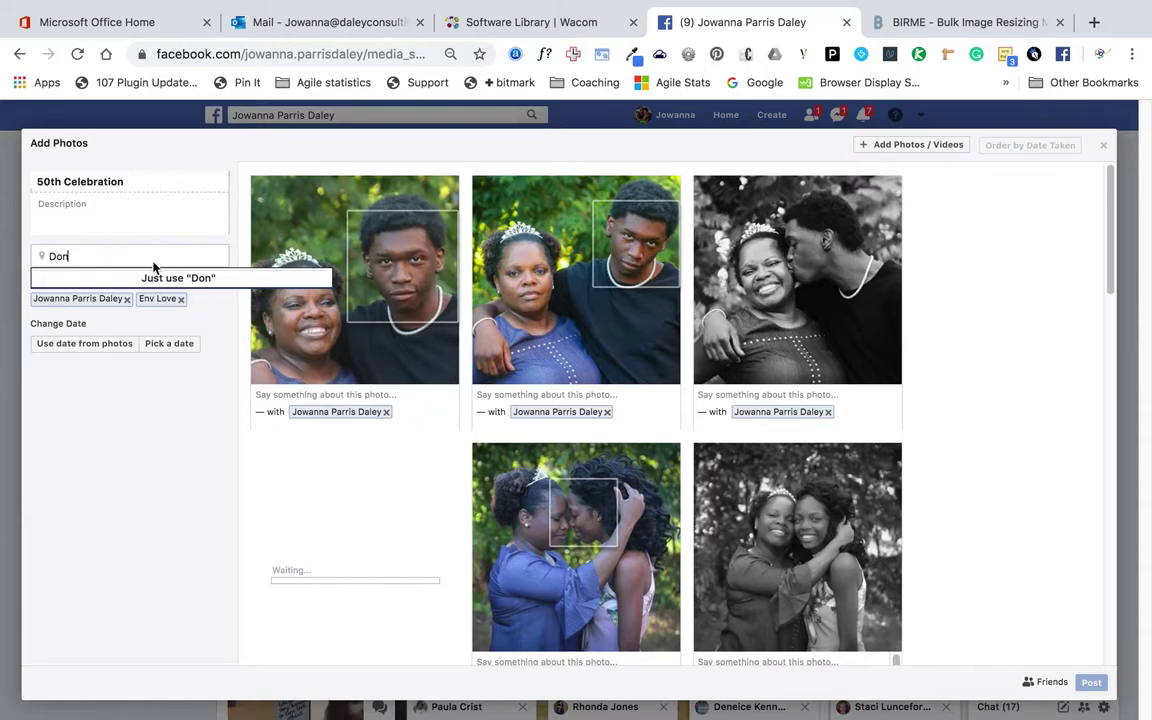
{"action": "double_click", "coordinate": [126, 250]}
{"action": "scroll", "coordinate": [126, 250], "scroll_direction": "down", "scroll_amount": 2}
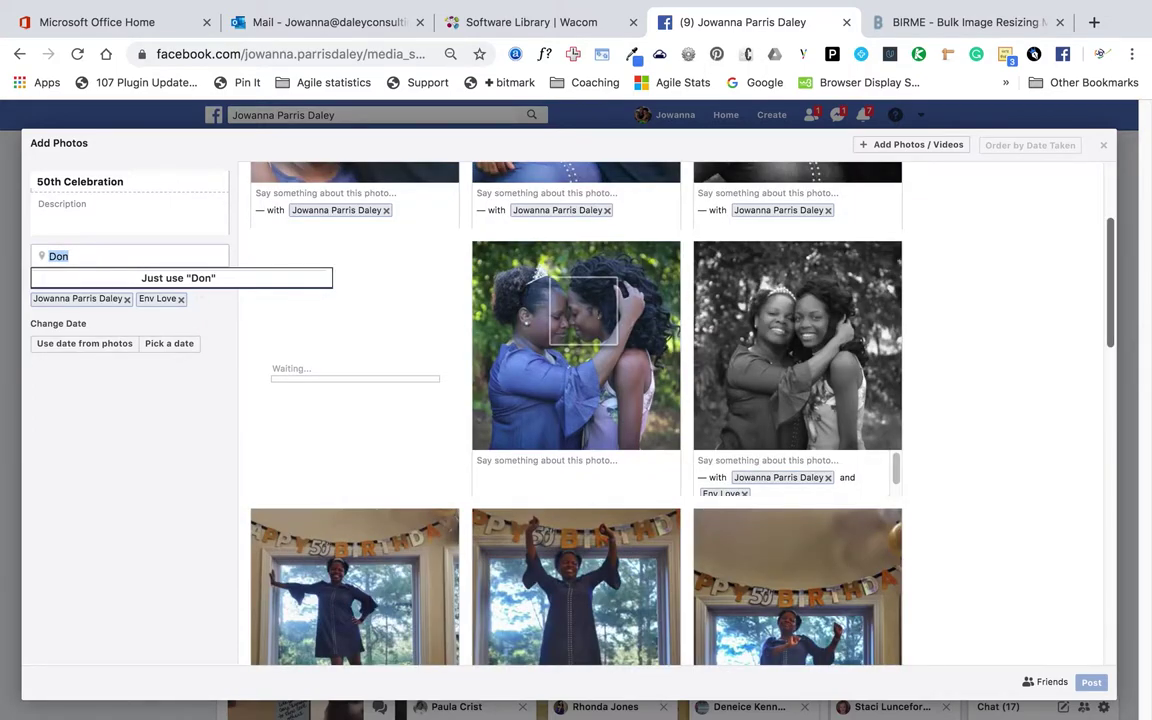
{"action": "key", "text": "BackSpace"}
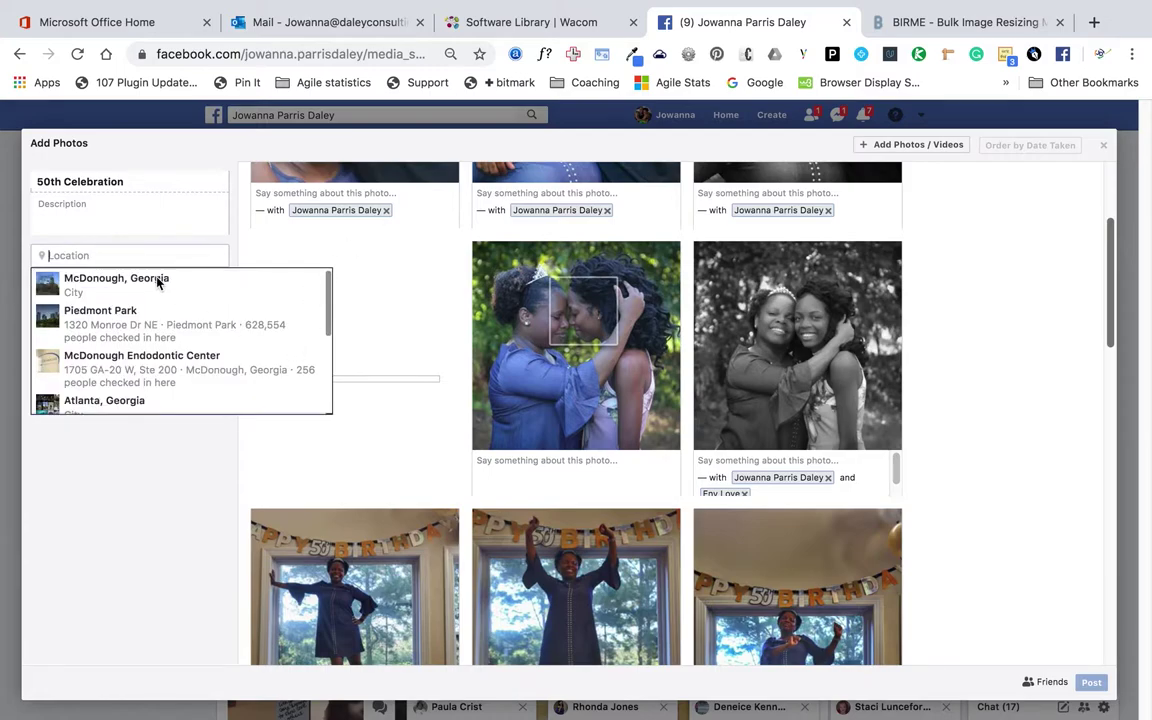
{"action": "left_click", "coordinate": [67, 285]}
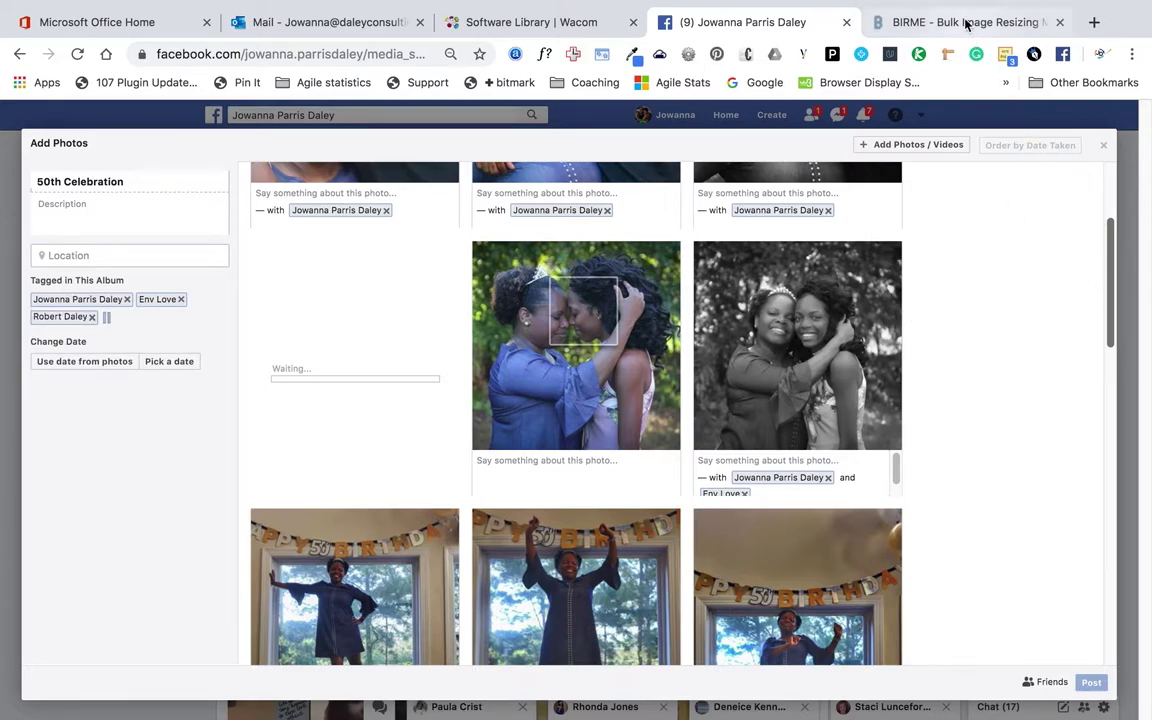
Switch to the BIRME page and detach it into its own browser window.
{"action": "left_click", "coordinate": [933, 26]}
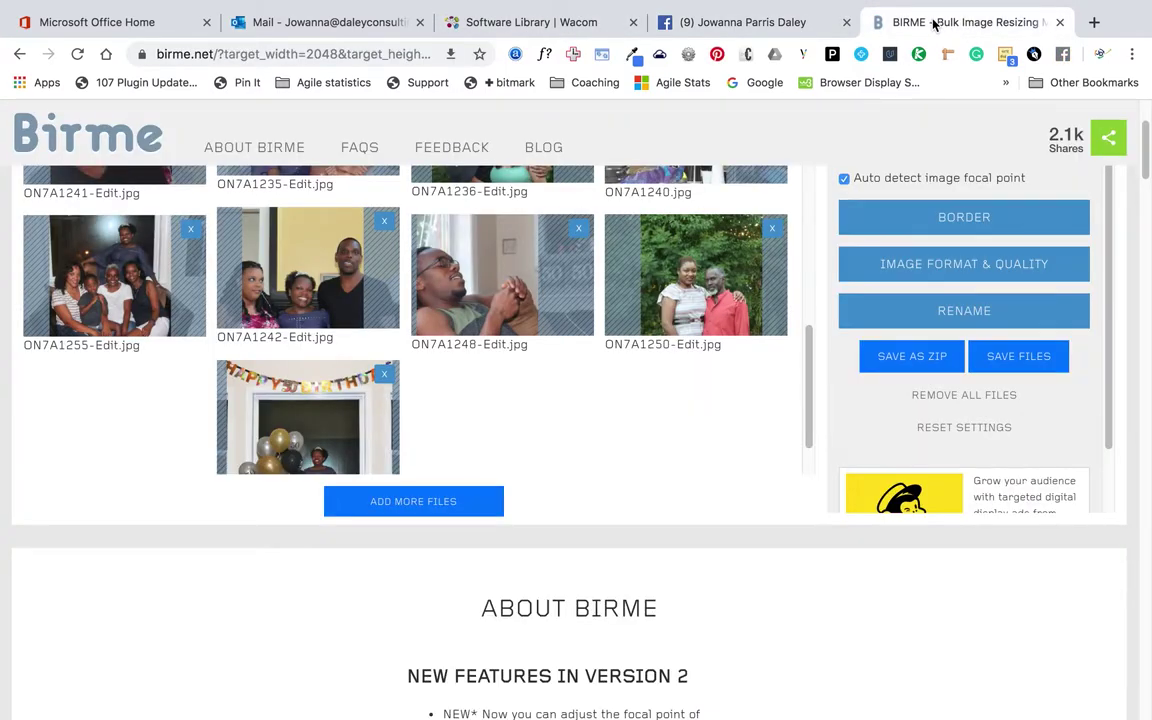
{"action": "left_click_drag", "start_coordinate": [933, 24], "coordinate": [1074, 185]}
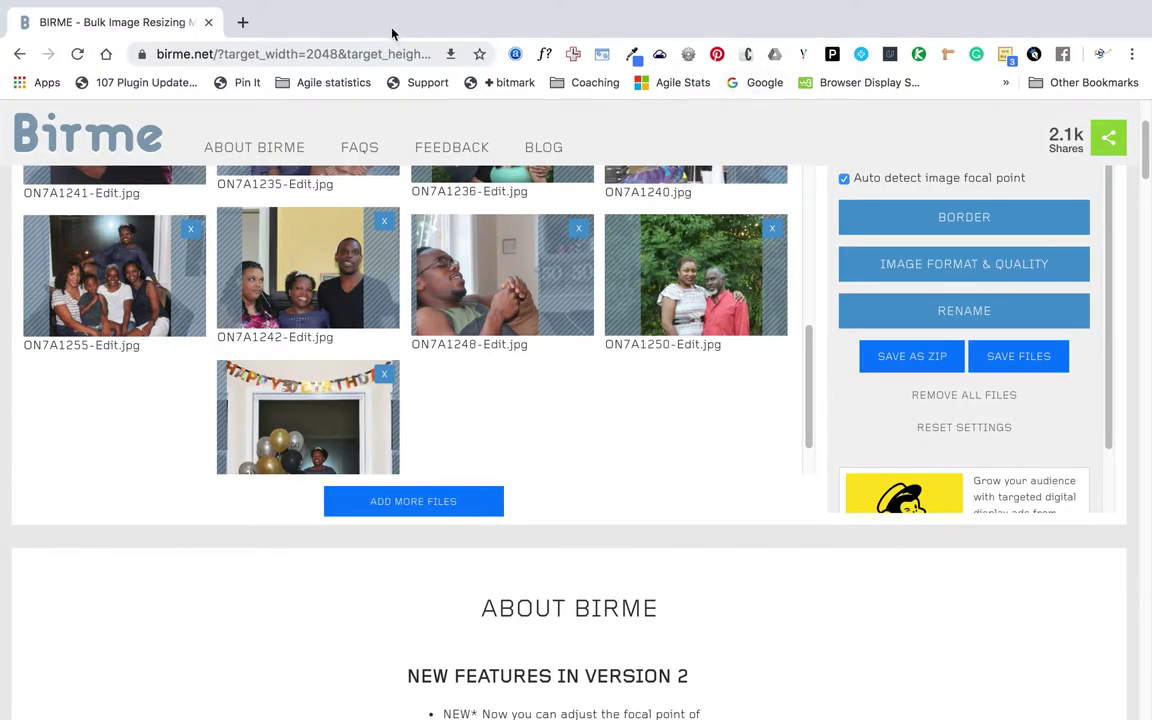
{"action": "mouse_move", "coordinate": [375, 13]}
{"action": "key", "text": "super+Tab"}
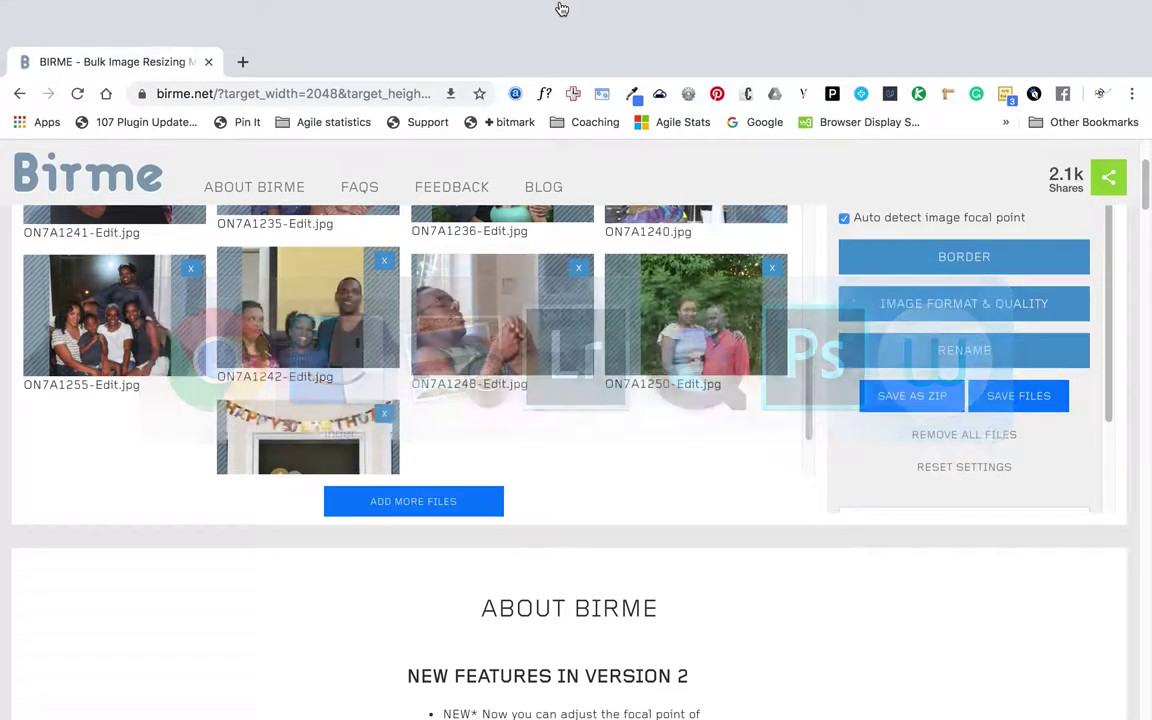
{"action": "key", "text": "super+Tab"}
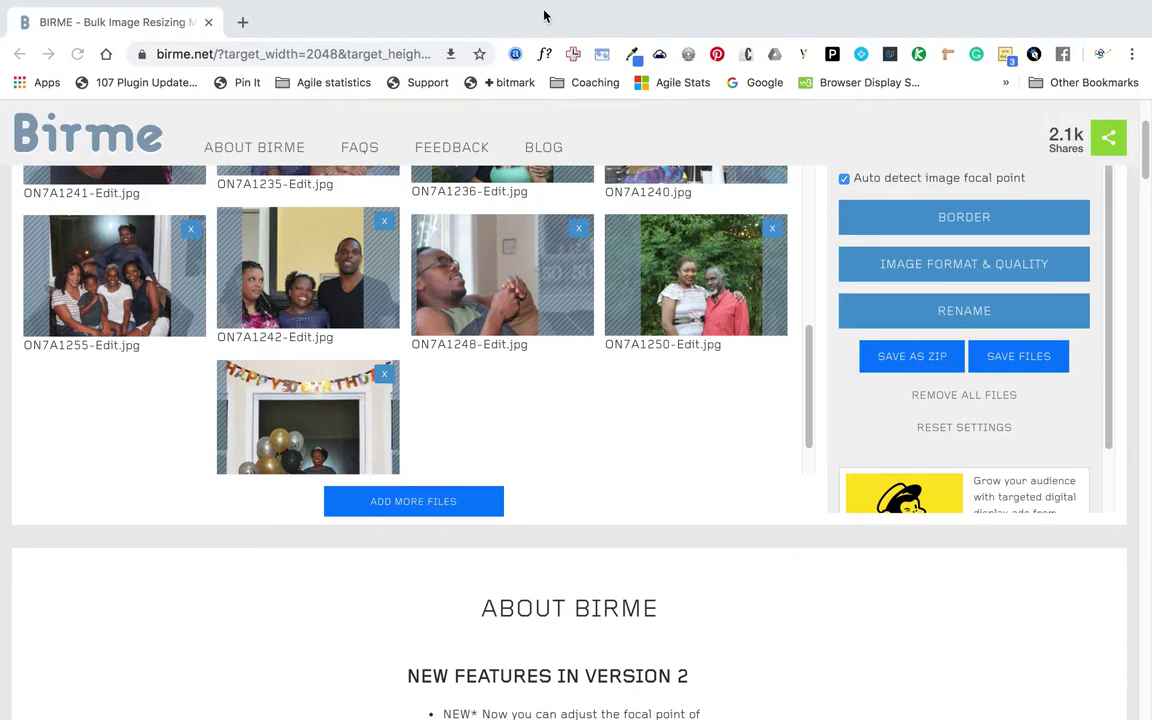
{"action": "mouse_move", "coordinate": [452, 8]}
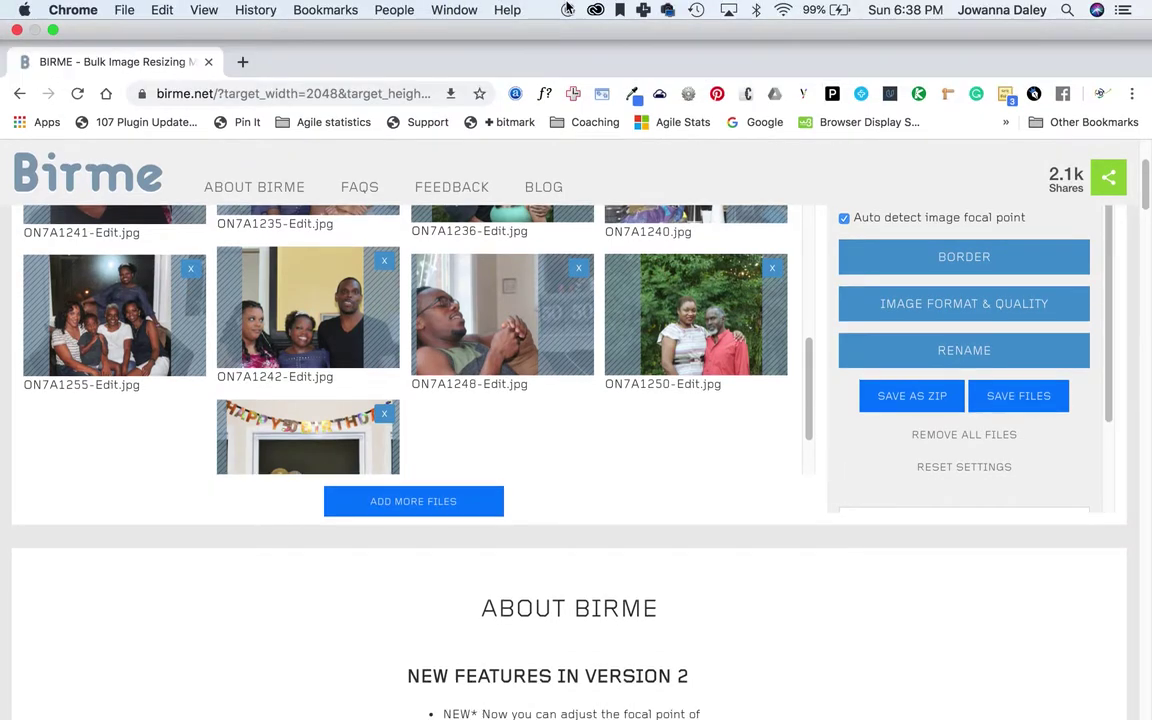